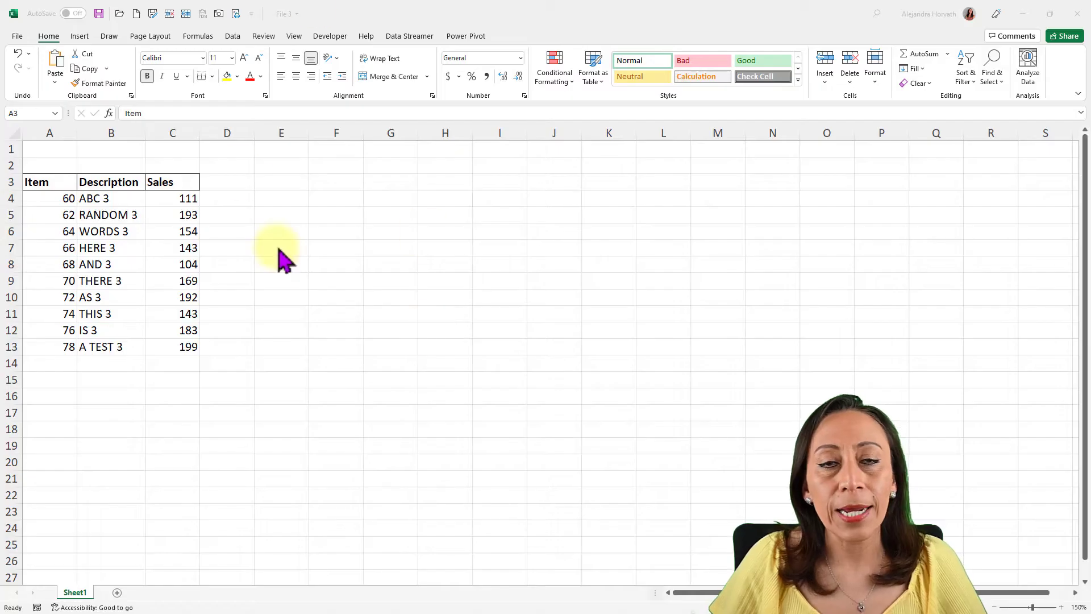
# View the three Excel files in the Demo folder, and close the folder window
pyautogui.click(278, 248)
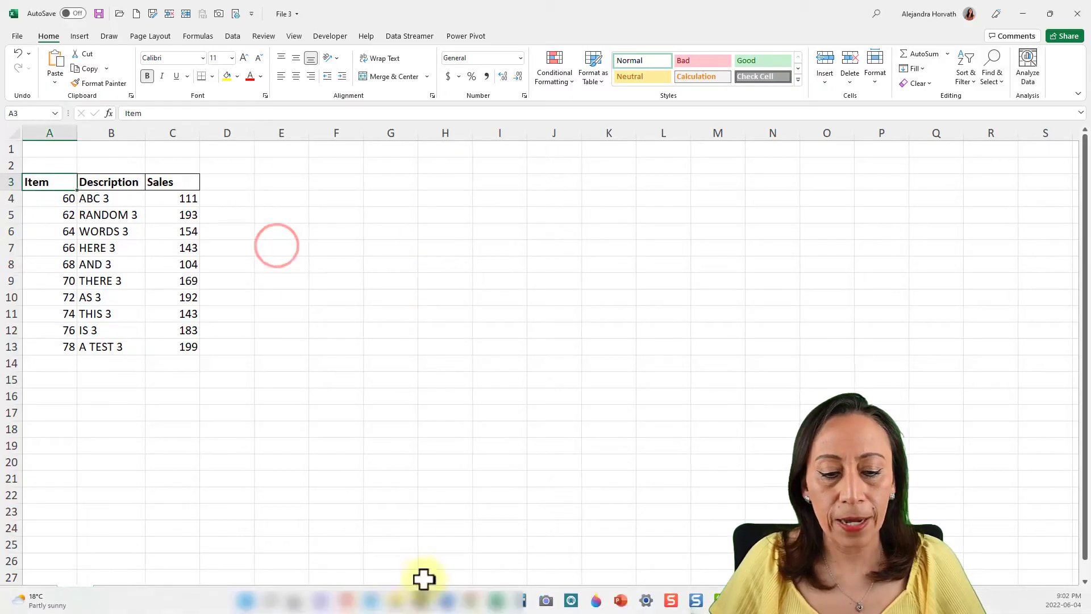
pyautogui.click(396, 599)
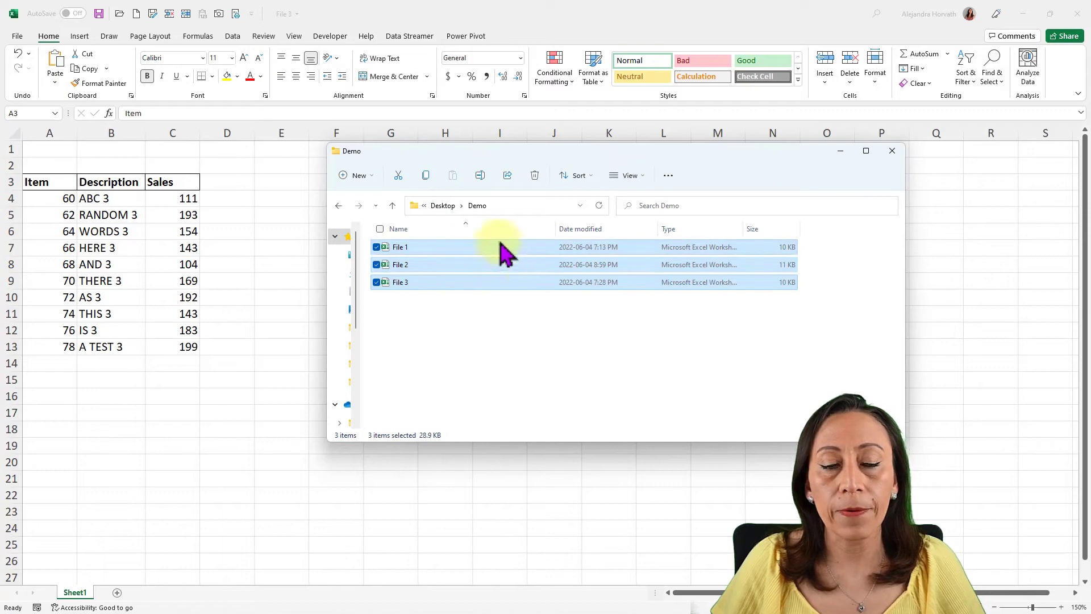
pyautogui.click(894, 153)
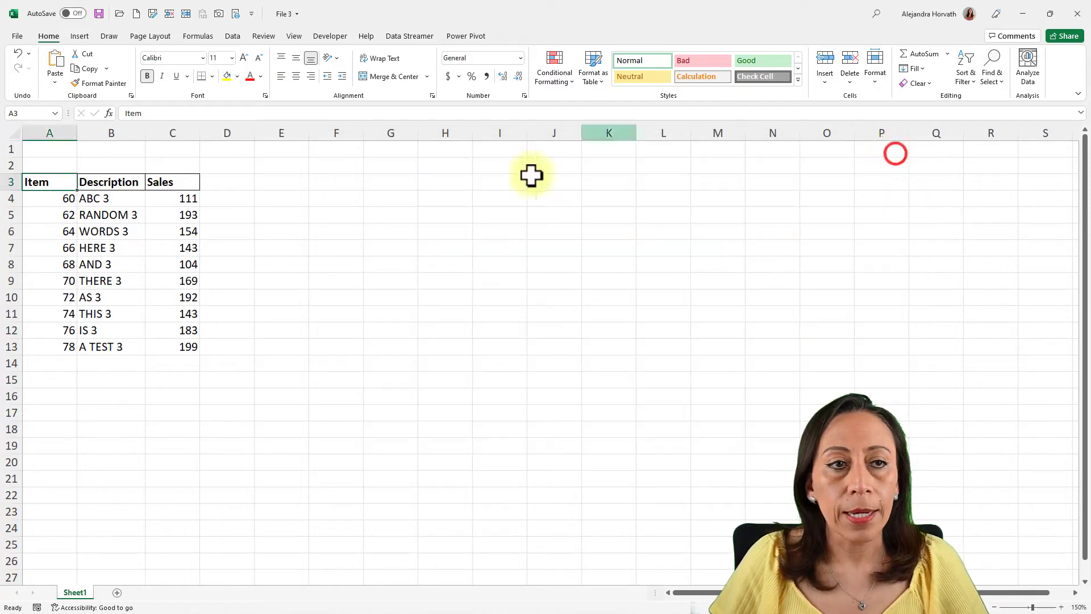
# Review the Item, Description and Sales headers and the first item in File 3, and close the workbook
pyautogui.click(45, 182)
pyautogui.click(111, 182)
pyautogui.click(170, 182)
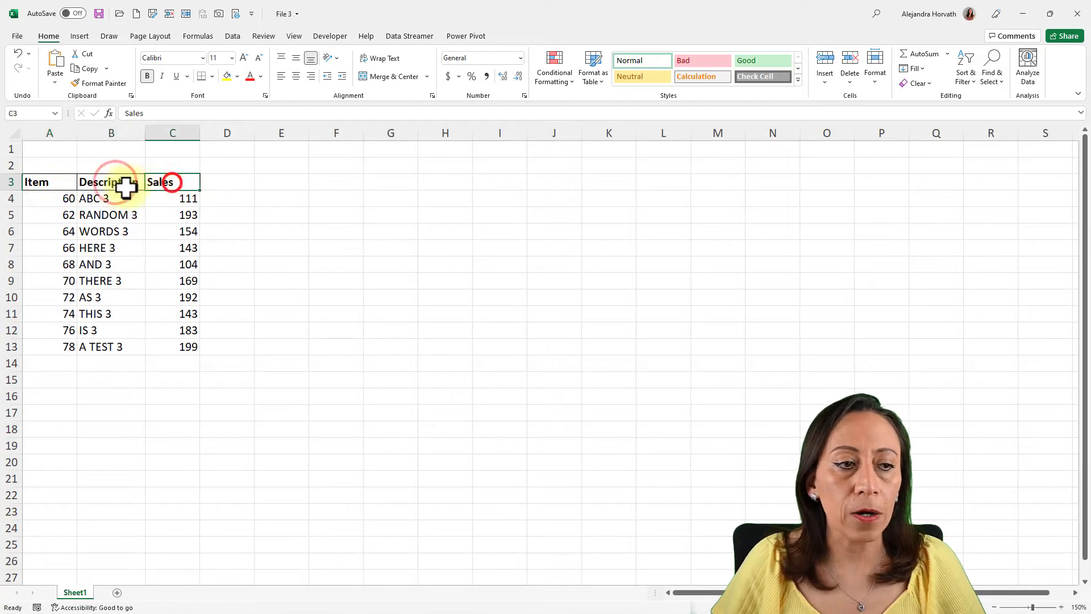
pyautogui.click(57, 184)
pyautogui.click(99, 183)
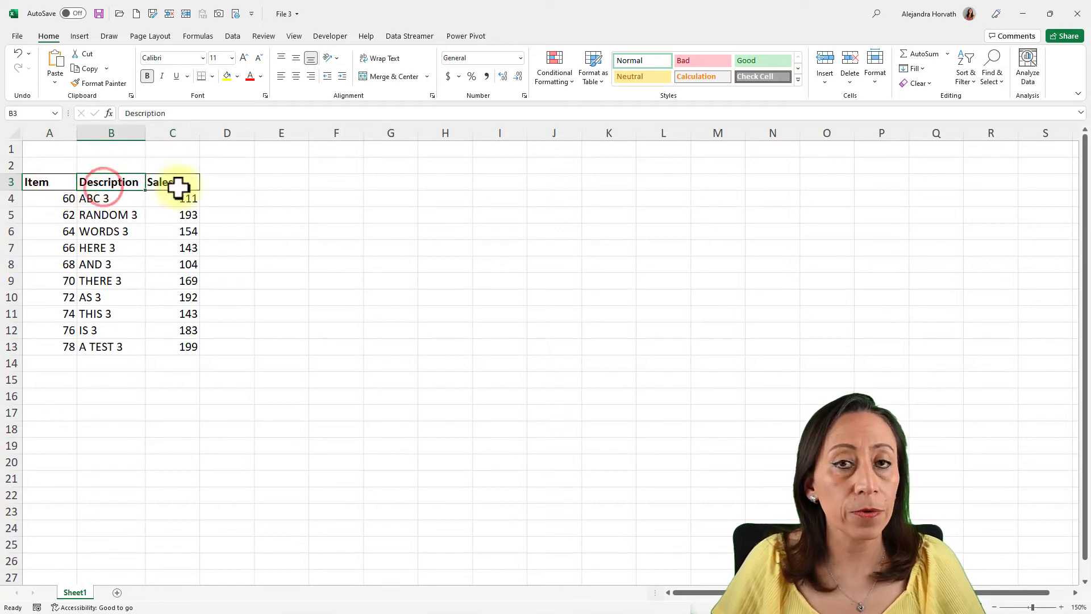
pyautogui.click(179, 184)
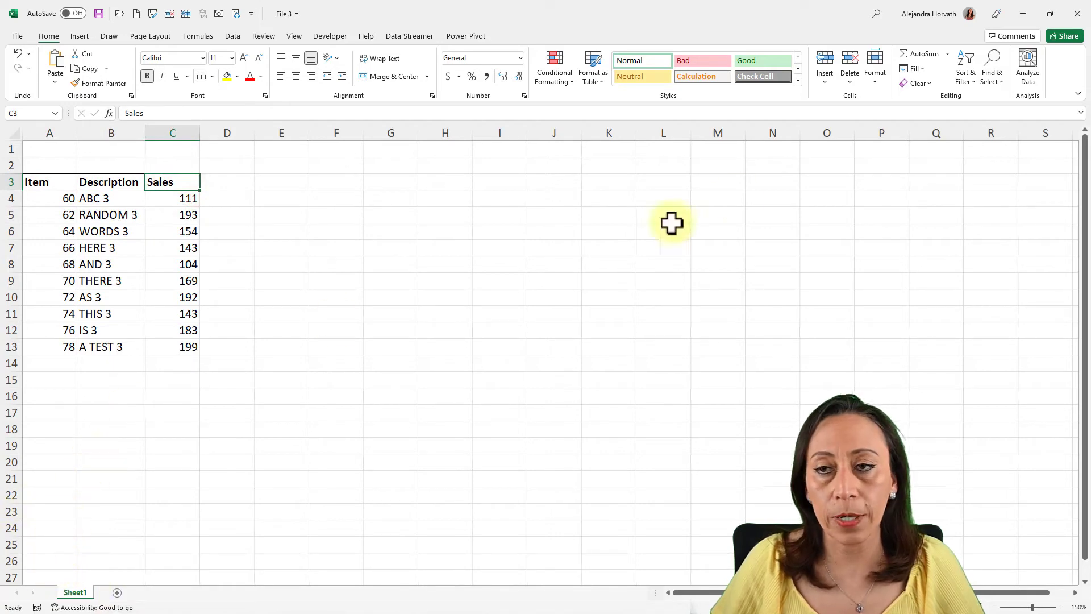
pyautogui.click(56, 199)
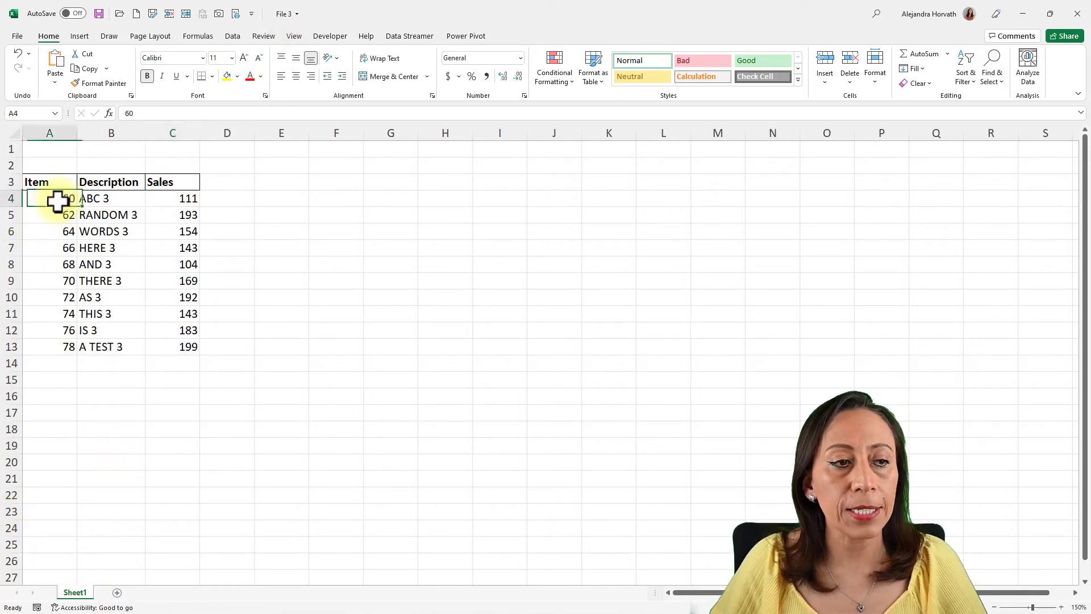
pyautogui.click(1073, 13)
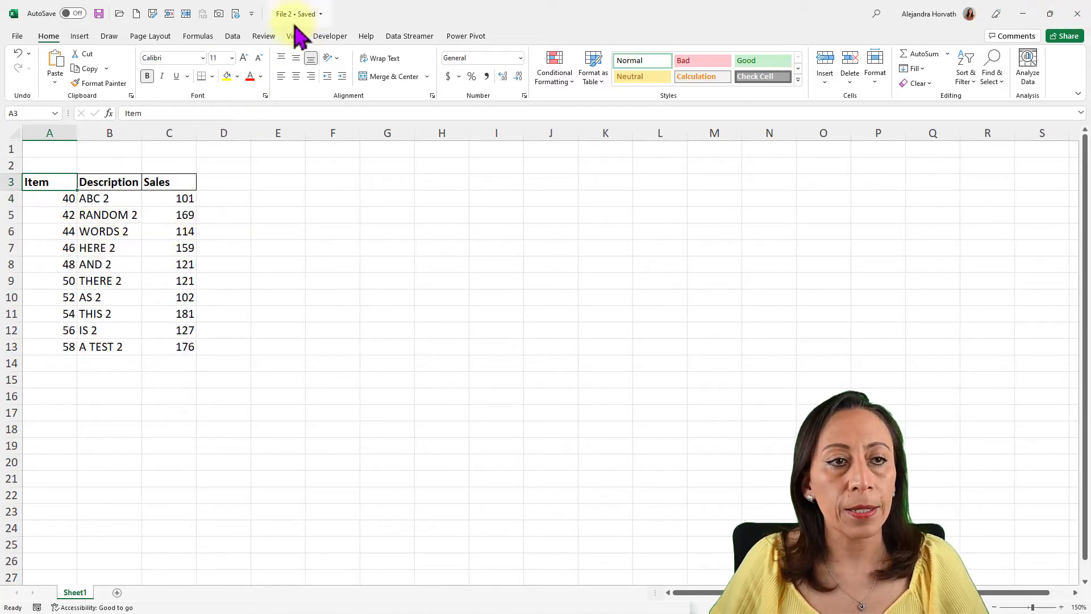
# Check the first and last item numbers in File 2 and File 1, closing each workbook
pyautogui.click(55, 198)
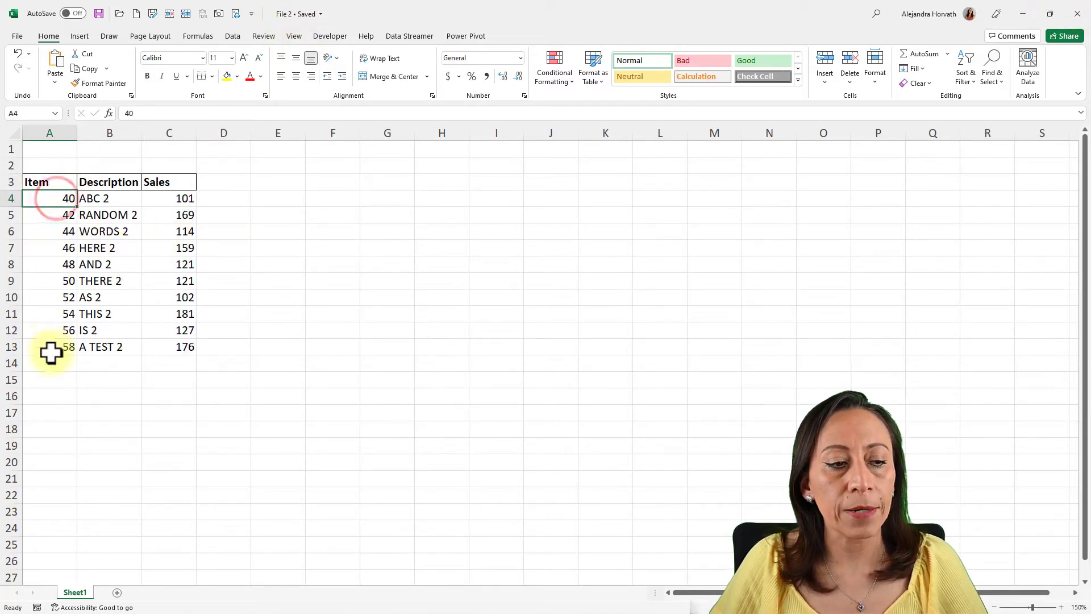
pyautogui.click(51, 347)
pyautogui.click(1076, 14)
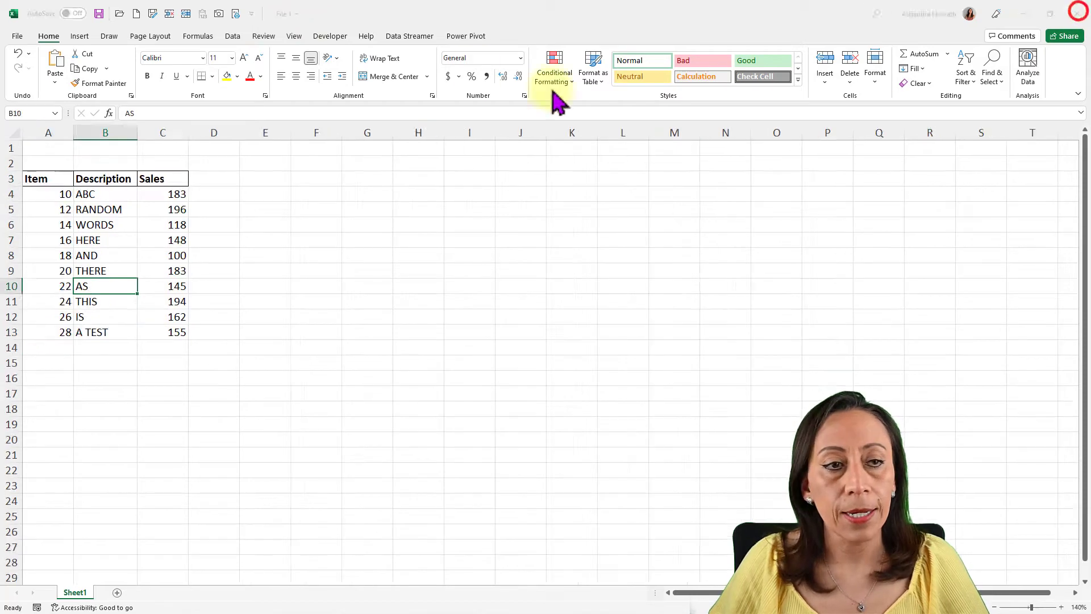
pyautogui.click(49, 195)
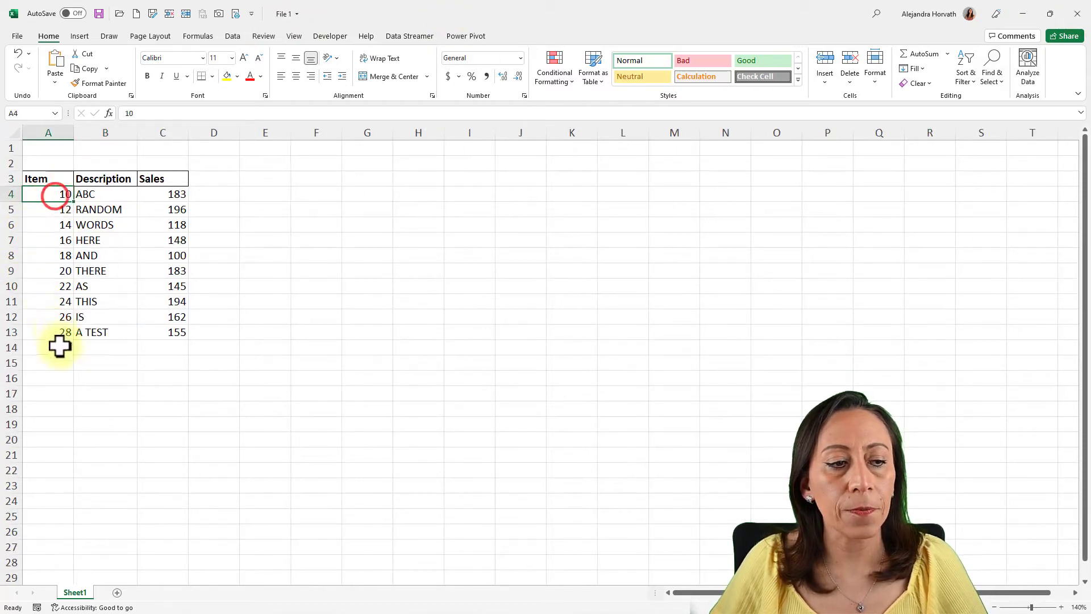
pyautogui.click(57, 332)
pyautogui.click(1076, 13)
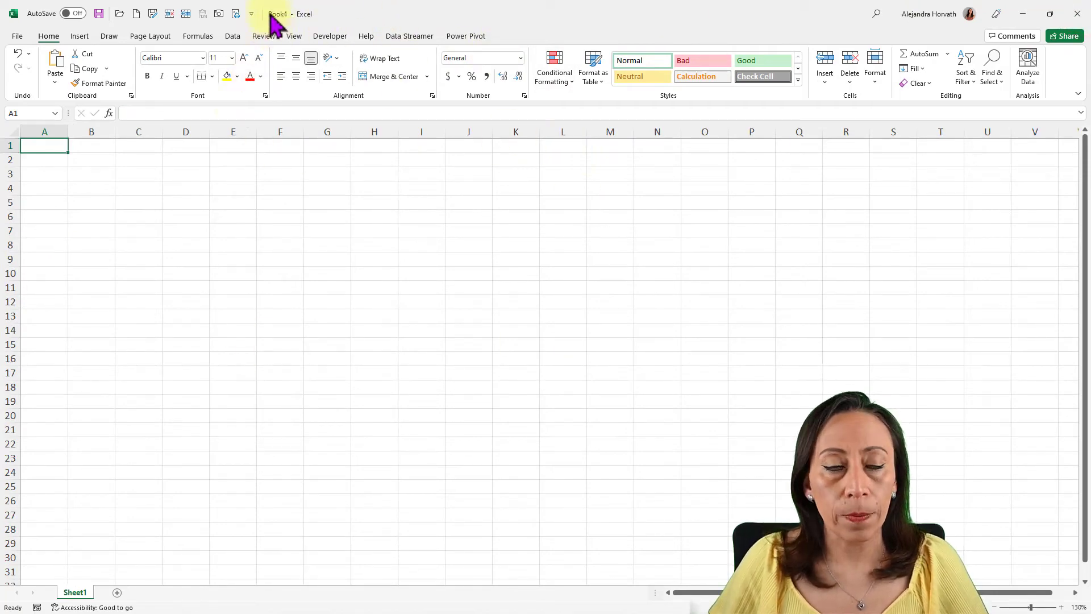
# Get data from the Demo folder on the Desktop and load its file list into Power Query Editor for transformation
pyautogui.click(232, 35)
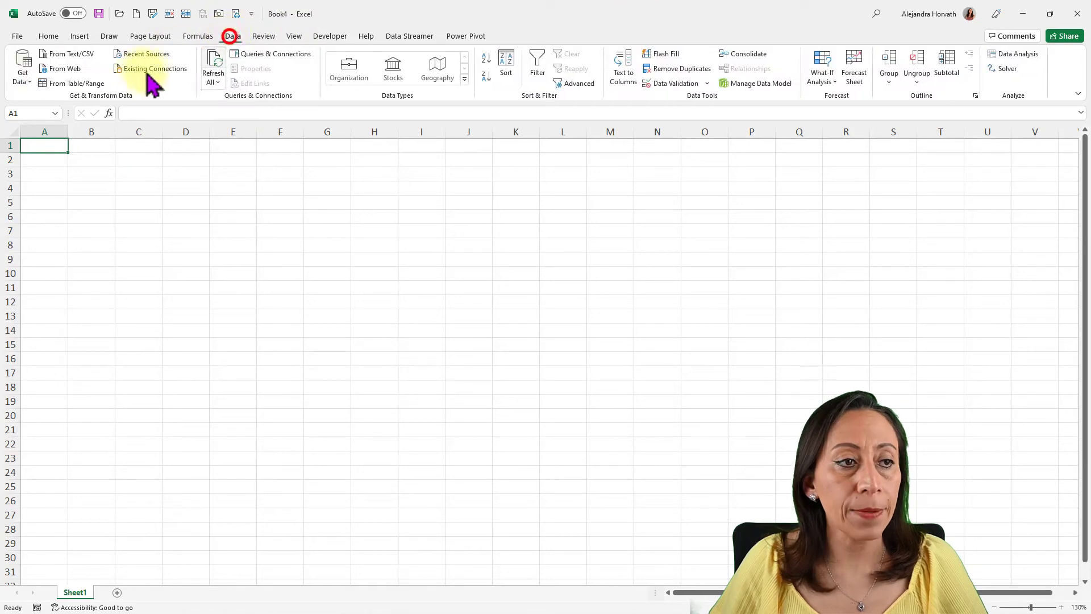
pyautogui.click(23, 73)
pyautogui.click(61, 100)
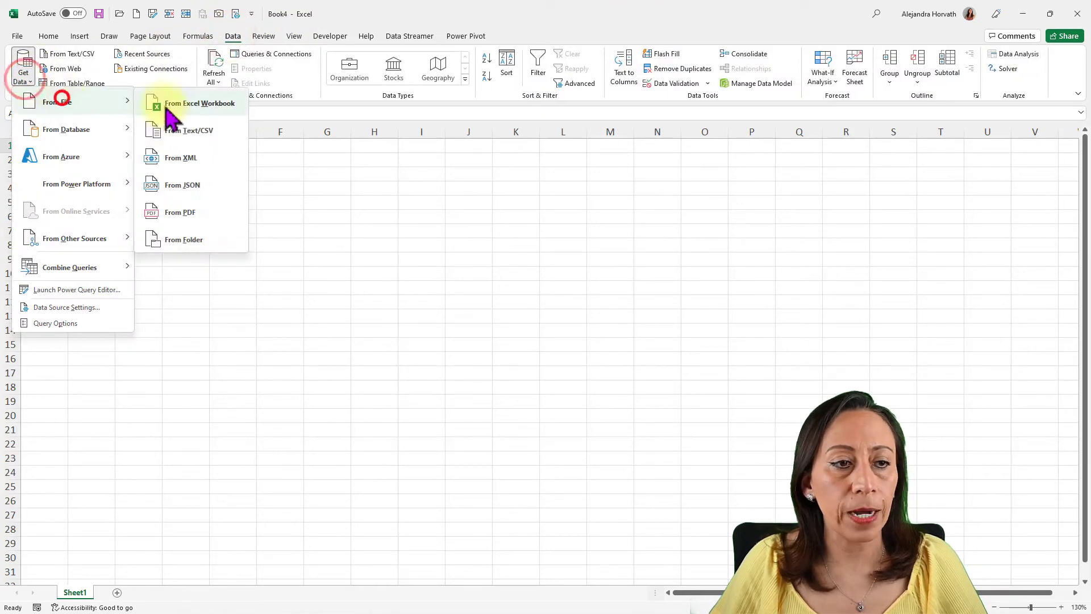
pyautogui.click(187, 237)
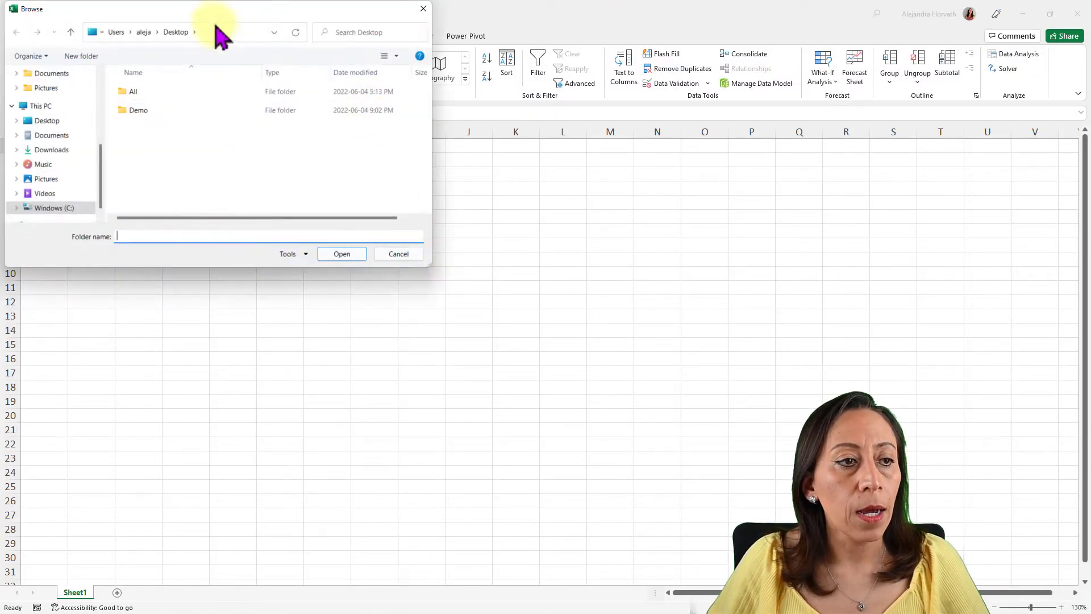
pyautogui.click(156, 111)
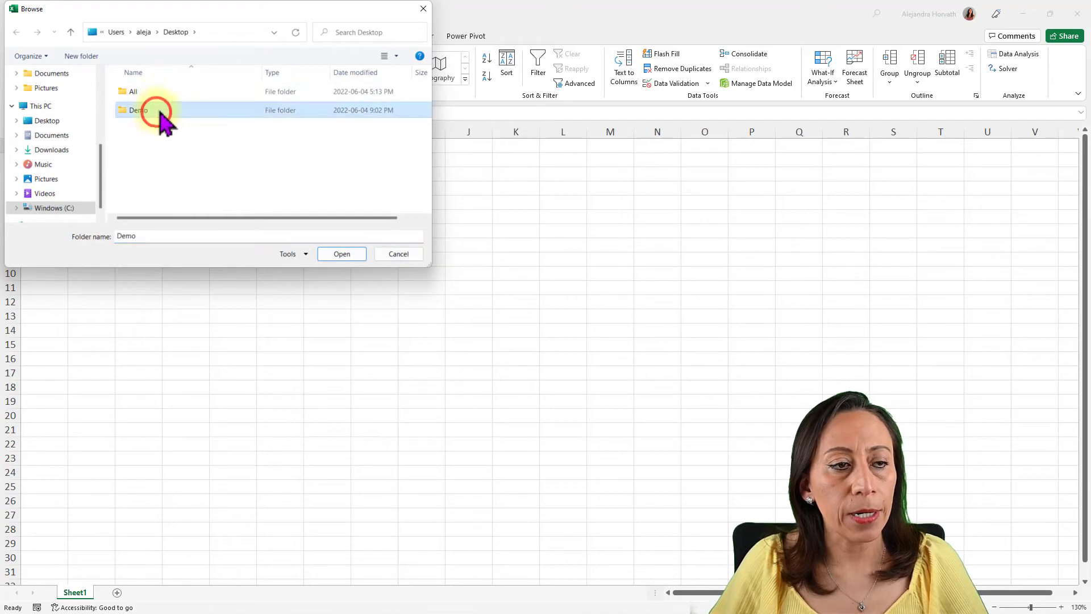
pyautogui.doubleClick(216, 116)
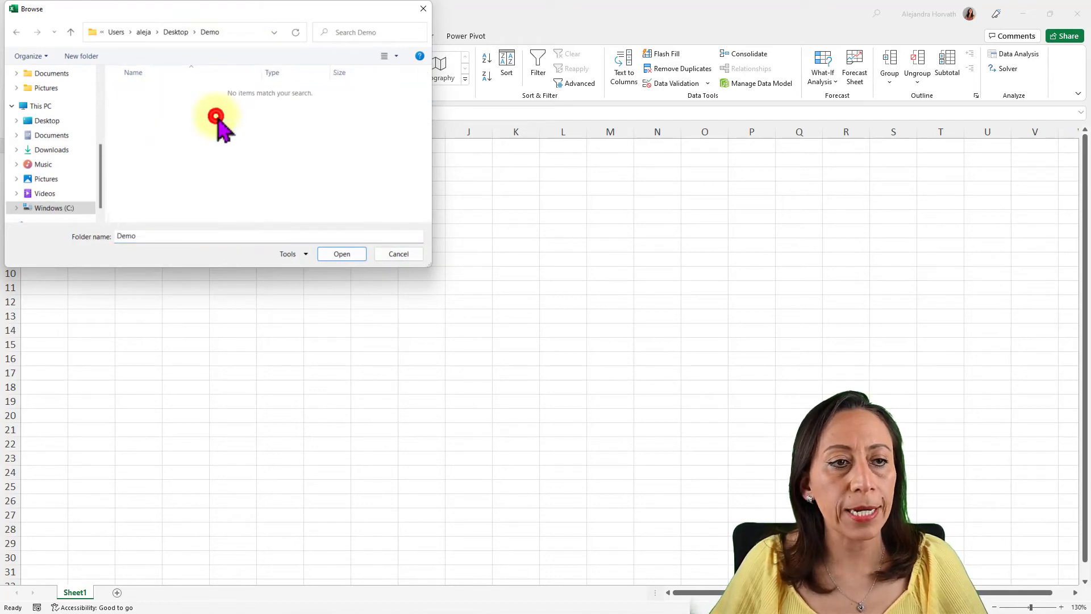
pyautogui.click(340, 254)
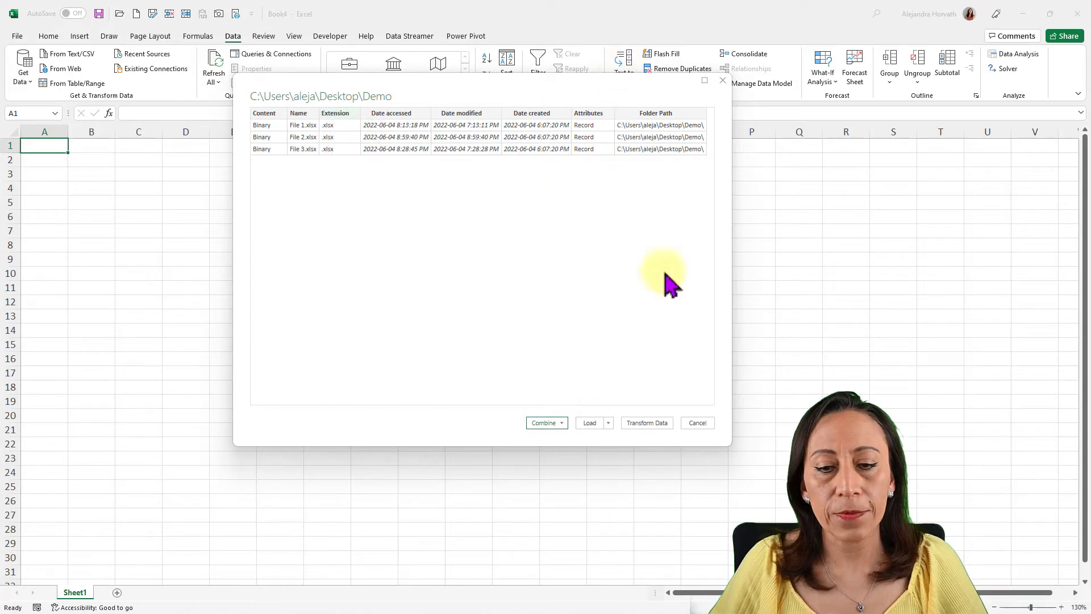
pyautogui.click(655, 425)
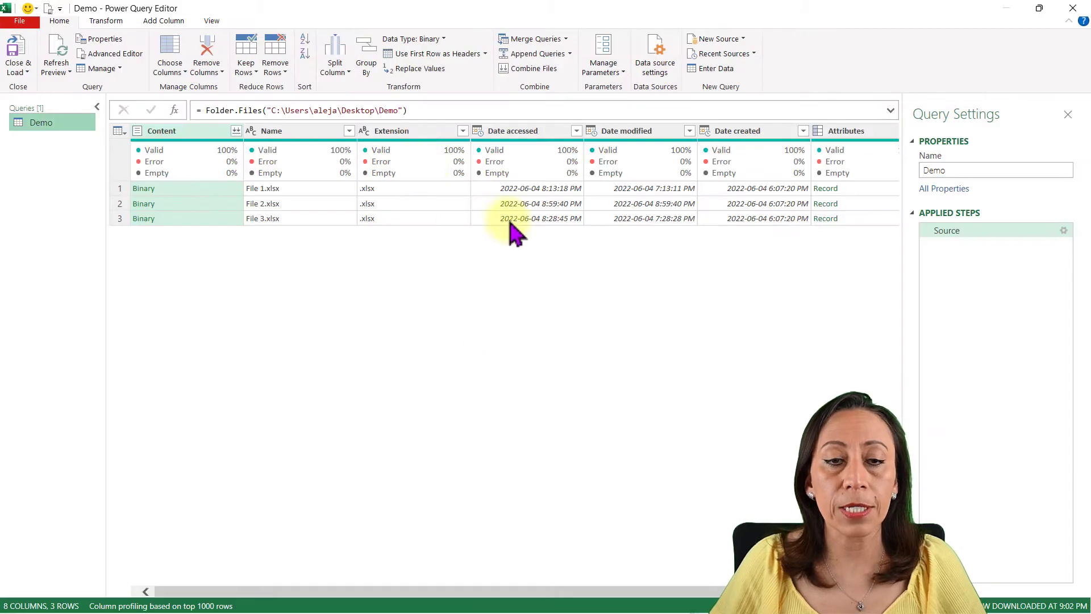
# Examine the Content, Name and Folder Path values of the three files in the Demo query
pyautogui.click(193, 190)
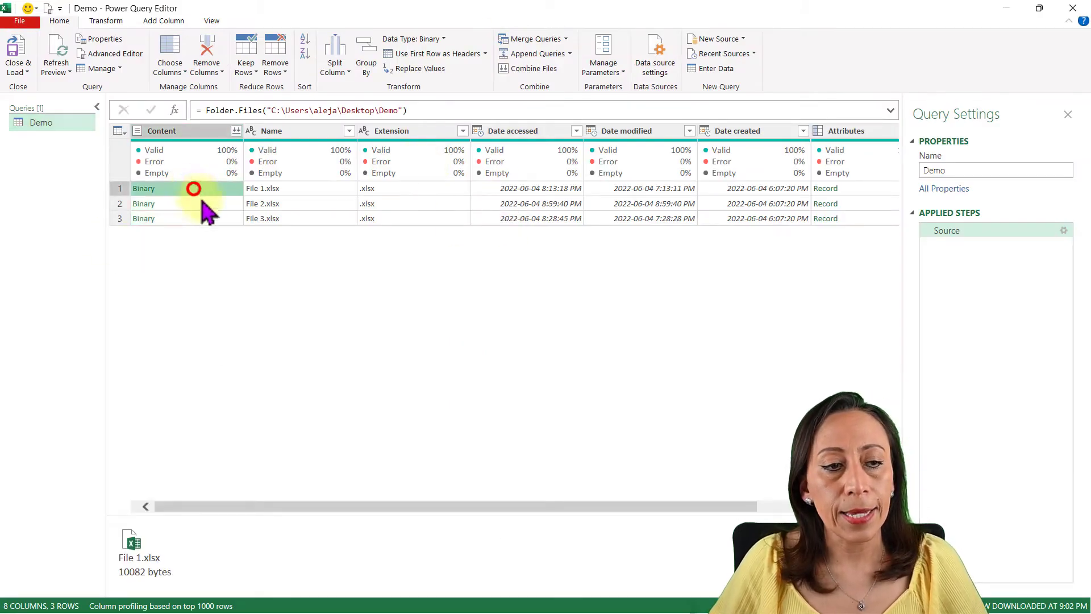
pyautogui.click(196, 204)
pyautogui.click(205, 219)
pyautogui.click(327, 217)
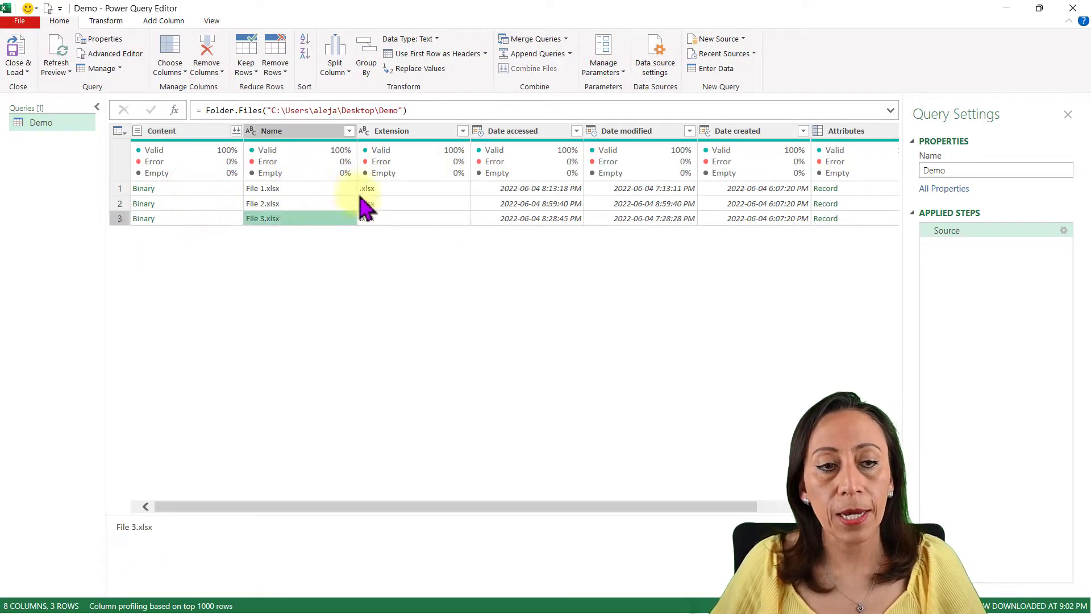
pyautogui.click(340, 176)
pyautogui.moveTo(534, 594); pyautogui.dragTo(670, 594)
pyautogui.click(816, 188)
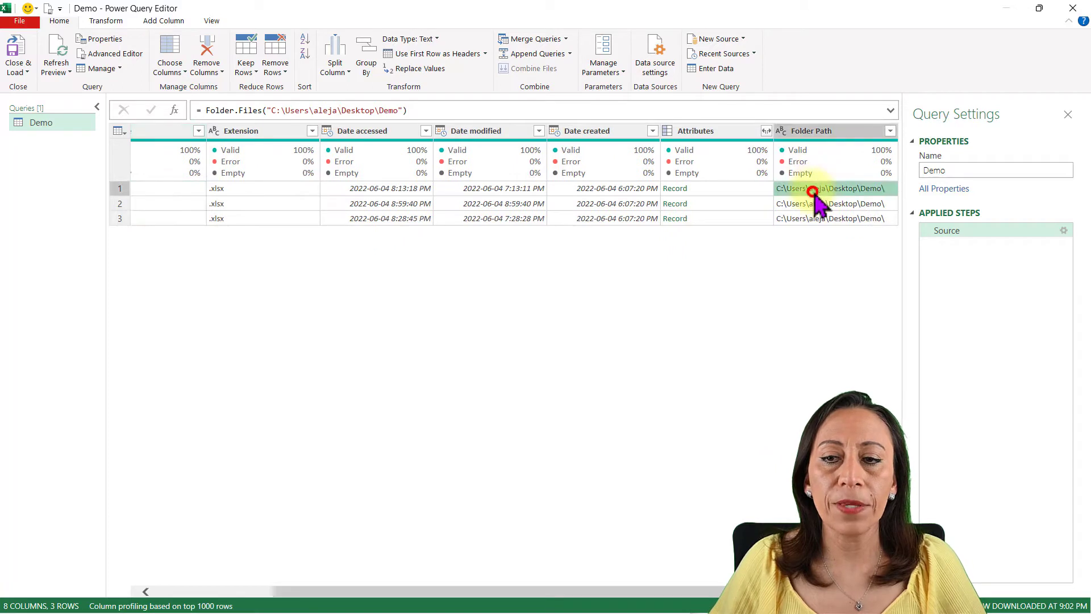
pyautogui.click(818, 204)
pyautogui.click(843, 218)
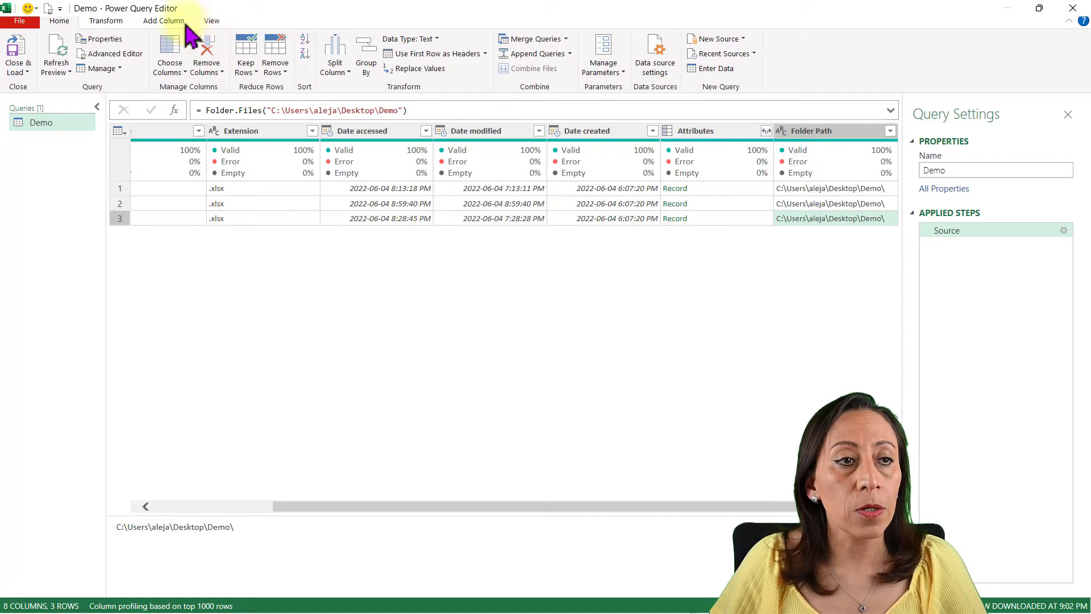
# Create a new query parameter named MyDirectory with the type Text
pyautogui.click(603, 68)
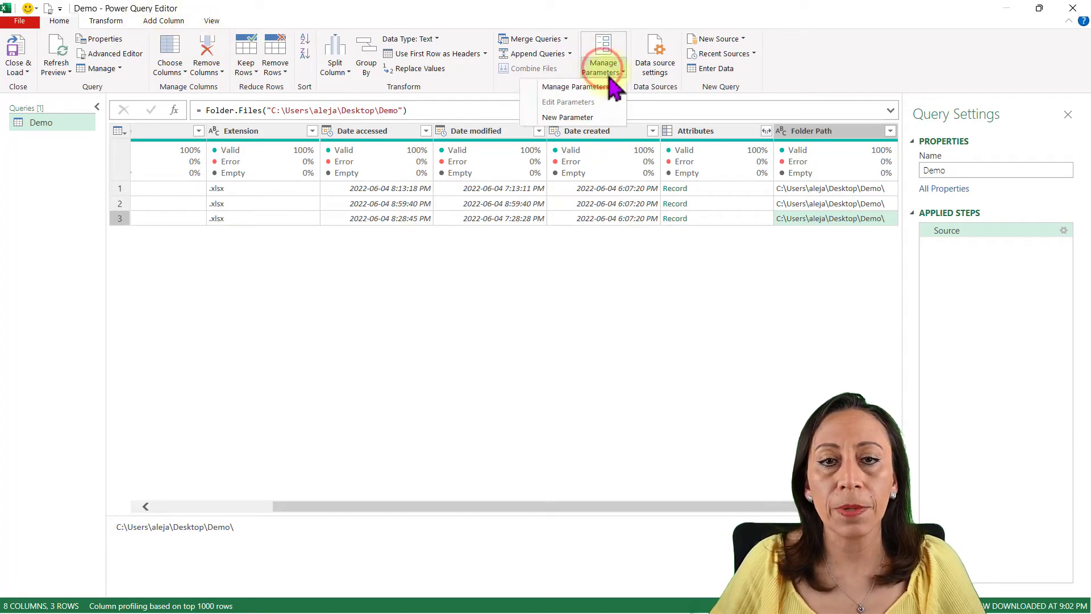
pyautogui.click(578, 117)
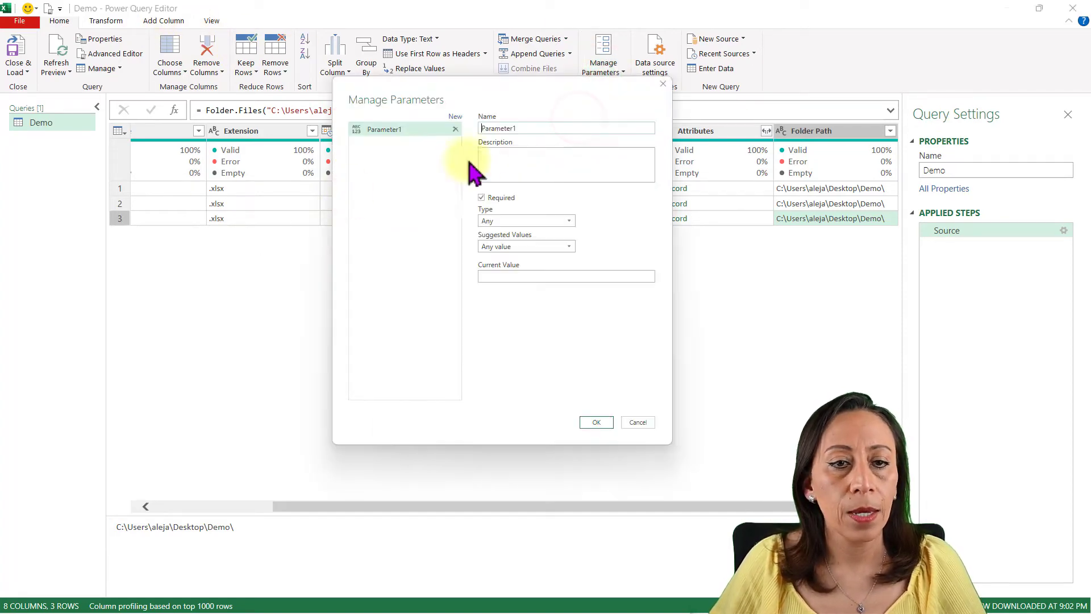
pyautogui.doubleClick(538, 129)
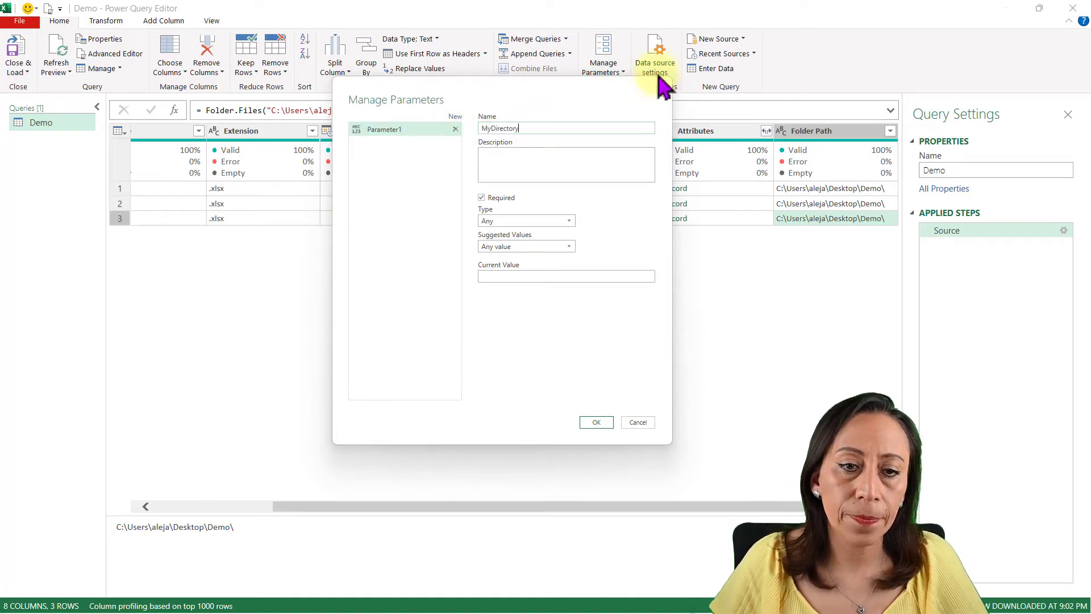
pyautogui.write('MyDirectory')
pyautogui.click(545, 223)
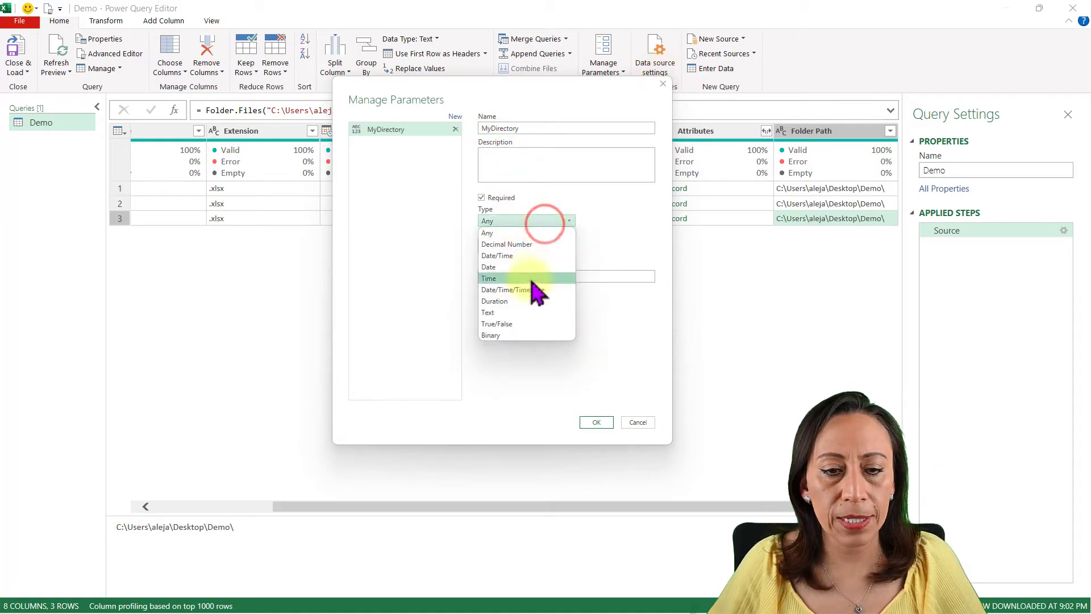
pyautogui.click(526, 312)
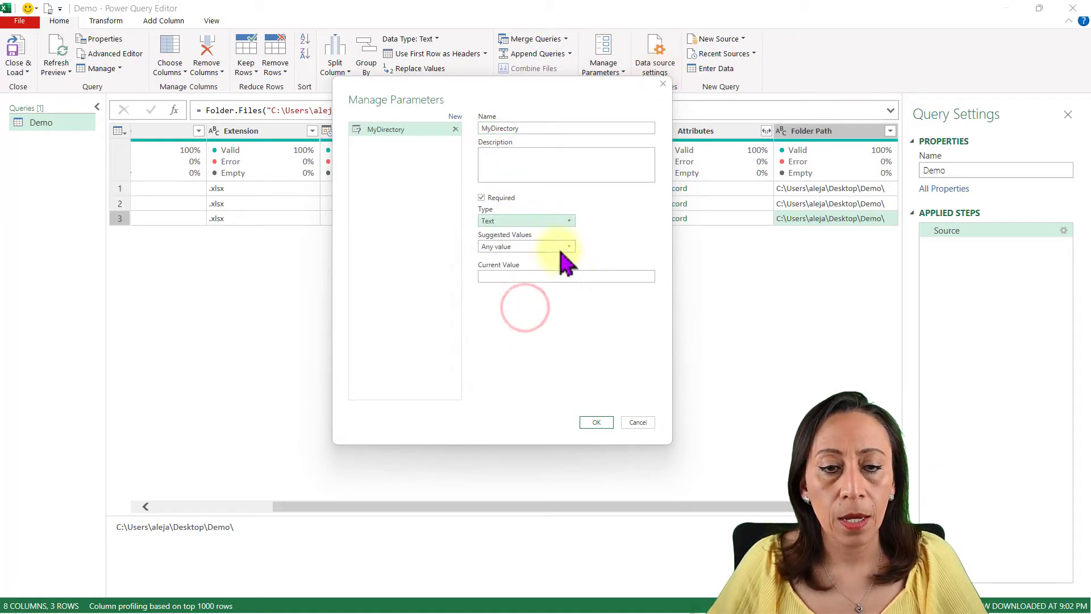
# Set MyDirectory's current value to the full path of the Desktop's Demo folder, save the parameter and check the stored path
pyautogui.click(540, 273)
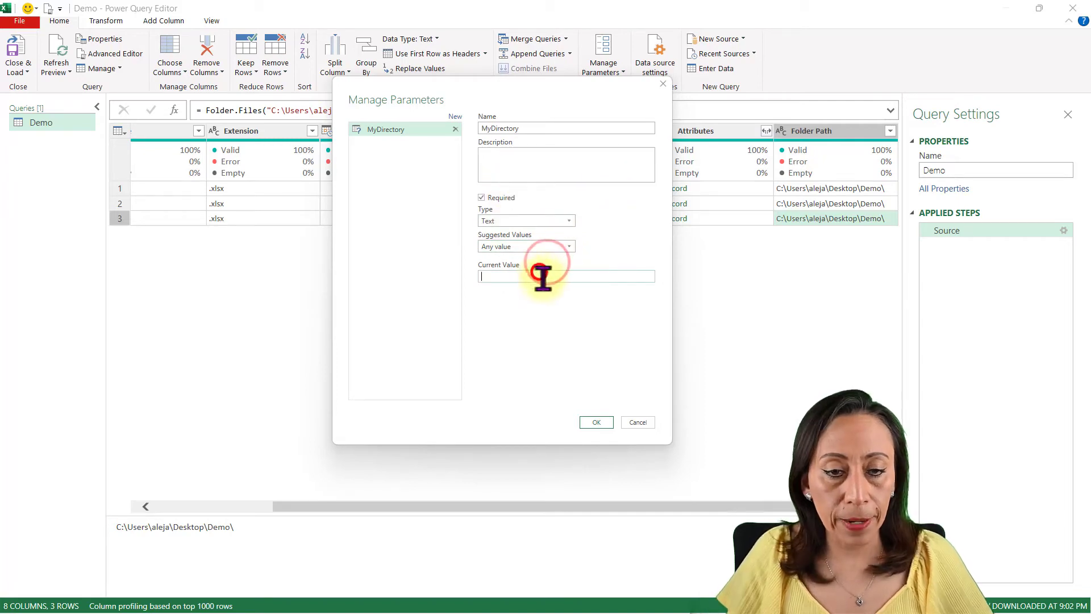
pyautogui.write('C:\\Users\\aleja\\Desktop\\Demo')
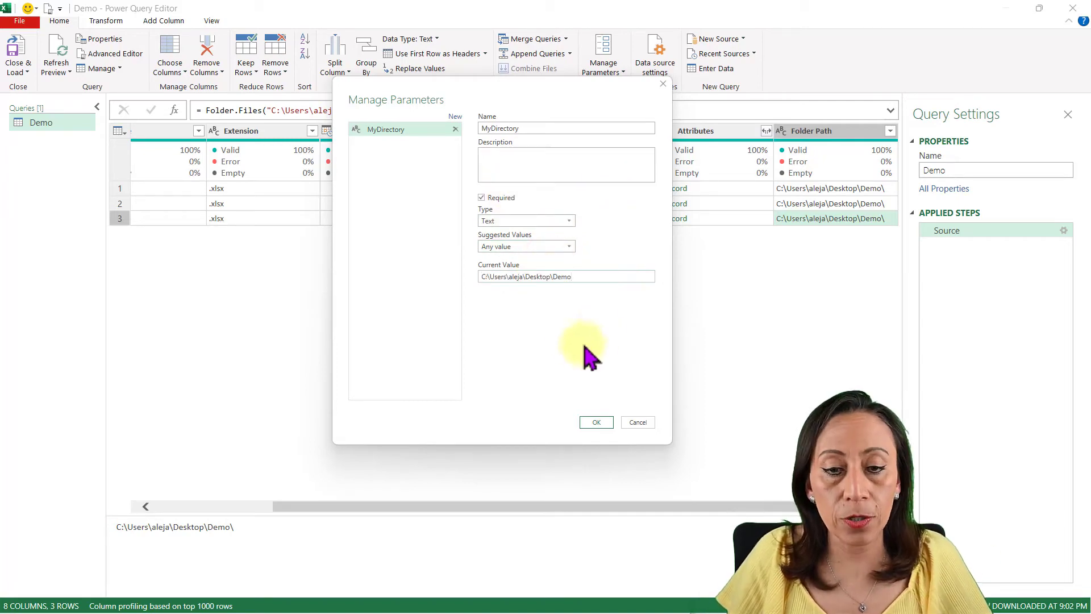
pyautogui.click(596, 422)
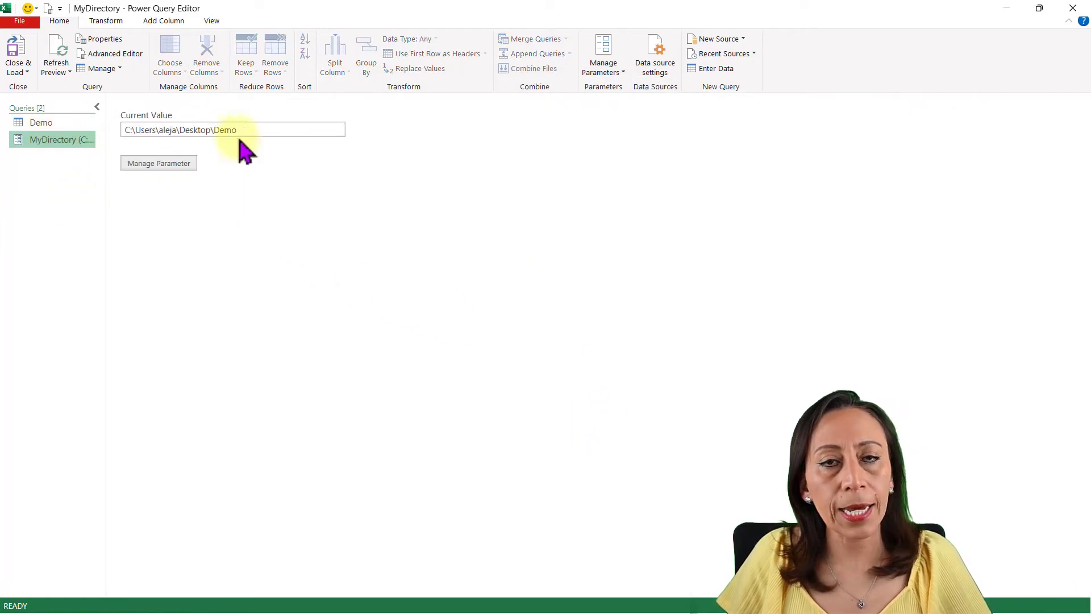
pyautogui.click(275, 131)
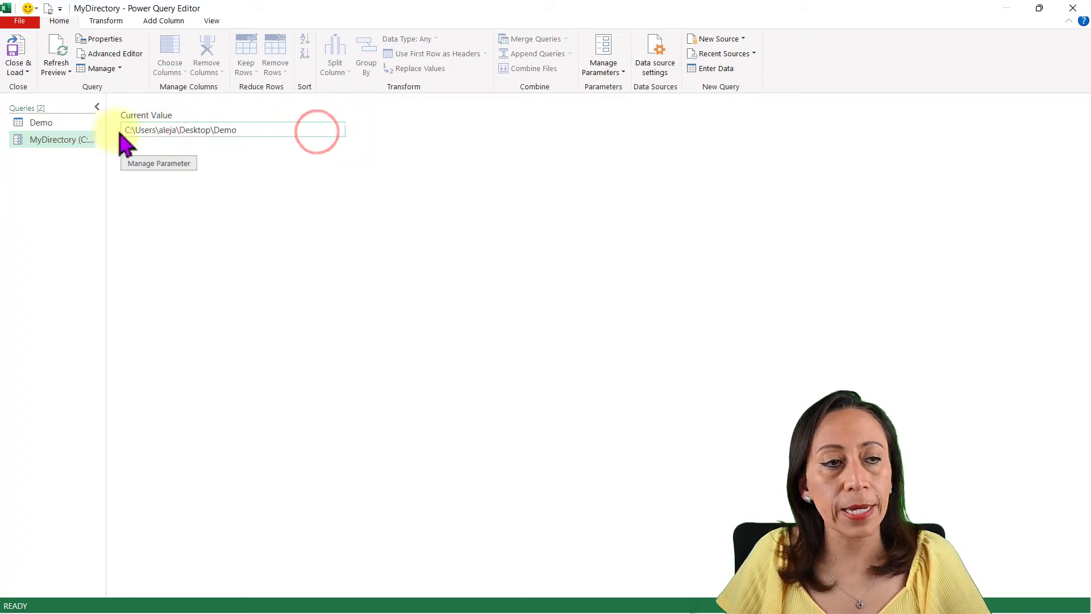
# Replace the hard-coded folder path in the Demo query's Folder.Files source code with the MyDirectory parameter
pyautogui.click(53, 122)
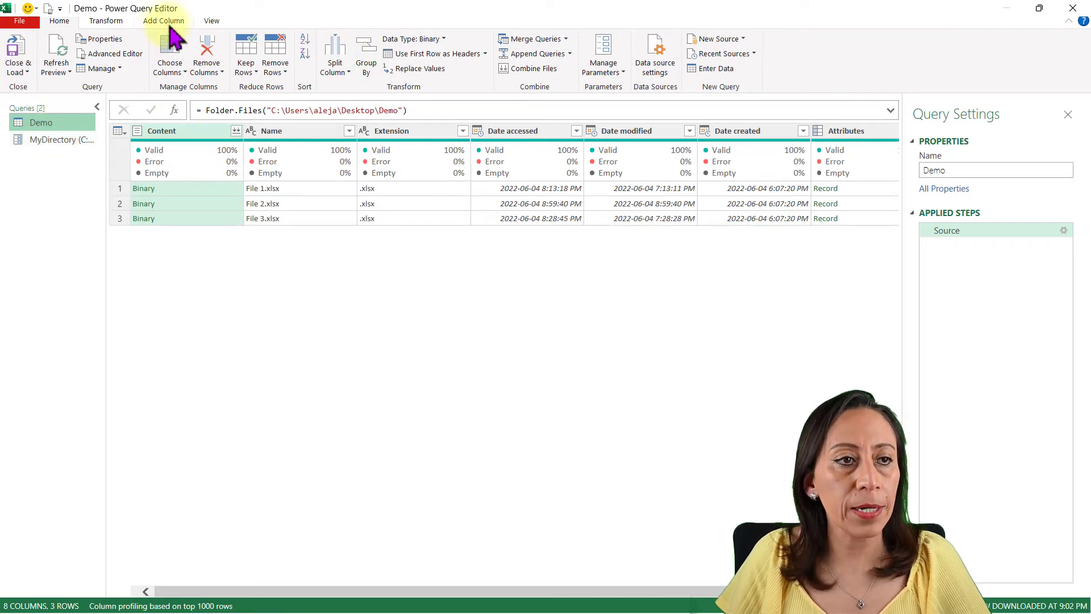
pyautogui.click(210, 23)
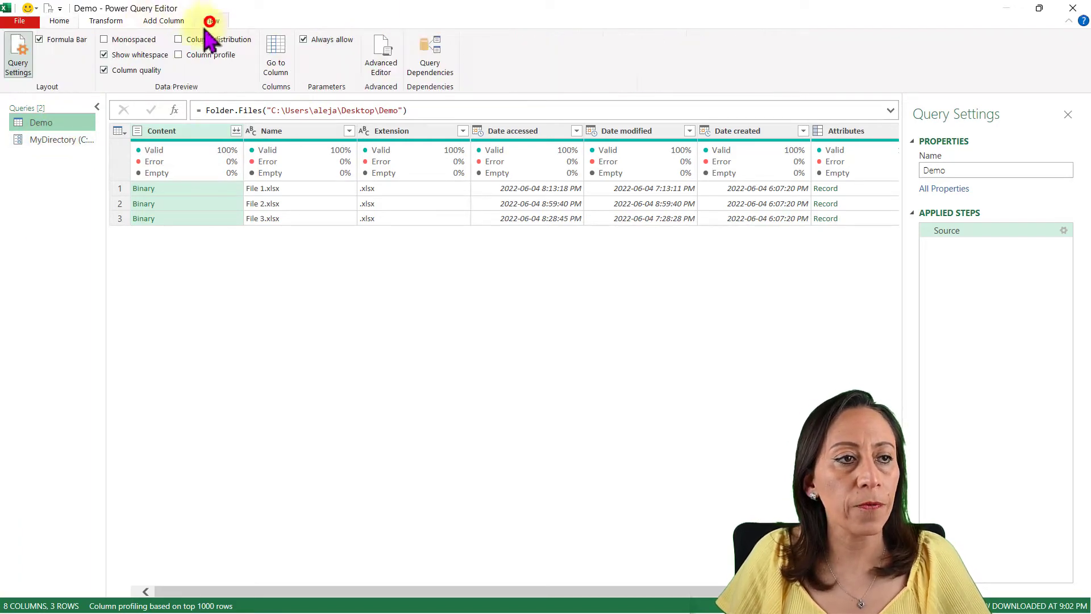
pyautogui.click(382, 63)
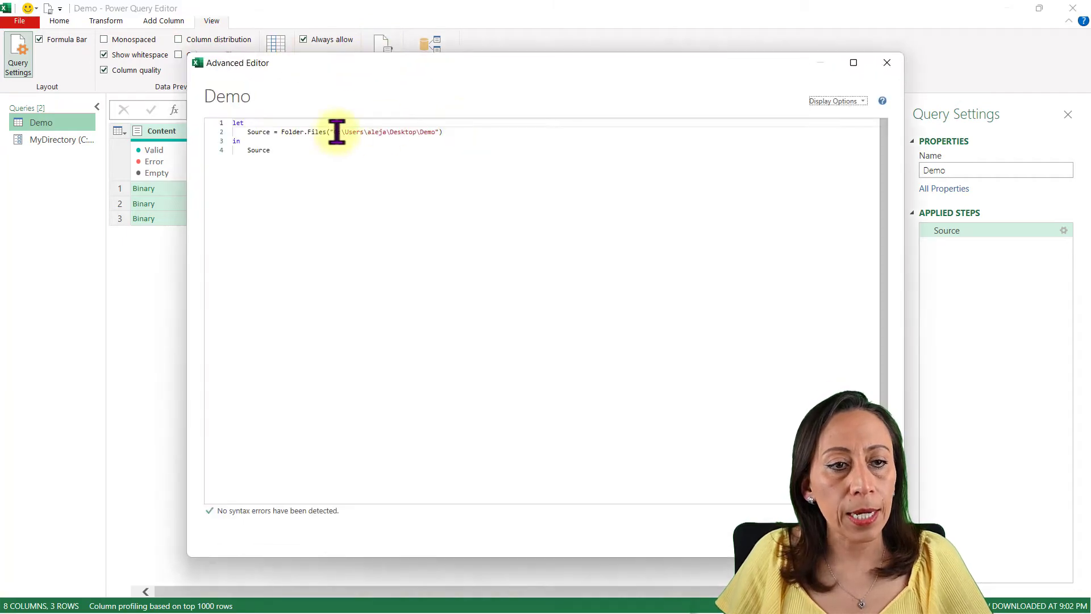
pyautogui.click(334, 132)
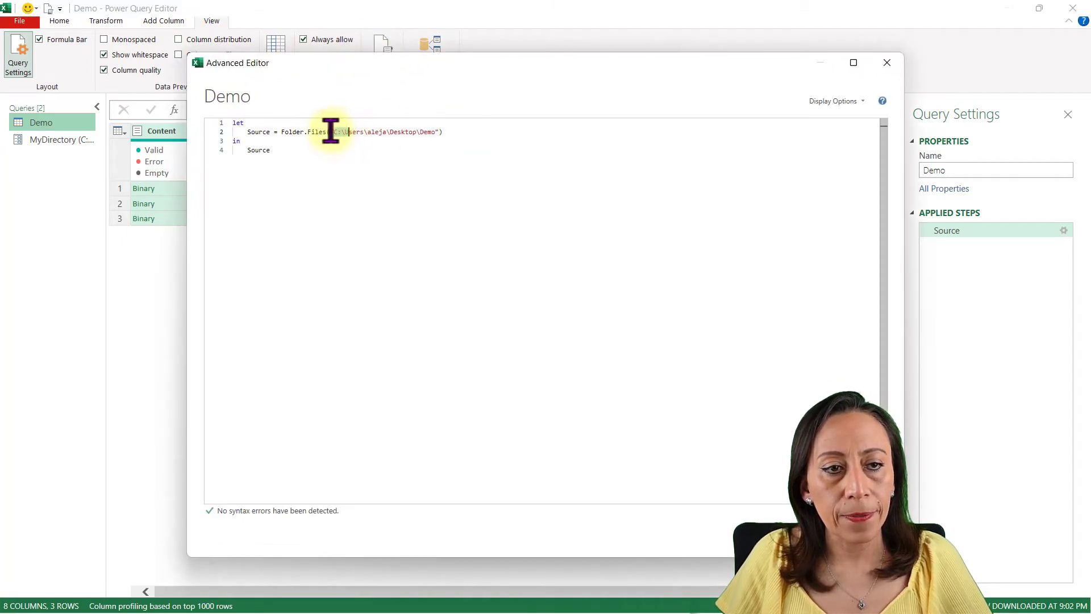
pyautogui.moveTo(331, 132); pyautogui.dragTo(441, 134)
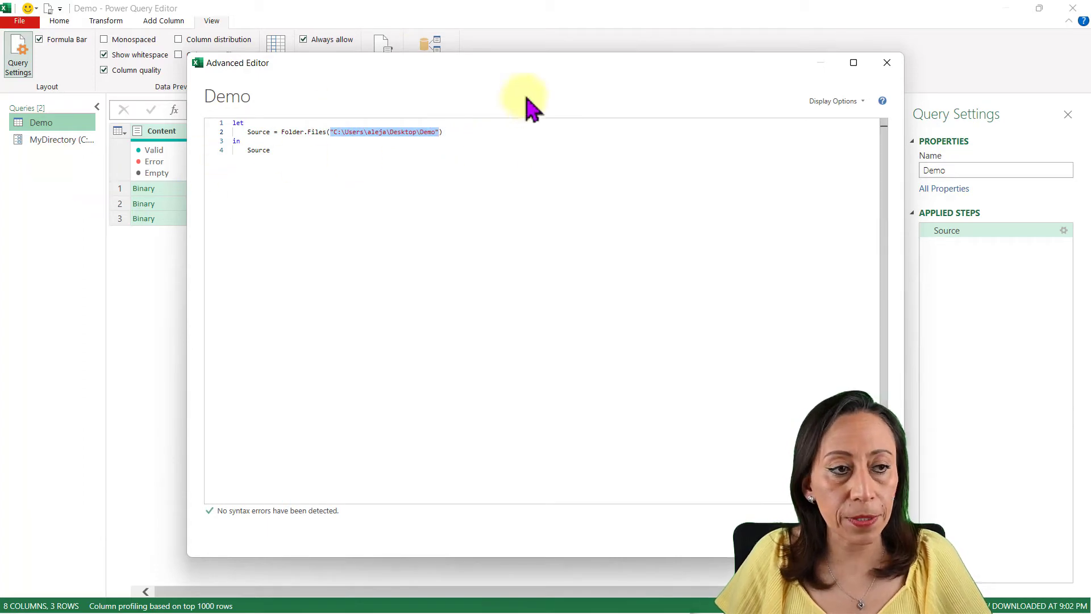
pyautogui.write('MyD')
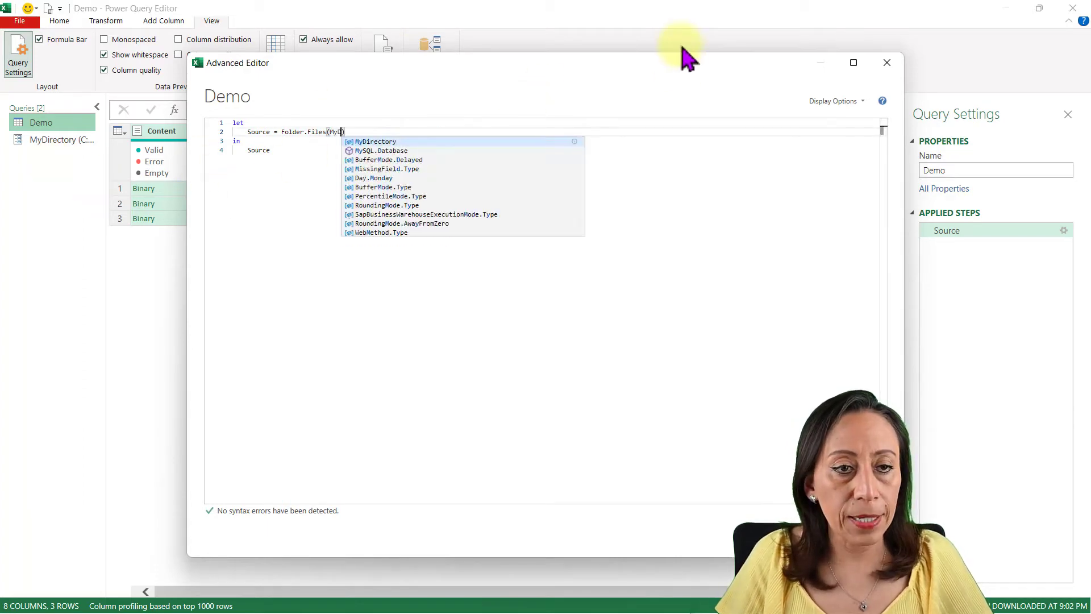
pyautogui.click(446, 142)
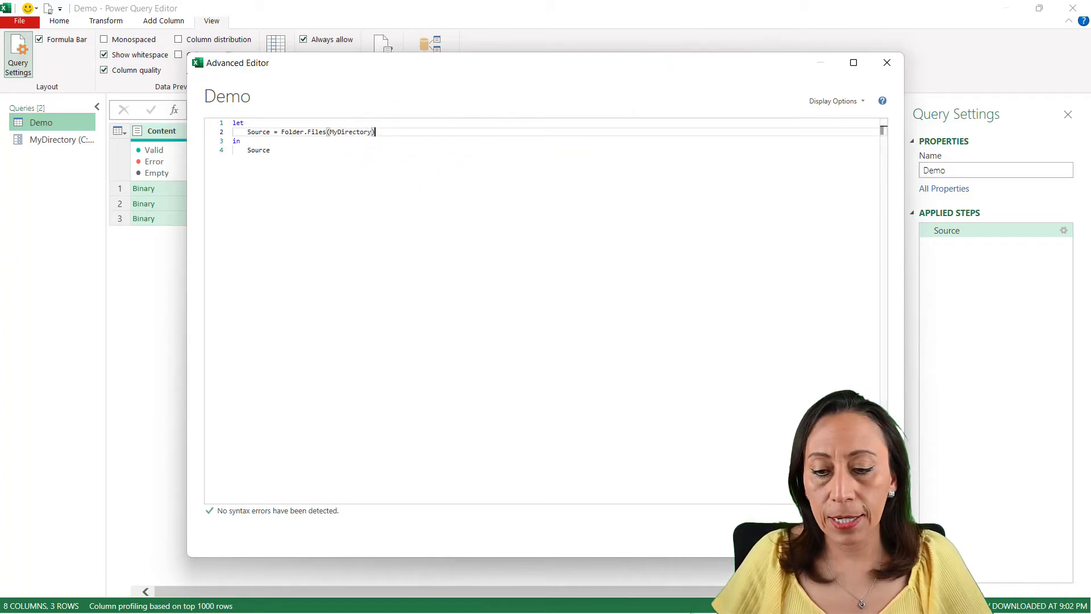
pyautogui.click(823, 537)
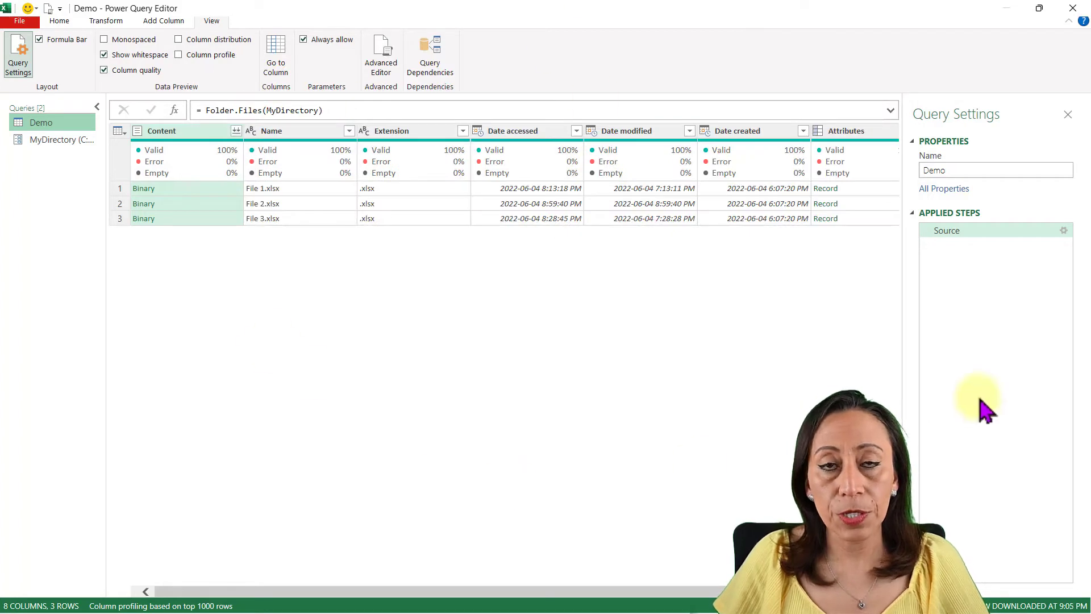
# Check the Demo query's source formula against the folder path stored in the MyDirectory parameter
pyautogui.click(406, 113)
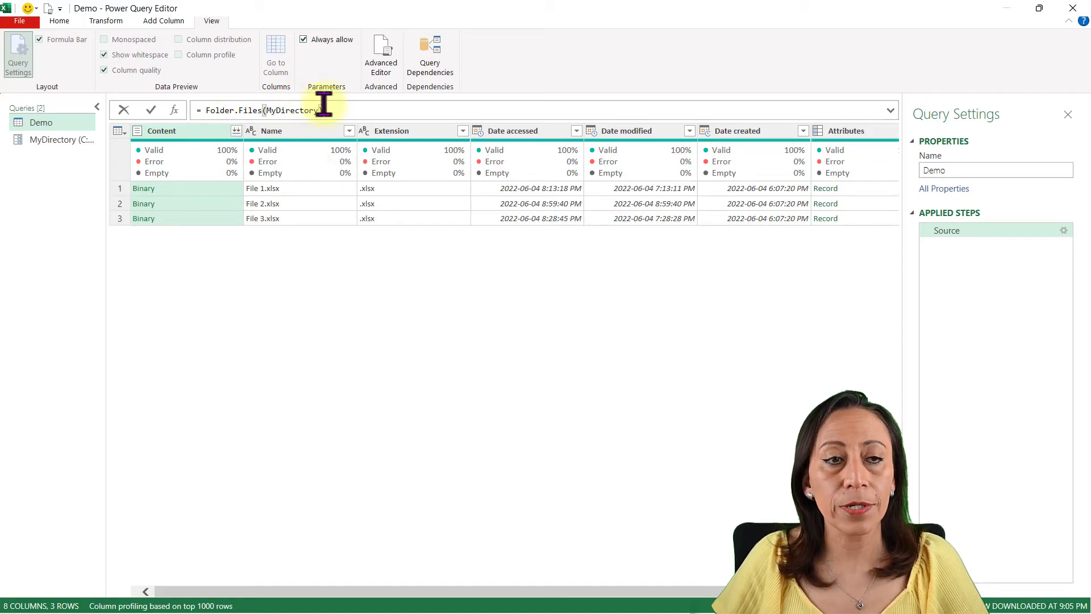
pyautogui.click(62, 140)
pyautogui.click(270, 126)
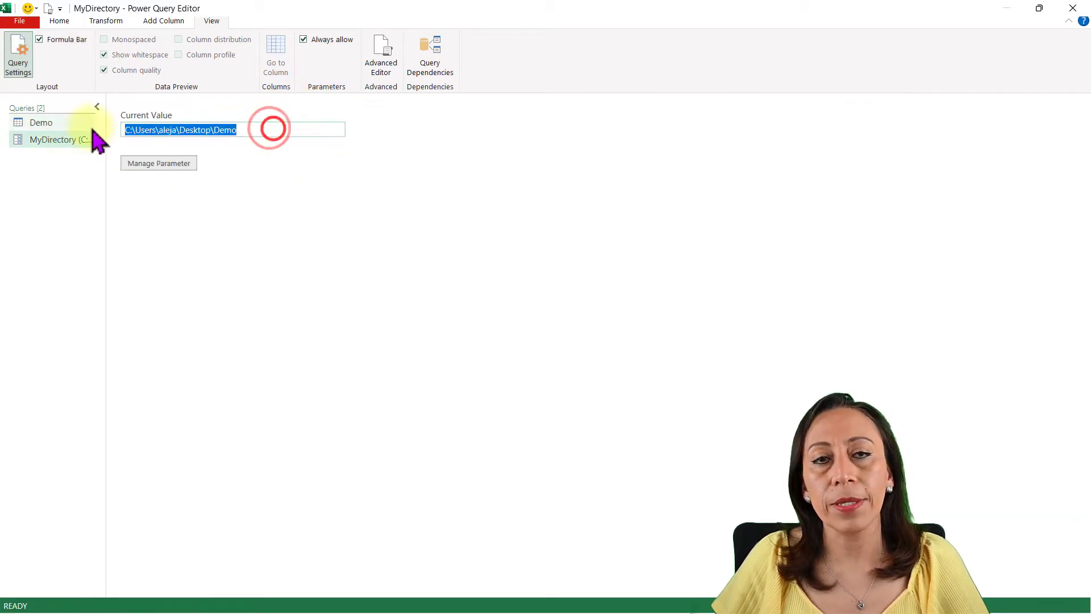
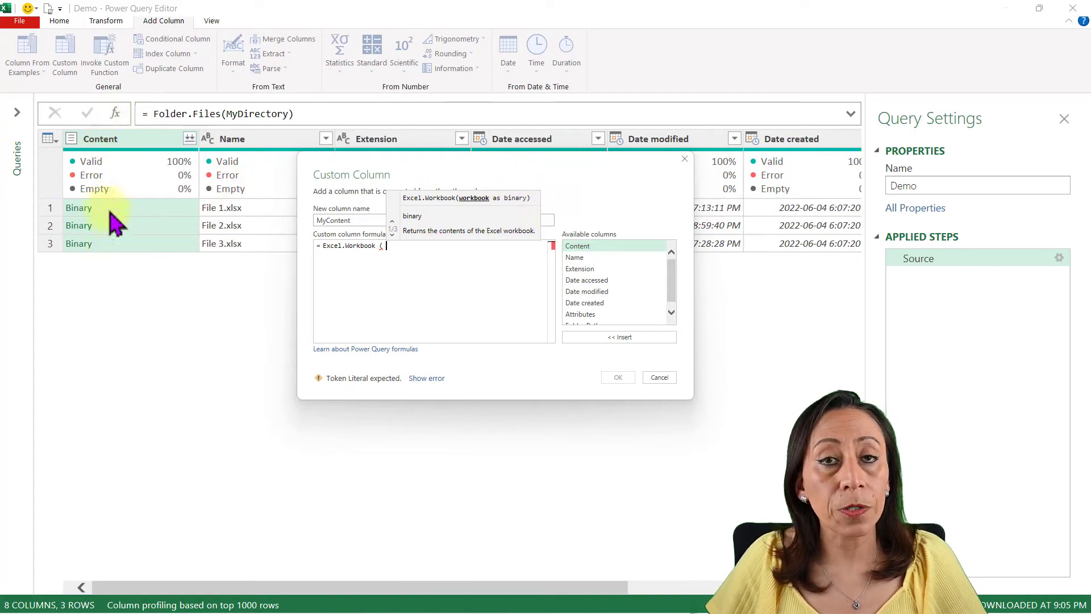
# Complete the MyContent custom column formula as Excel.Workbook([Content], true) and add the column to the Demo query
pyautogui.click(594, 246)
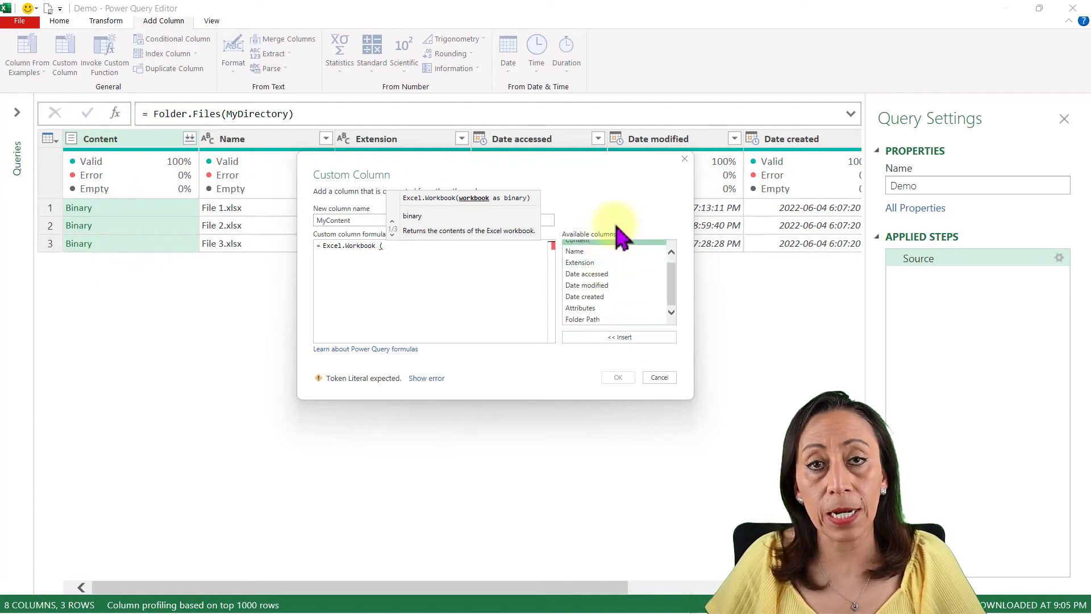
pyautogui.doubleClick(594, 246)
pyautogui.write(', ')
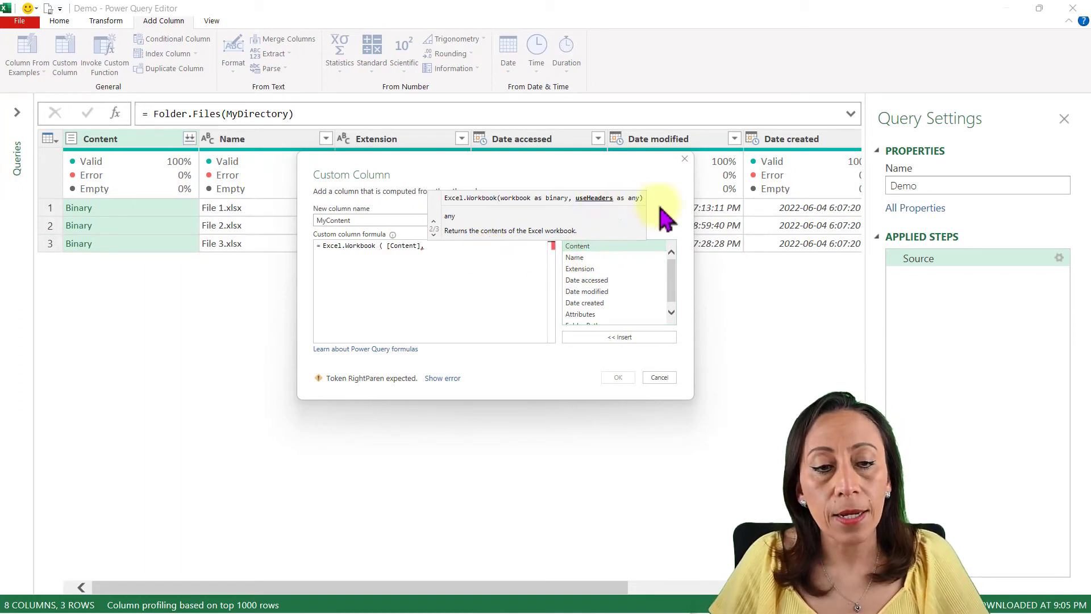
pyautogui.write('true')
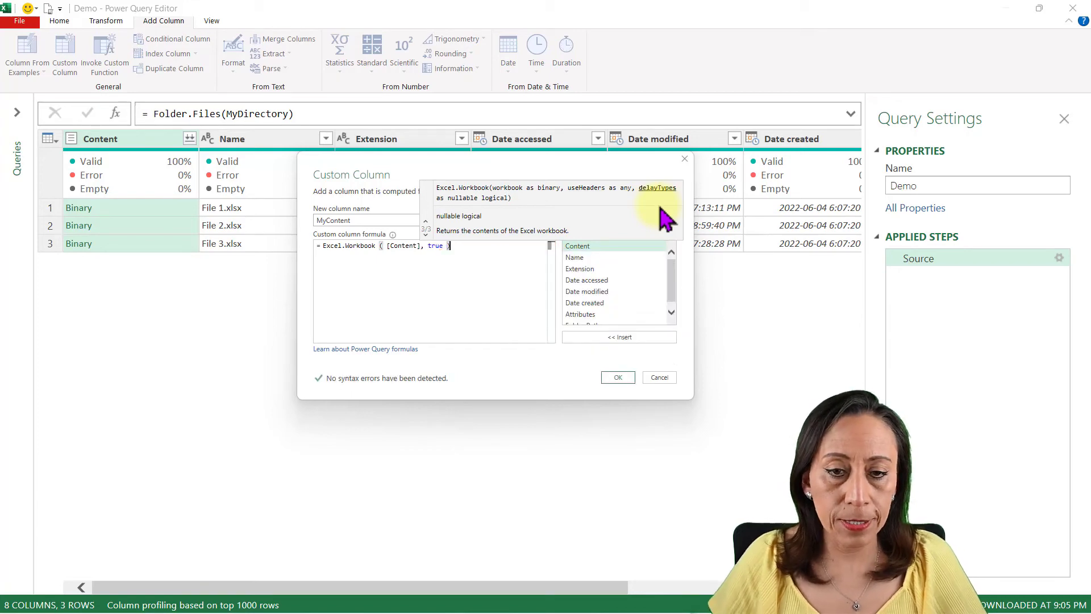
pyautogui.click(621, 378)
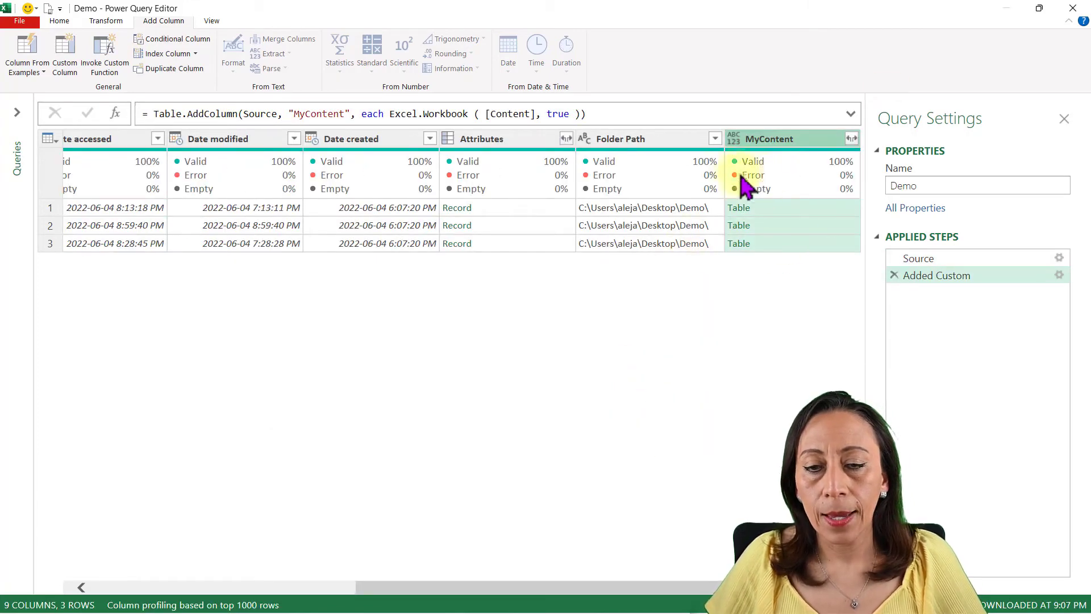
# Preview the nested table in the MyContent column for each of the three files
pyautogui.click(789, 207)
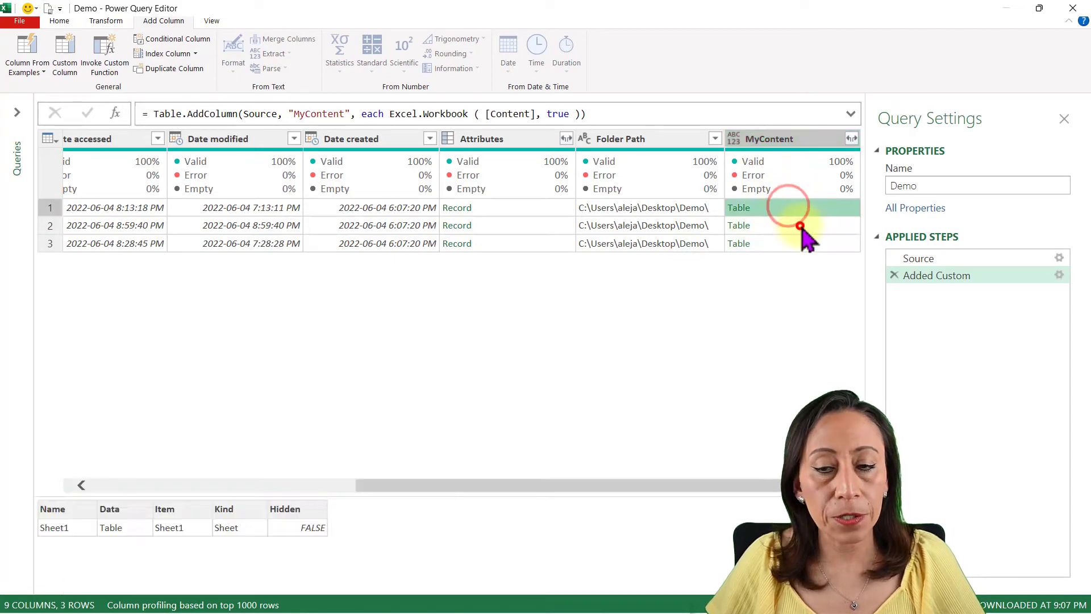
pyautogui.click(798, 226)
pyautogui.click(807, 243)
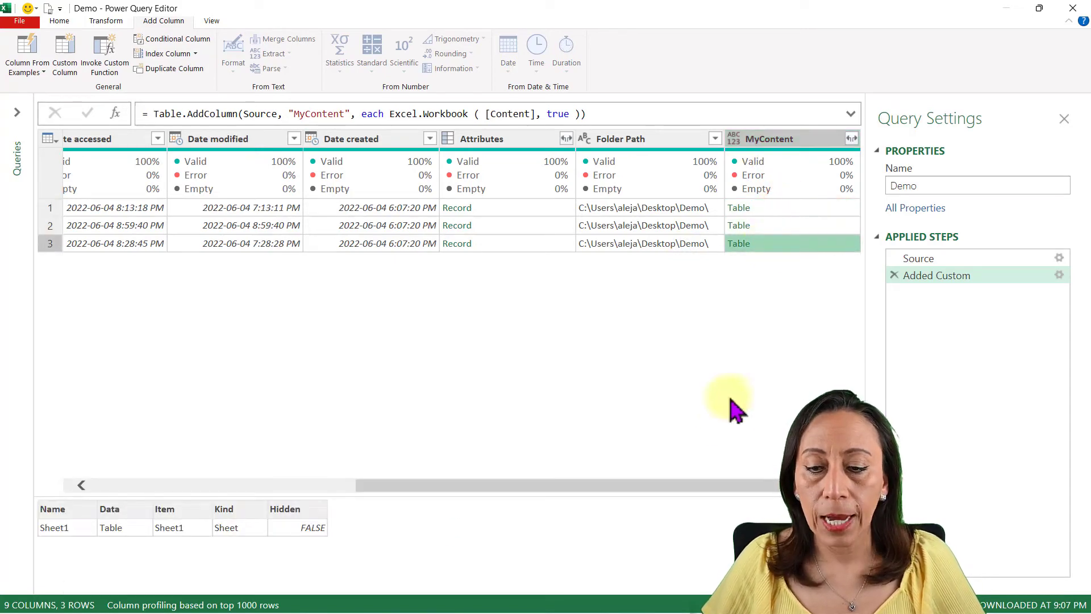
# Keep only the Name and MyContent columns in the Demo query and remove all other columns
pyautogui.moveTo(781, 484); pyautogui.dragTo(419, 515)
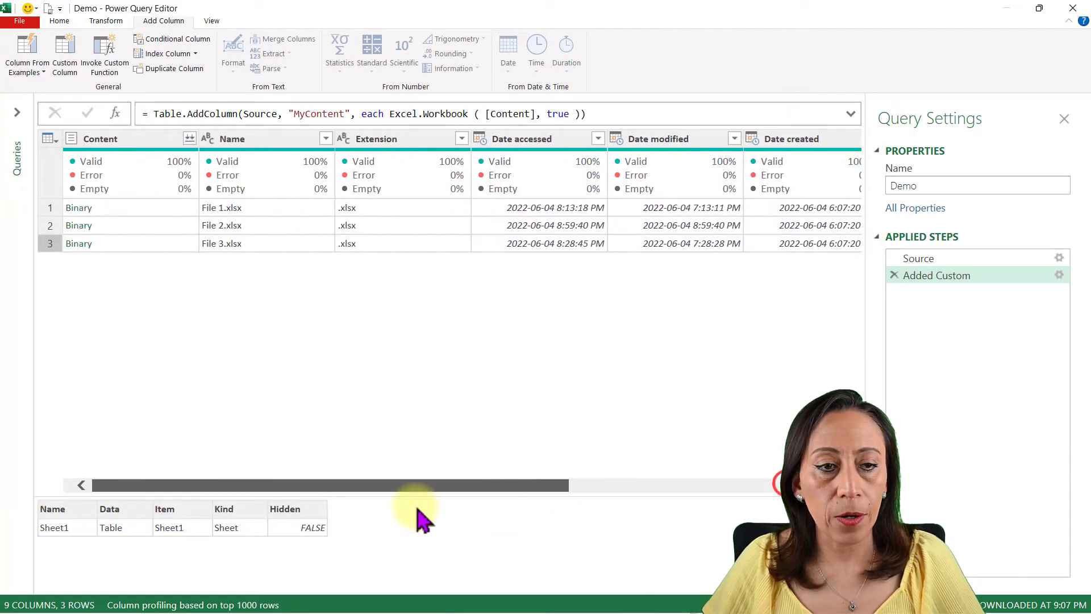
pyautogui.click(277, 140)
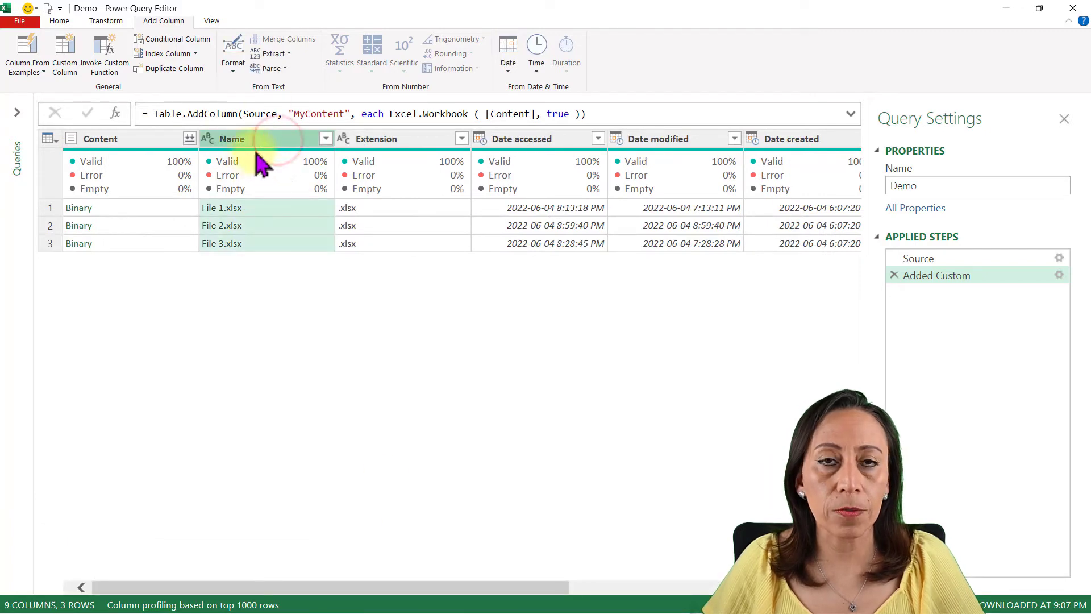
pyautogui.click(319, 208)
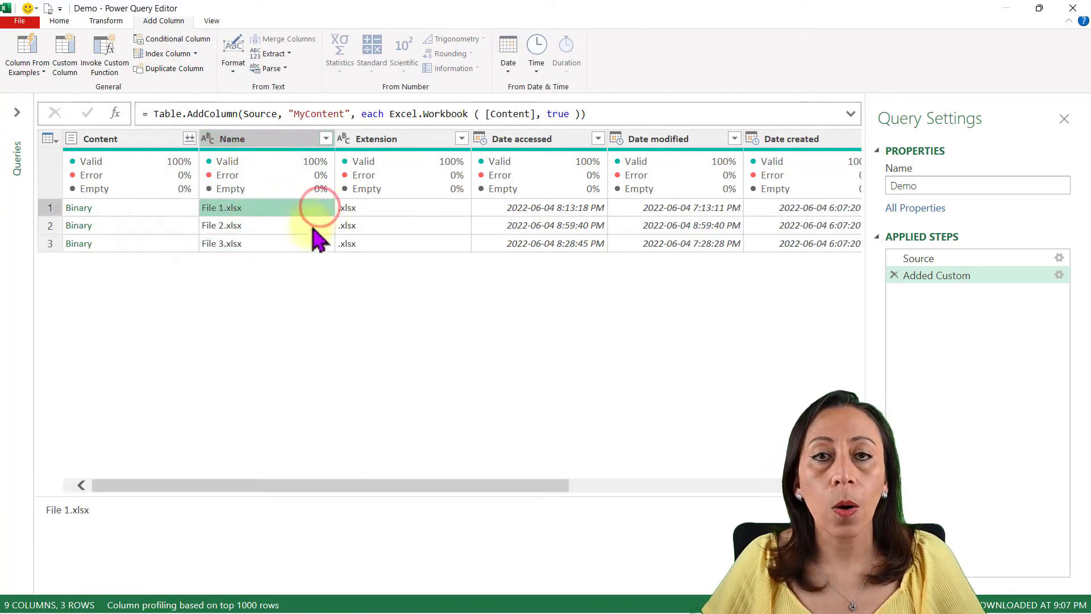
pyautogui.click(312, 225)
pyautogui.click(307, 243)
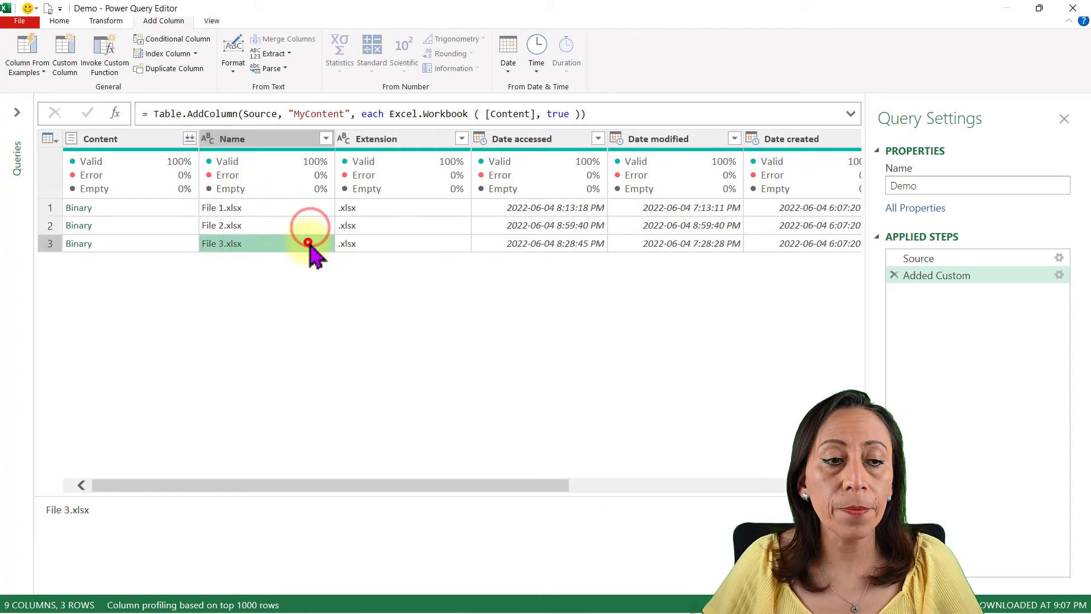
pyautogui.click(261, 138)
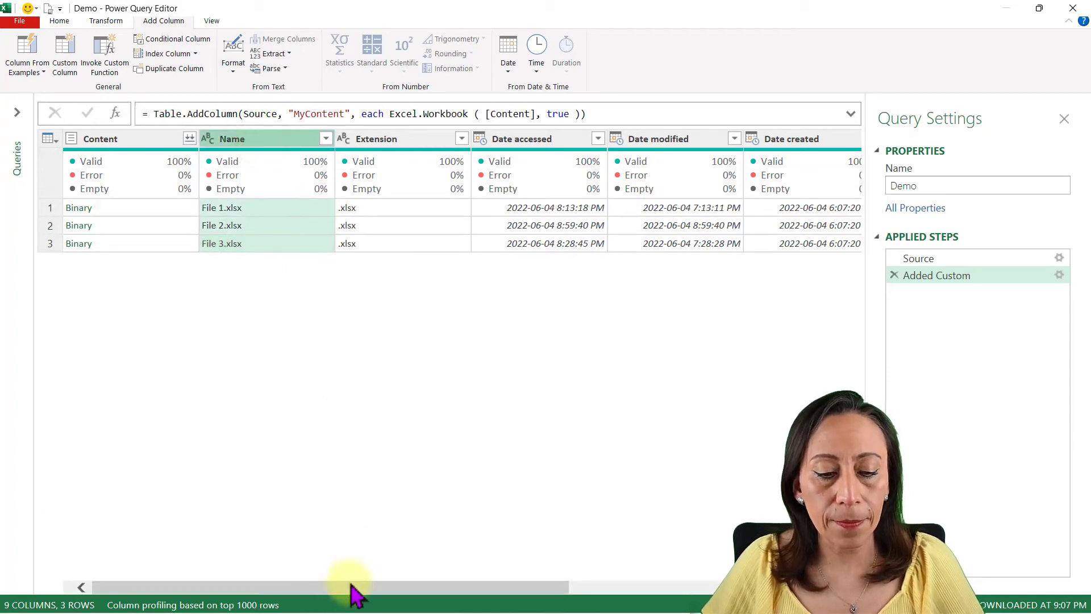
pyautogui.hscroll(3, 348, 588)
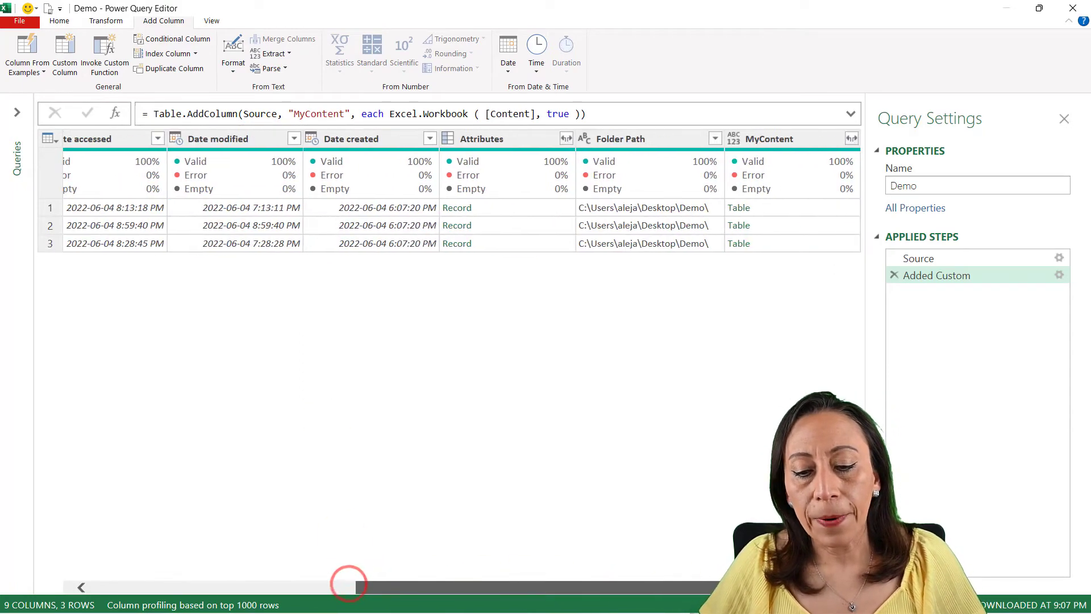
pyautogui.click(776, 141)
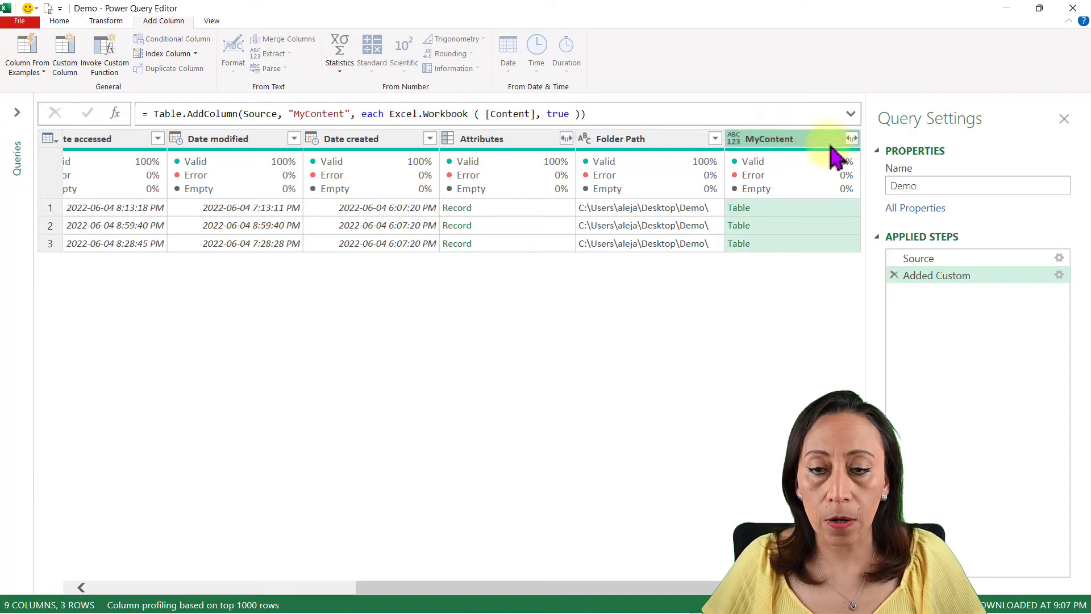
pyautogui.rightClick(764, 146)
pyautogui.click(701, 172)
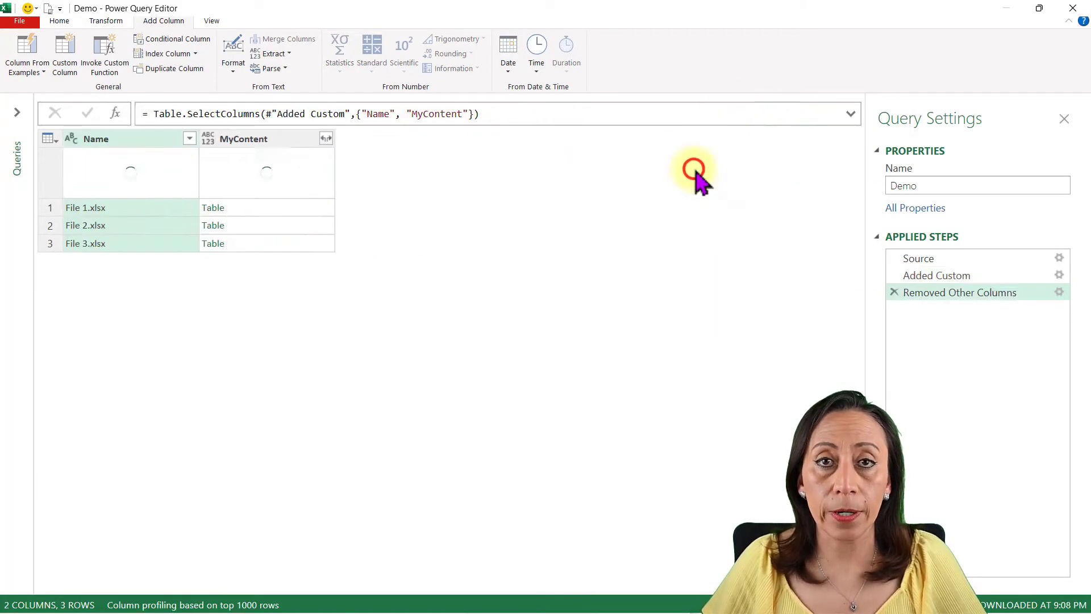
# Expand the MyContent column to only its Data field, without using the original column name as prefix
pyautogui.click(306, 142)
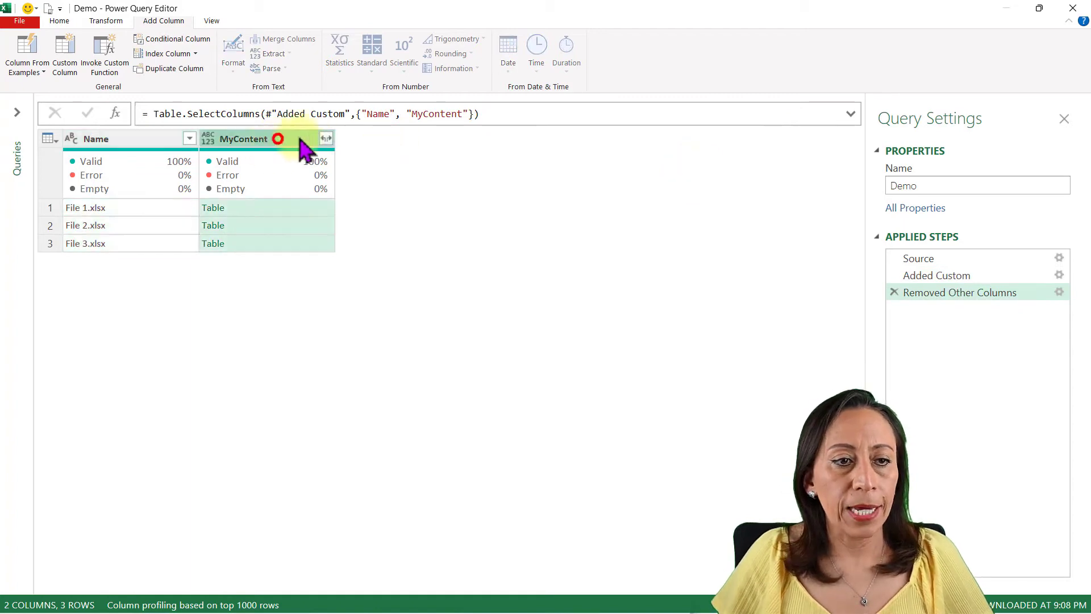
pyautogui.click(326, 138)
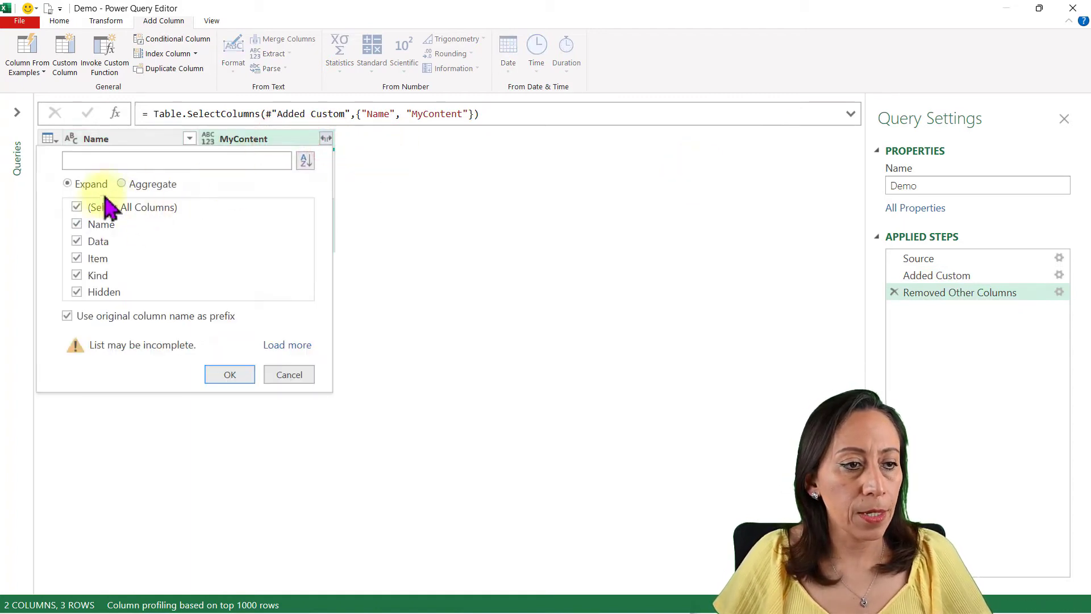
pyautogui.click(76, 209)
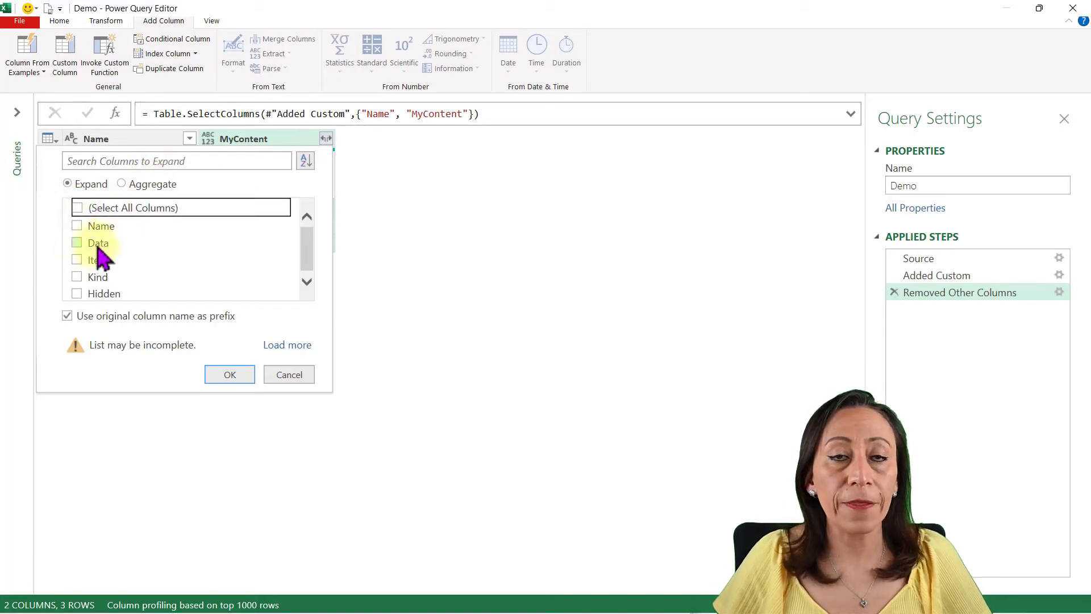
pyautogui.click(94, 243)
pyautogui.click(68, 317)
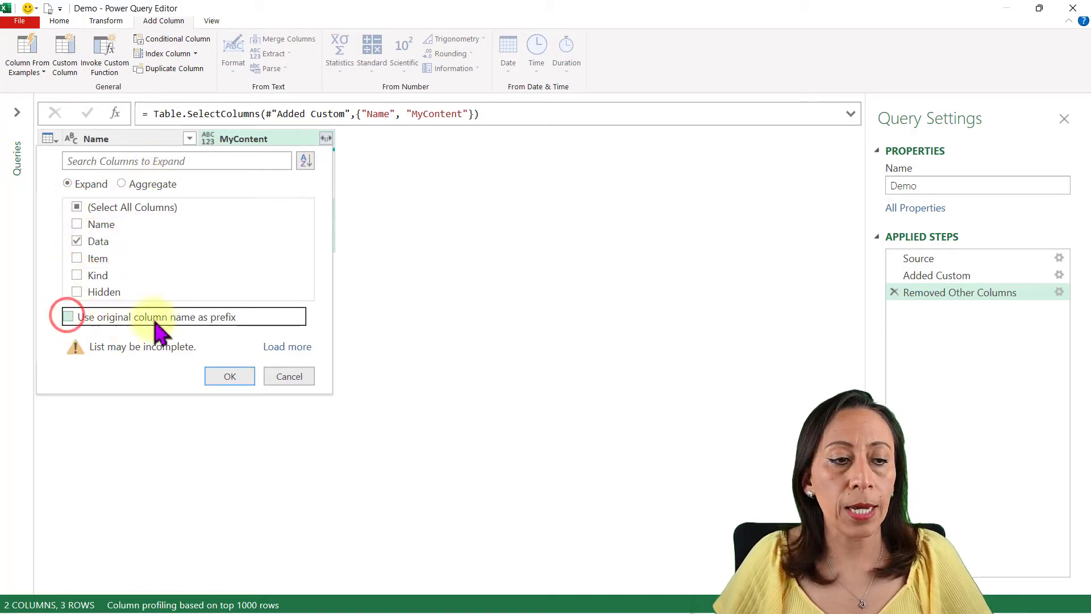
pyautogui.click(230, 377)
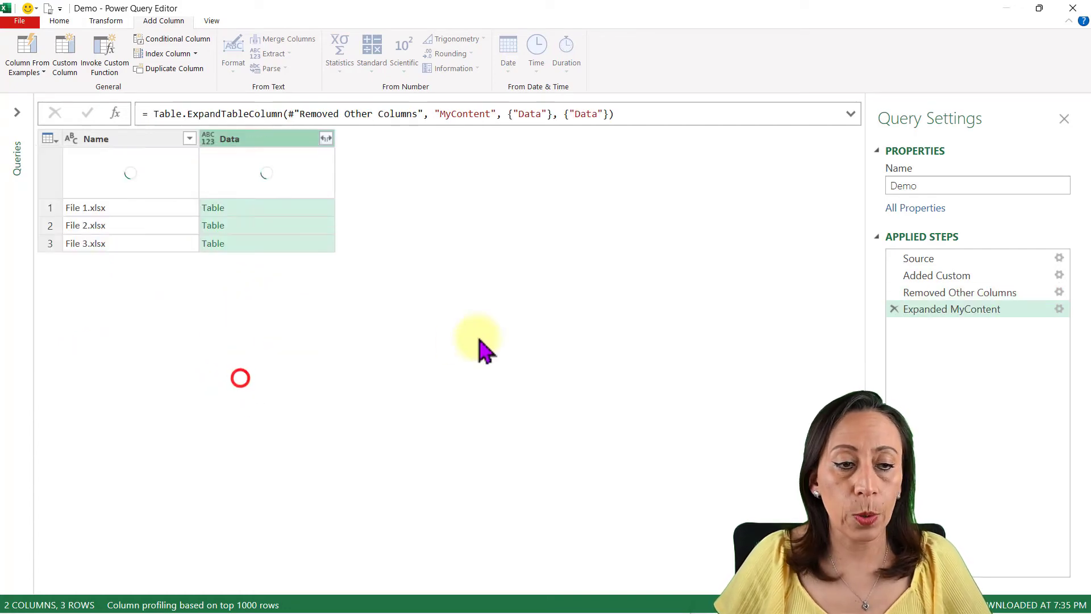
# Enlarge the preview area and examine the nested Data table of File 1, File 2 and File 3
pyautogui.click(318, 209)
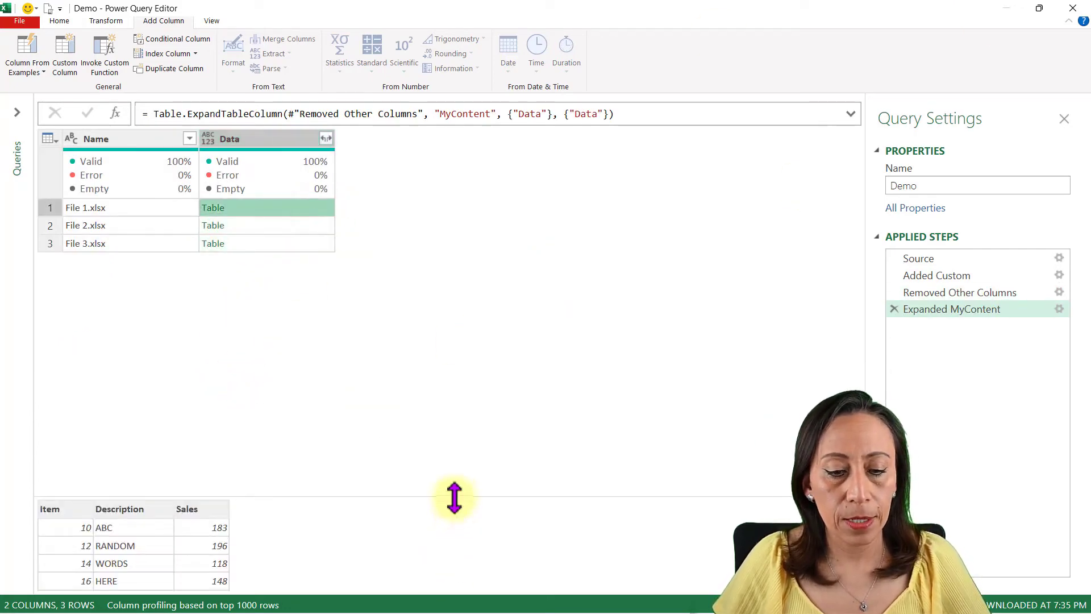
pyautogui.click(296, 212)
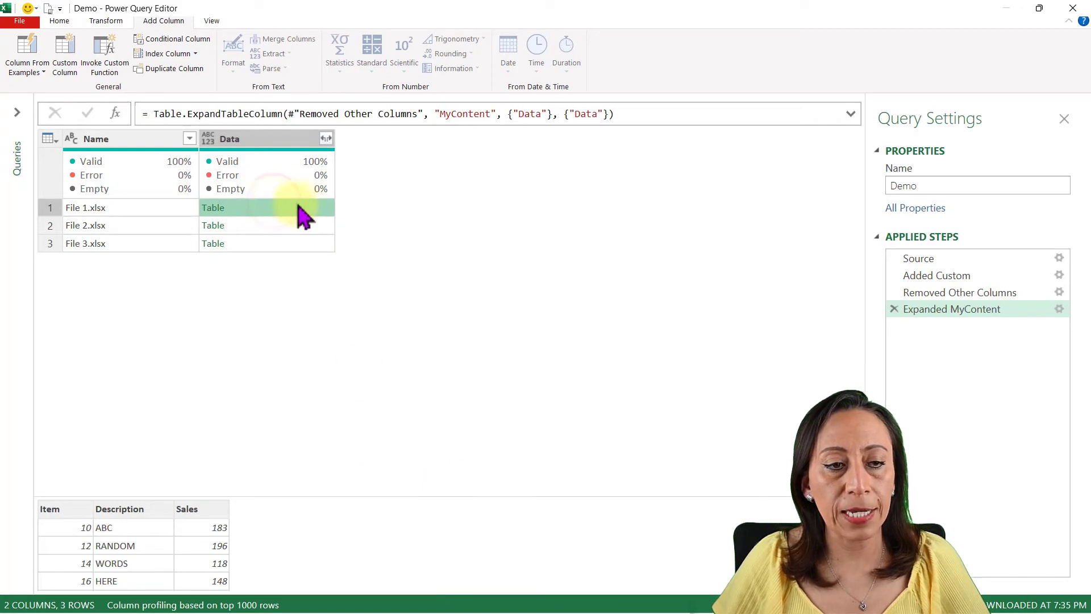
pyautogui.moveTo(446, 498); pyautogui.dragTo(504, 310)
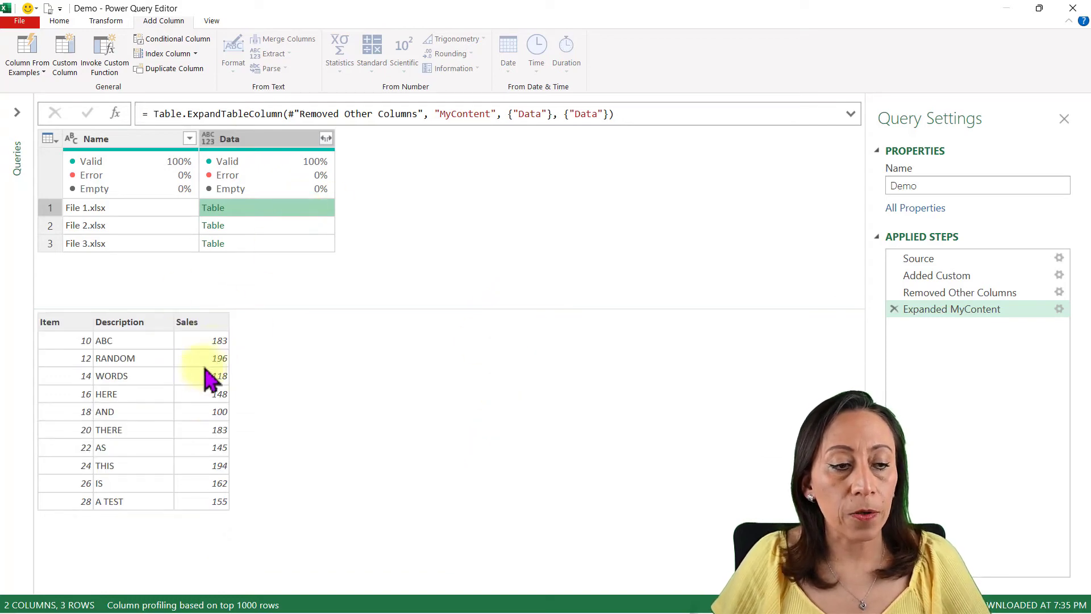
pyautogui.click(311, 225)
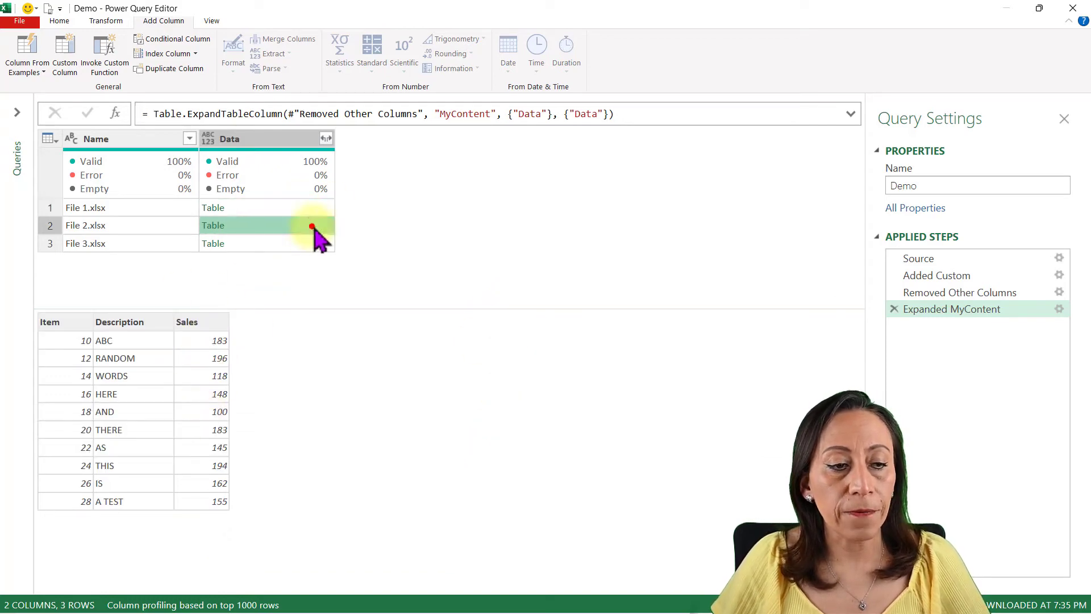
pyautogui.click(288, 244)
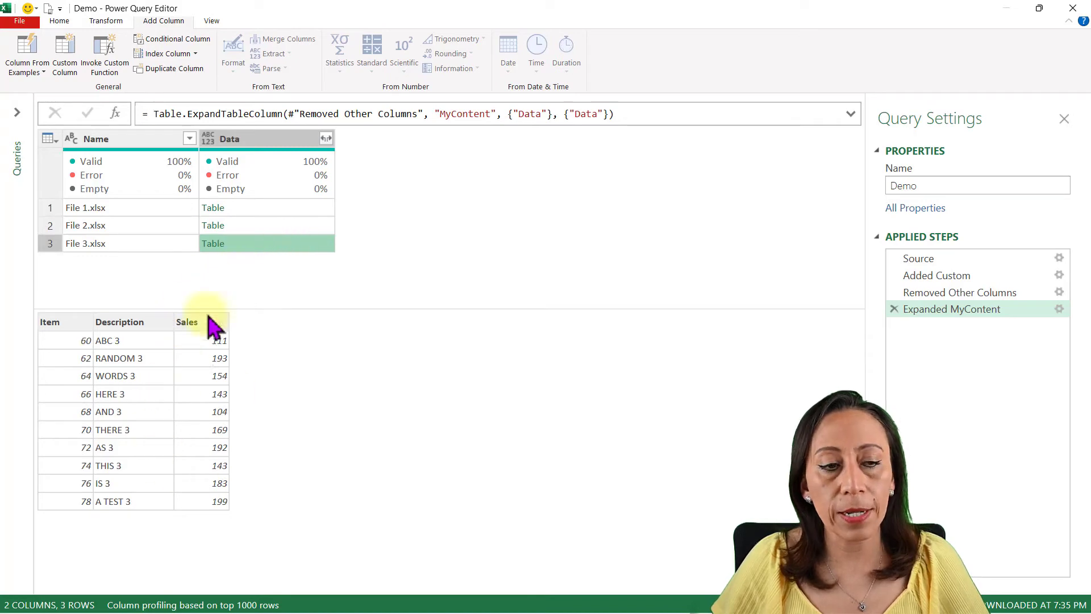
# Compare the Item column across the nested Data tables of File 1, File 2 and File 3
pyautogui.click(298, 208)
pyautogui.click(301, 225)
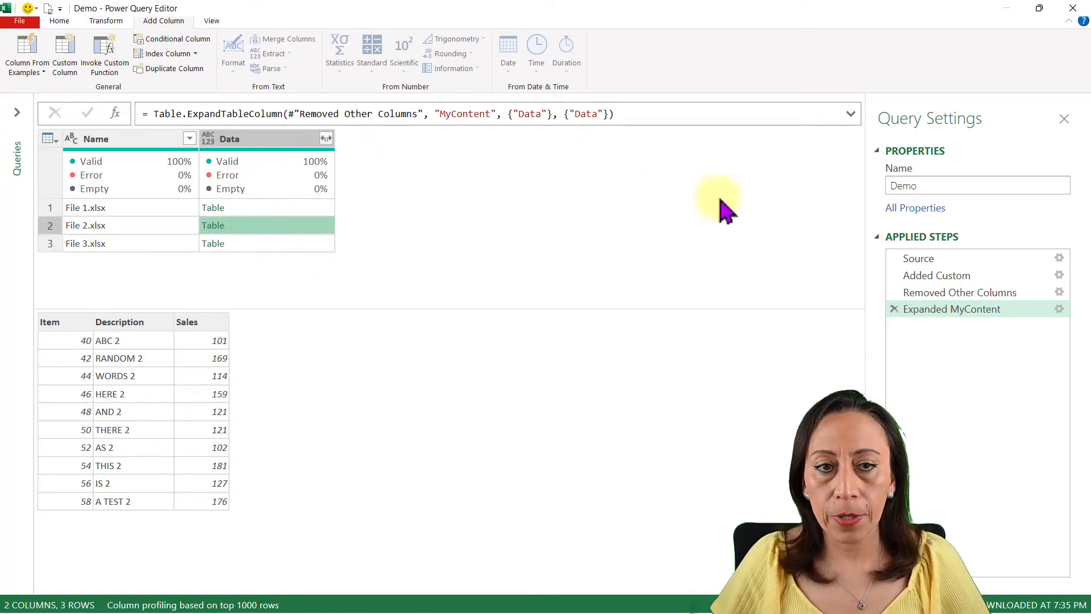
pyautogui.click(282, 204)
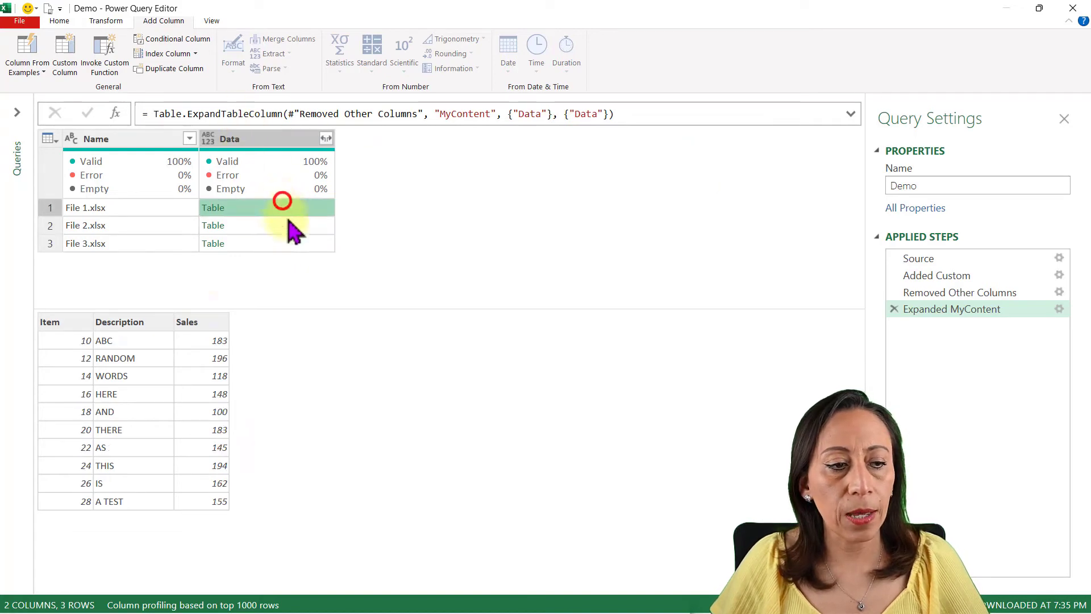
pyautogui.click(73, 323)
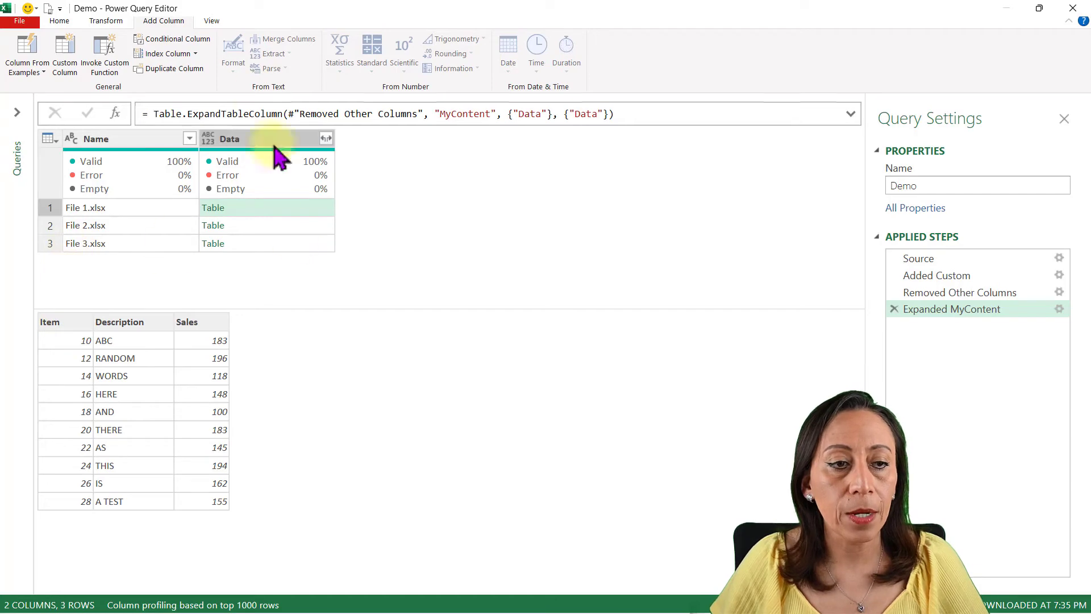
pyautogui.click(304, 226)
pyautogui.click(301, 242)
pyautogui.click(309, 225)
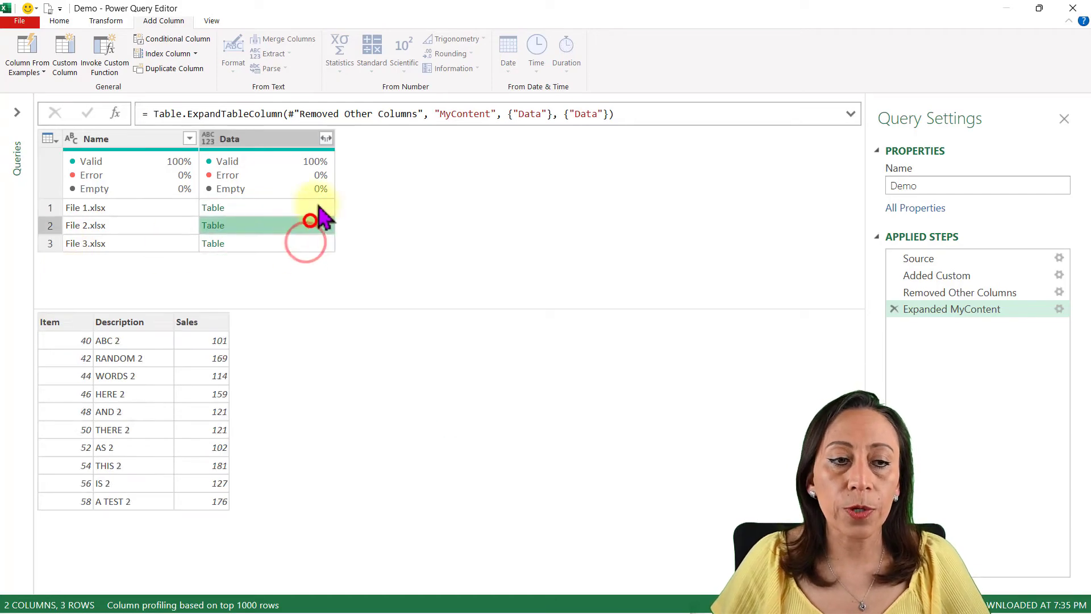
pyautogui.click(317, 204)
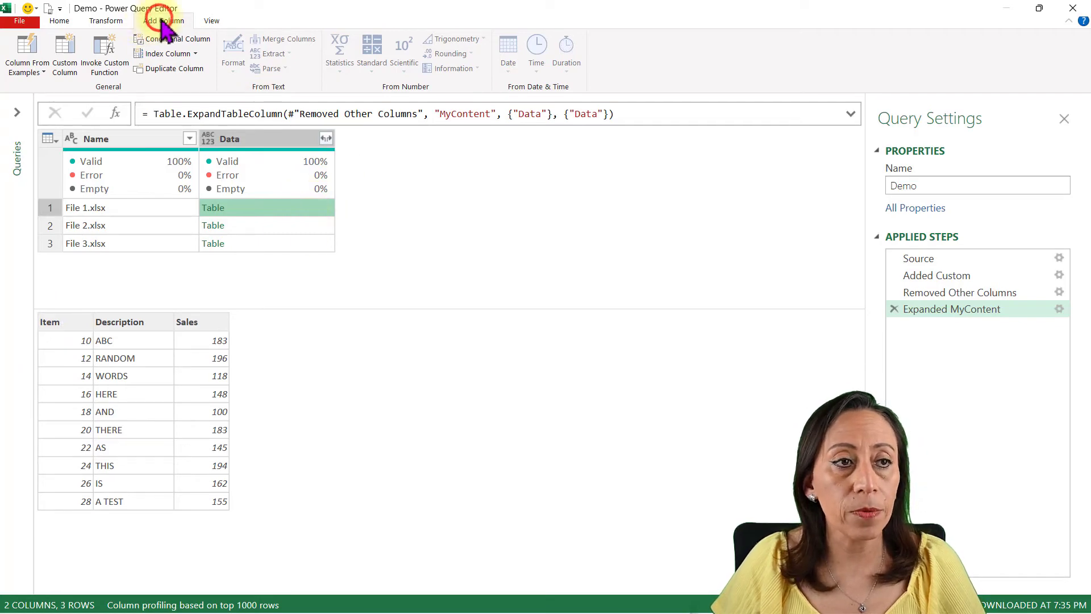
# Add a custom column named ItemsList with the formula [Data] [Item]
pyautogui.click(65, 52)
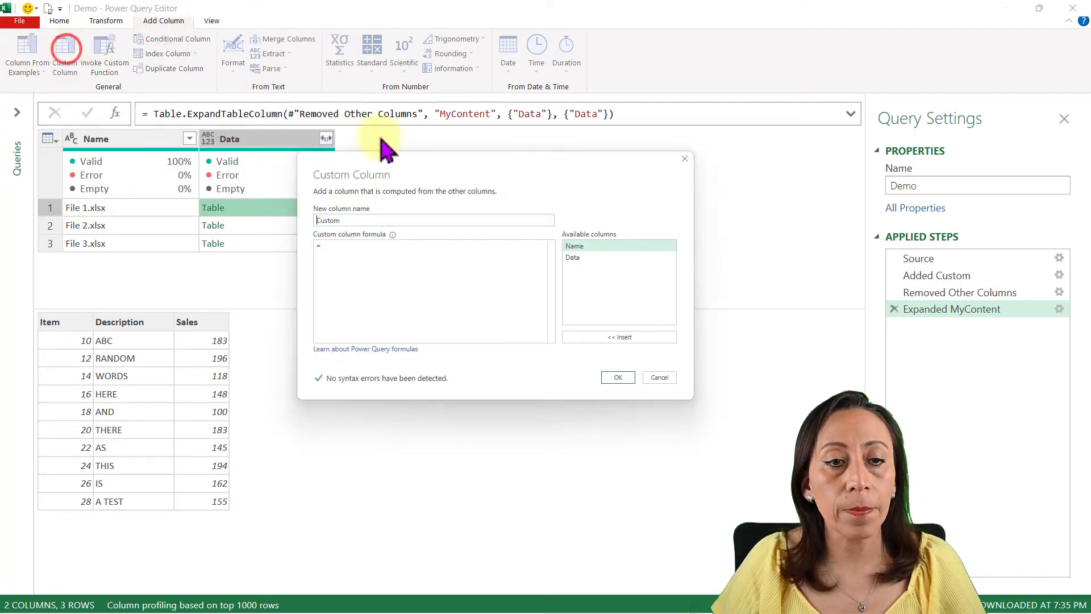
pyautogui.doubleClick(378, 220)
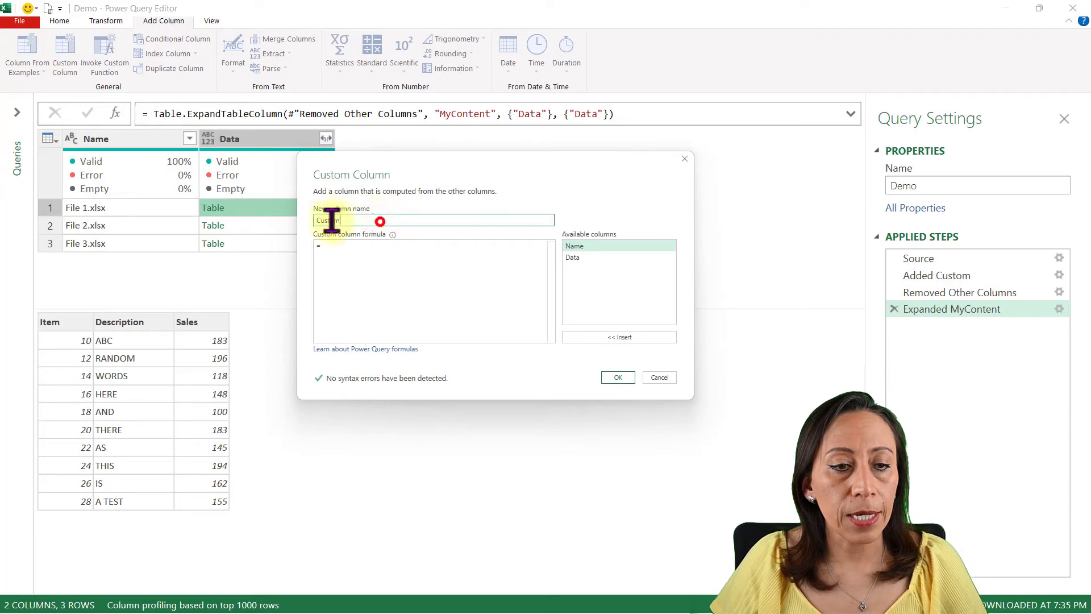
pyautogui.press('BackSpace')
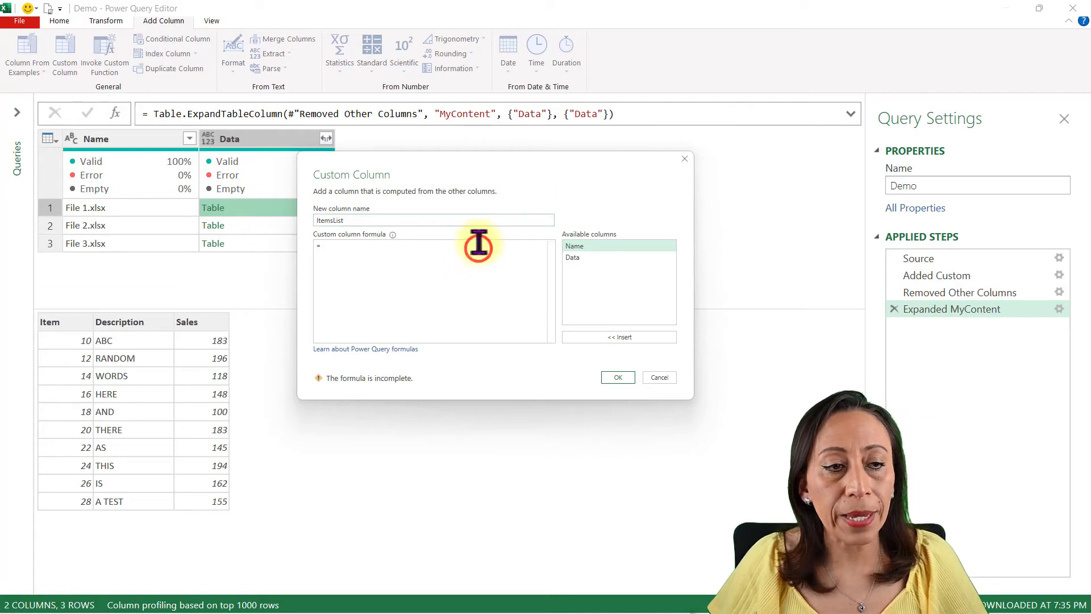
pyautogui.click(581, 257)
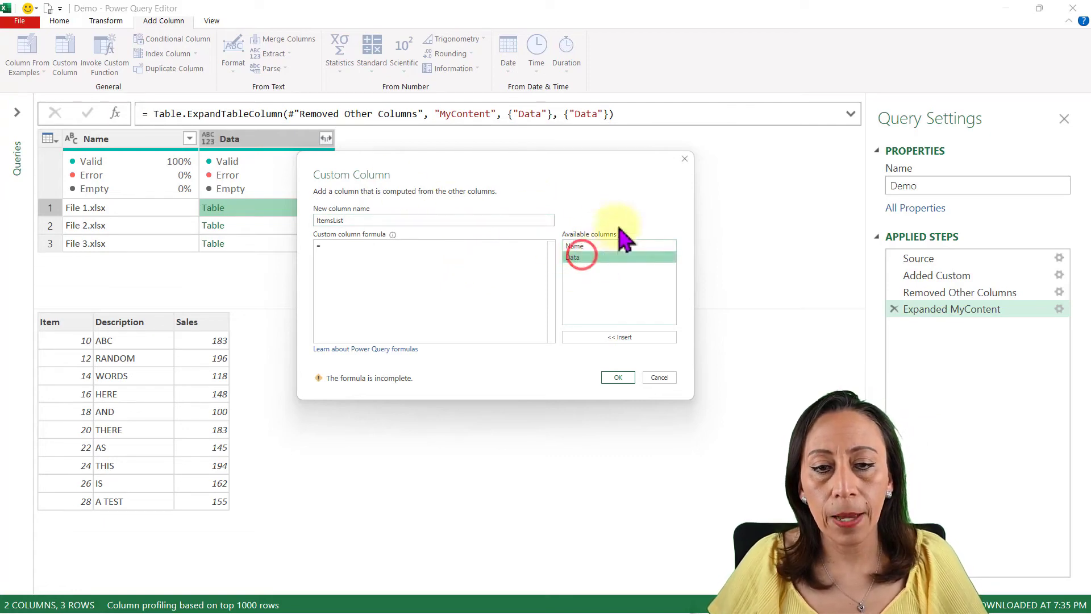
pyautogui.doubleClick(603, 260)
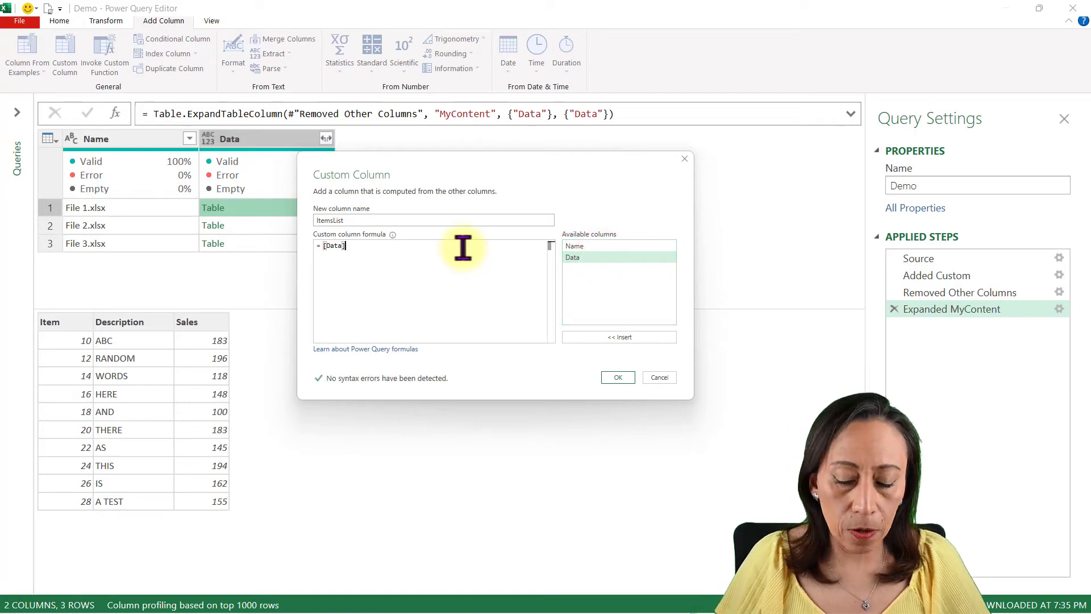
pyautogui.write('[')
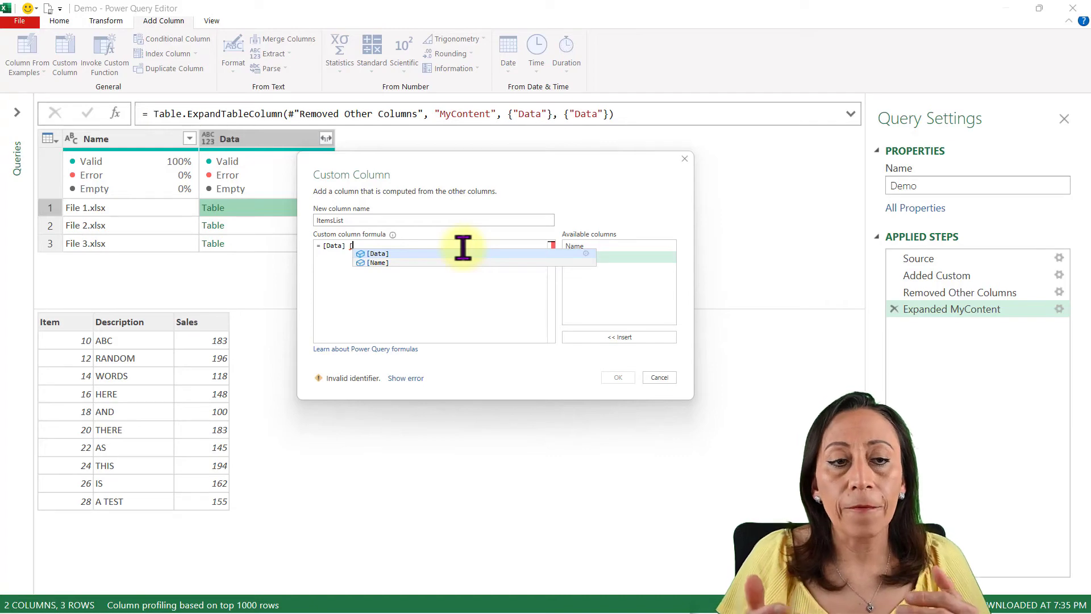
pyautogui.write('Ite')
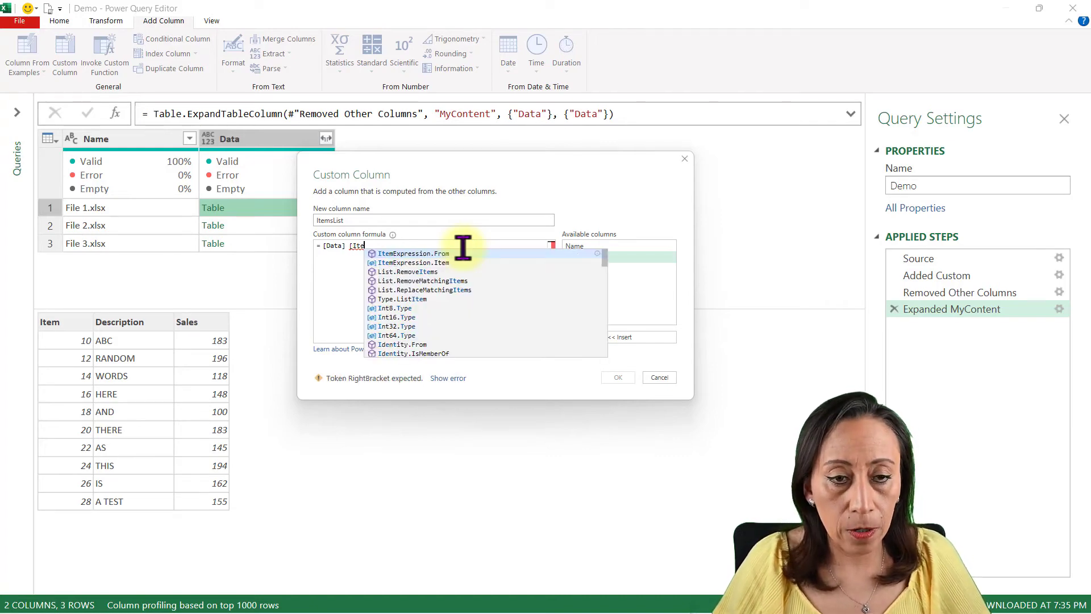
pyautogui.write('m]')
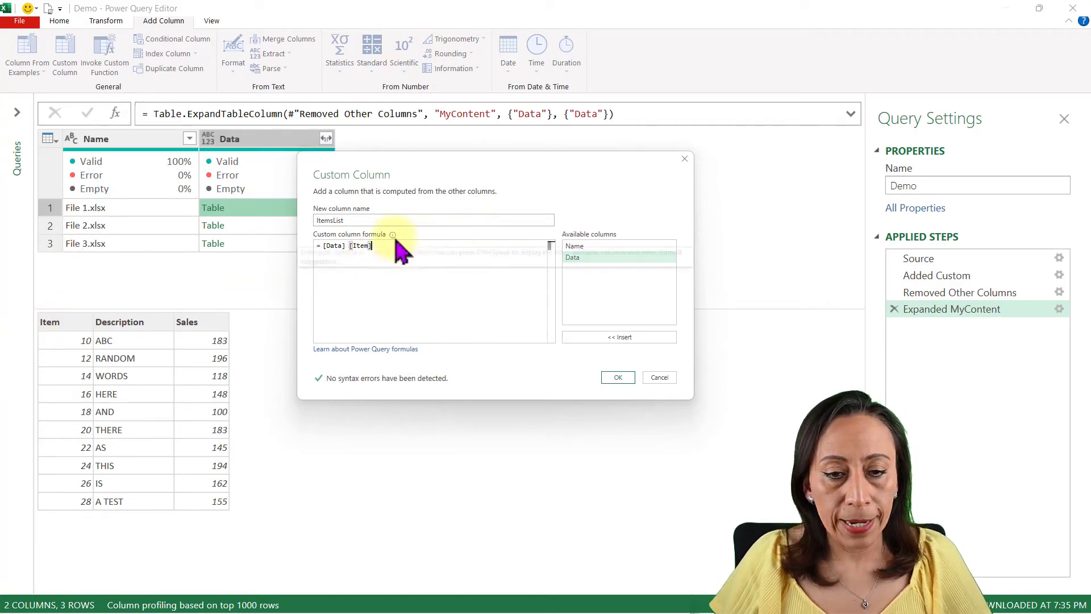
pyautogui.click(617, 376)
# Preview the nested list in the ItemsList column for each of the three files
pyautogui.click(456, 206)
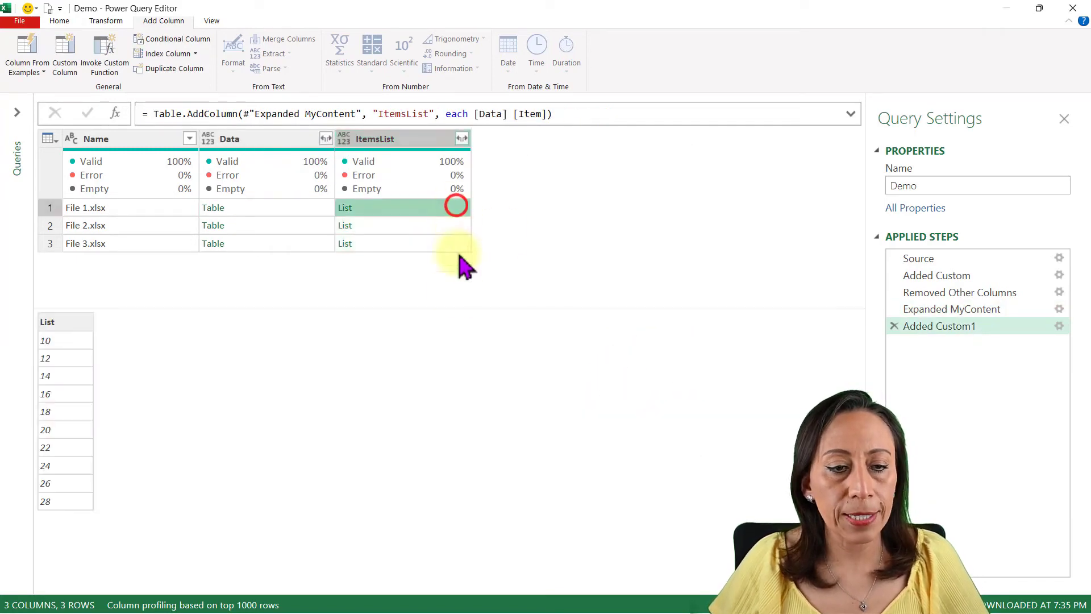
pyautogui.click(447, 225)
pyautogui.click(452, 241)
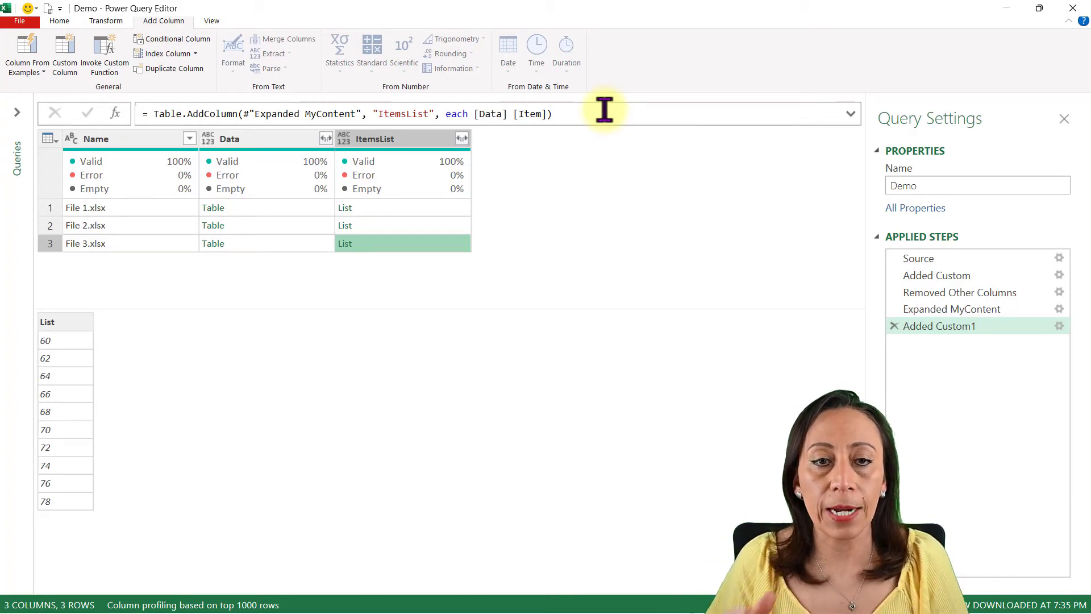
# Rename the Data column as OriginalTbl
pyautogui.doubleClick(265, 141)
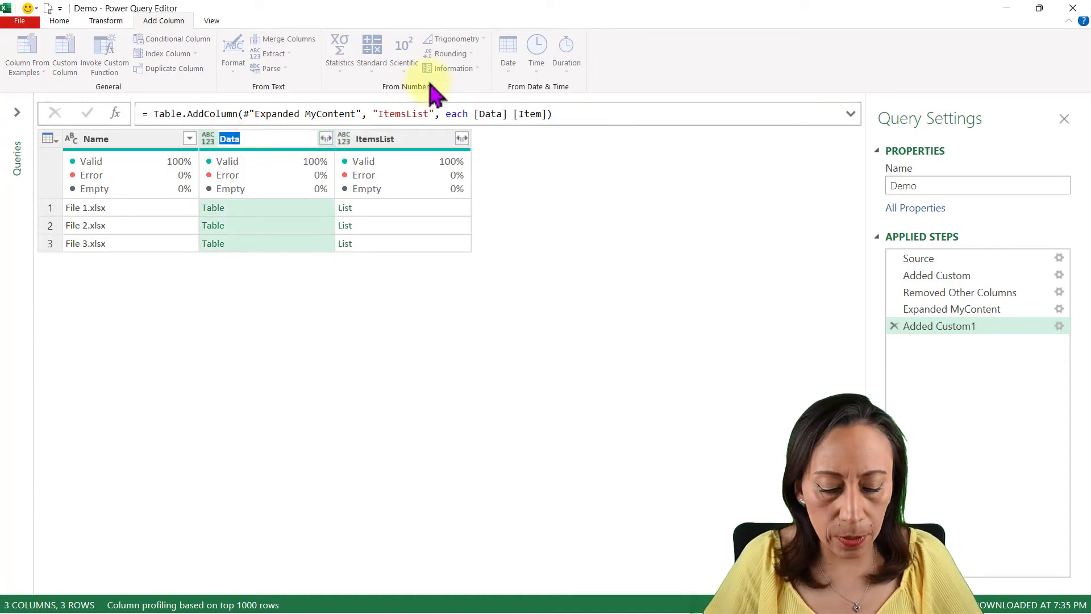
pyautogui.write('Or')
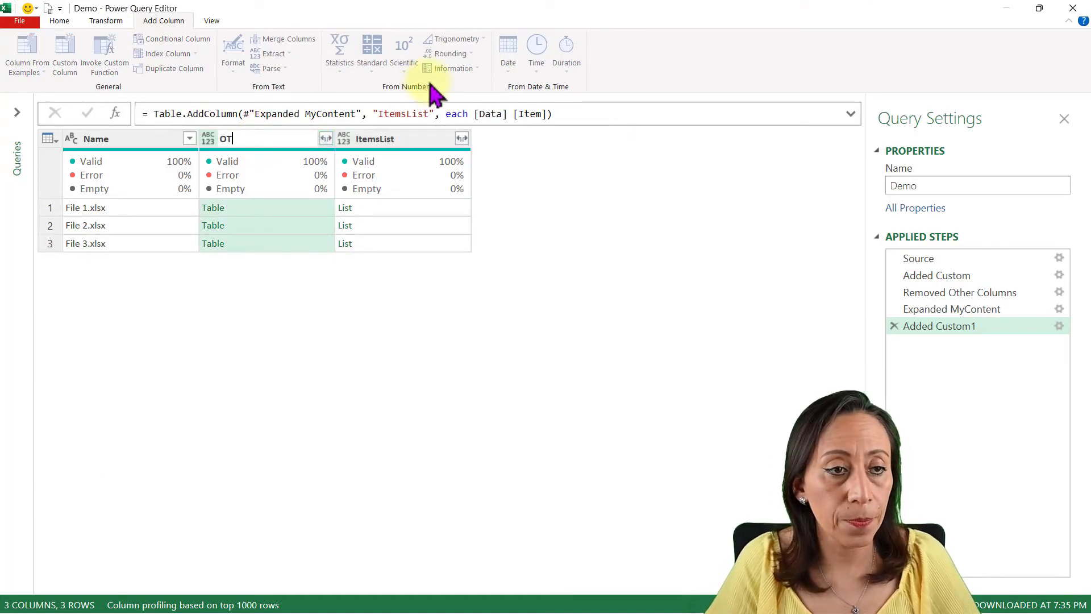
pyautogui.write('iginalTbl')
pyautogui.press('Return')
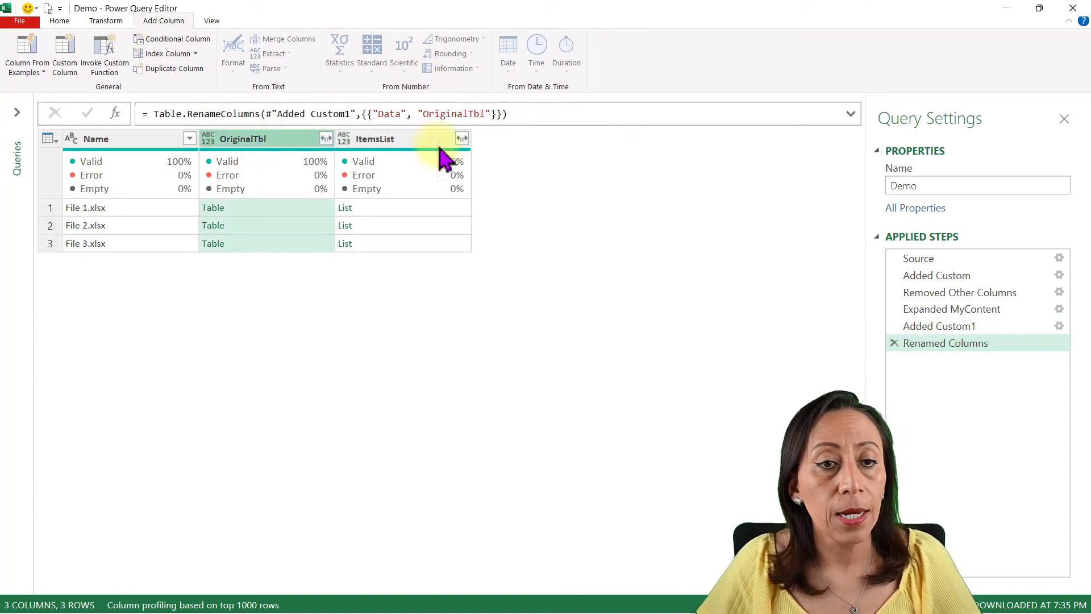
# Begin a new custom column in the Demo query and name it WithinRange
pyautogui.click(157, 20)
pyautogui.click(65, 59)
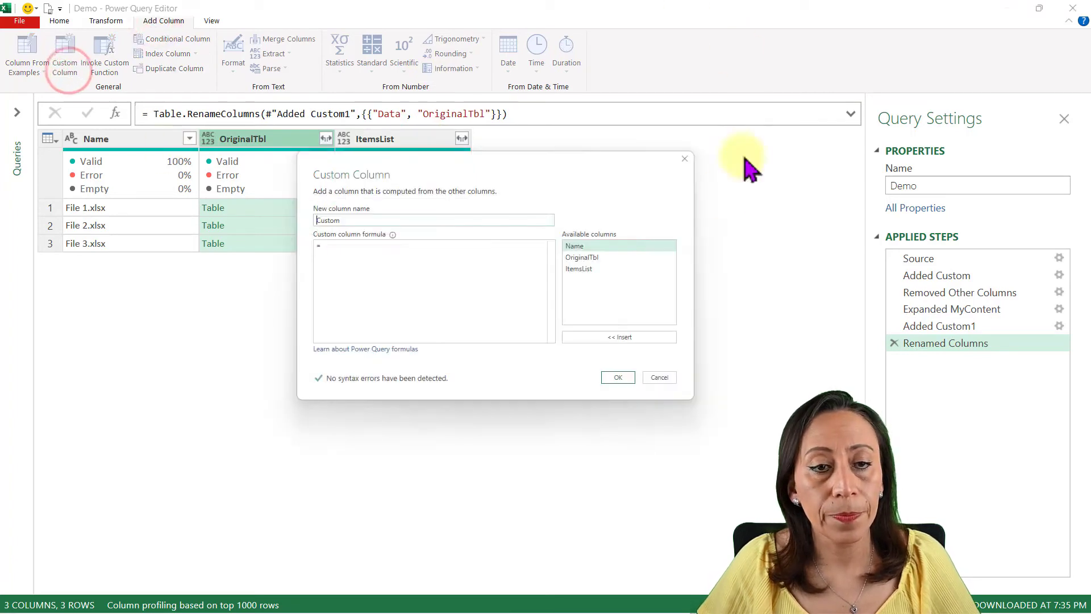
pyautogui.write('M')
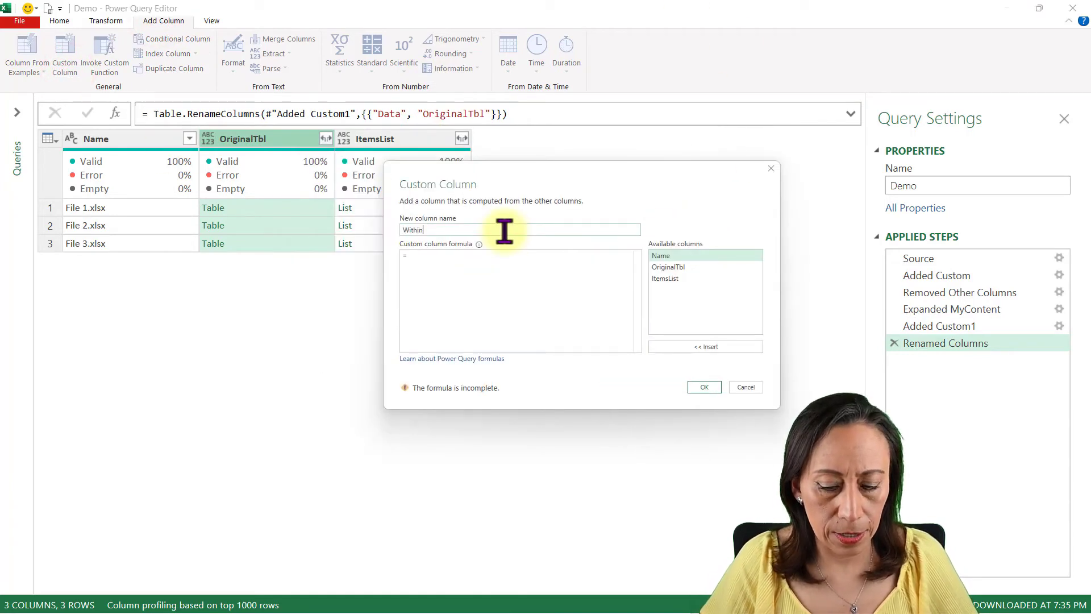
pyautogui.write('ithinRange')
# Give the WithinRange column the formula List.Select ( [ItemsList], each _ >= 24 and _ <= 60 ) and create it
pyautogui.click(401, 263)
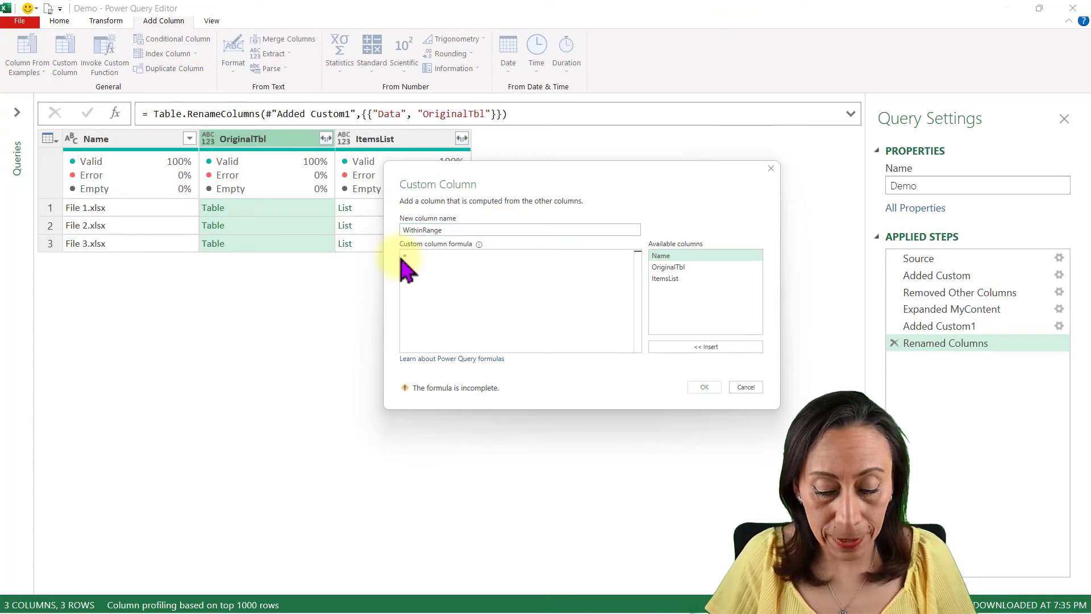
pyautogui.write('List')
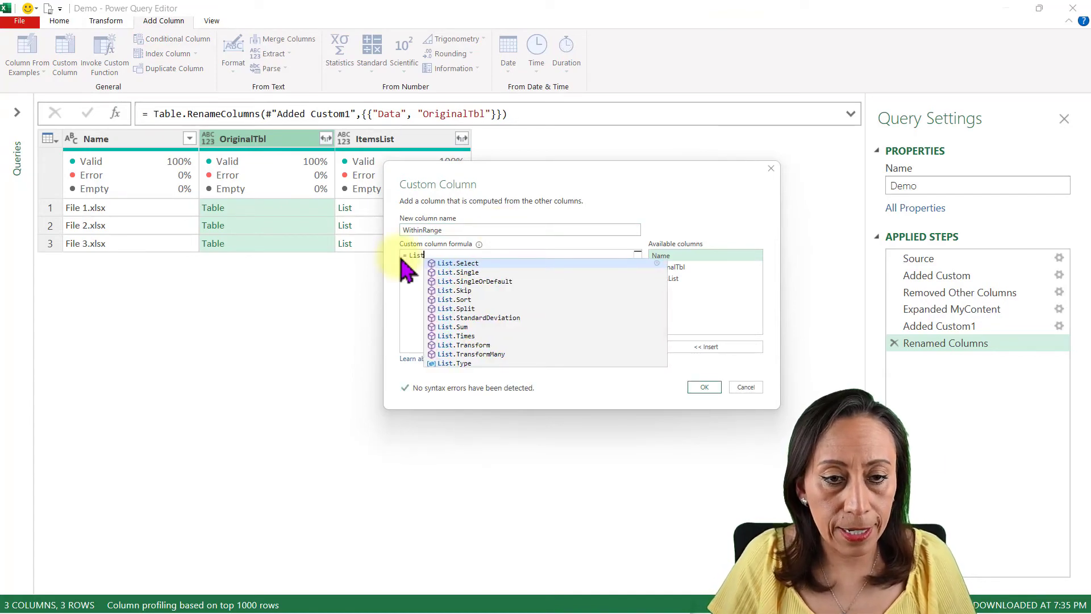
pyautogui.press('Tab')
pyautogui.write('(')
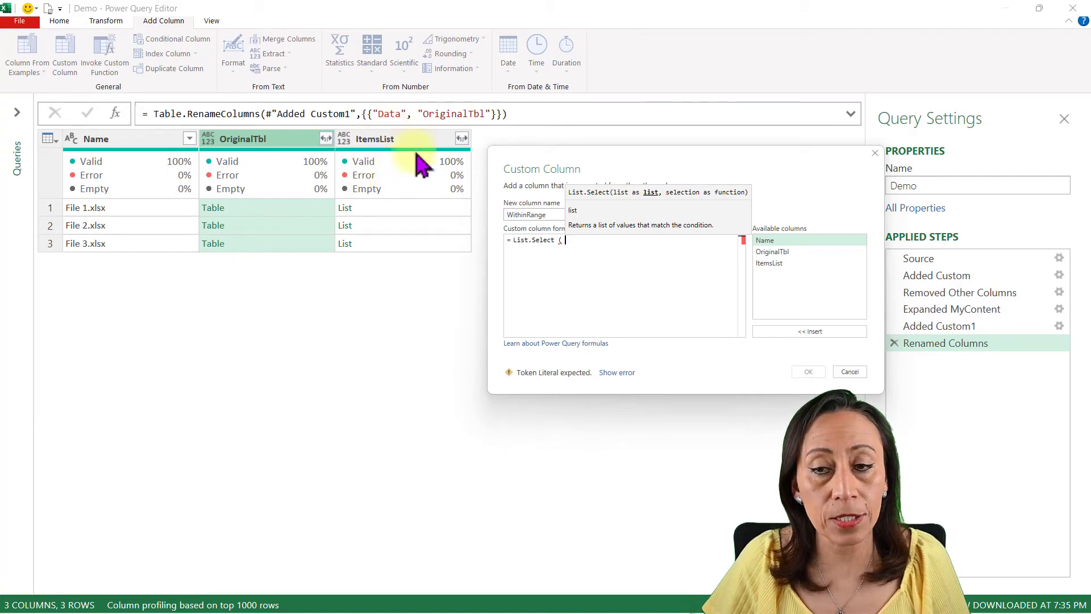
pyautogui.click(771, 263)
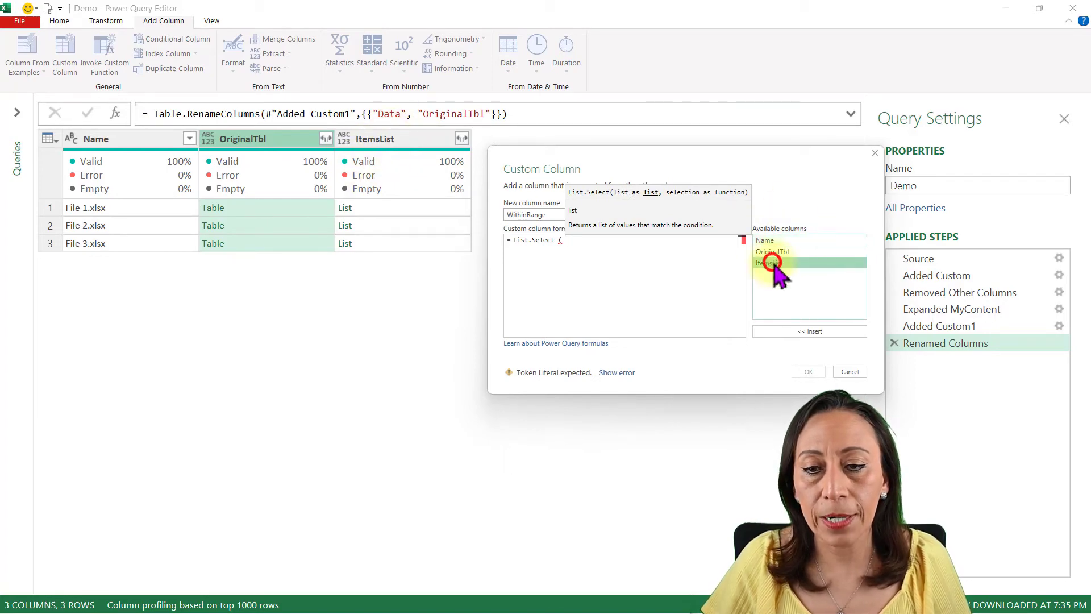
pyautogui.doubleClick(775, 266)
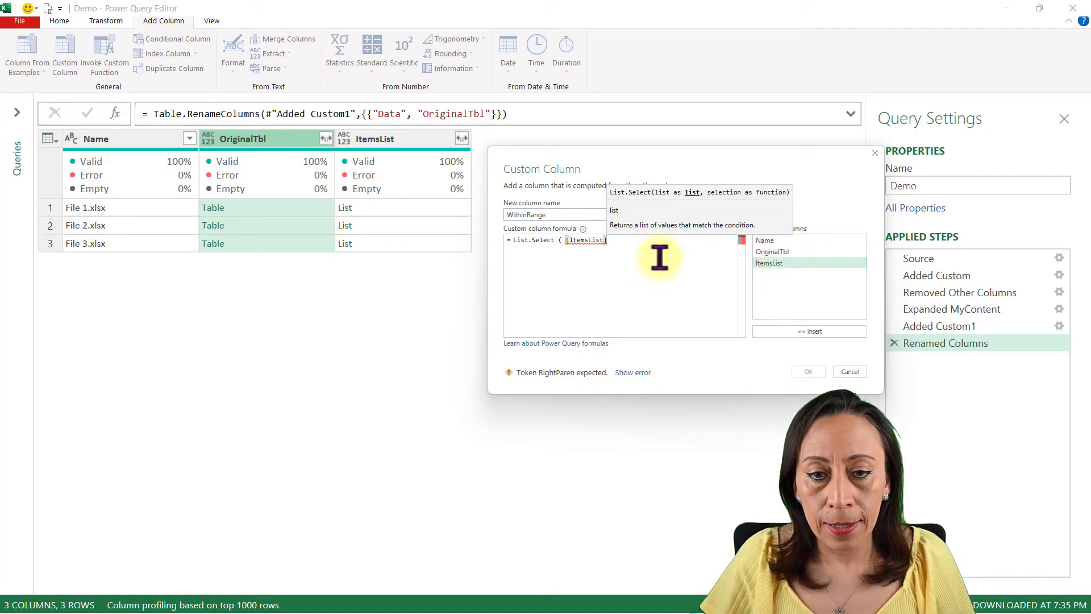
pyautogui.write(',')
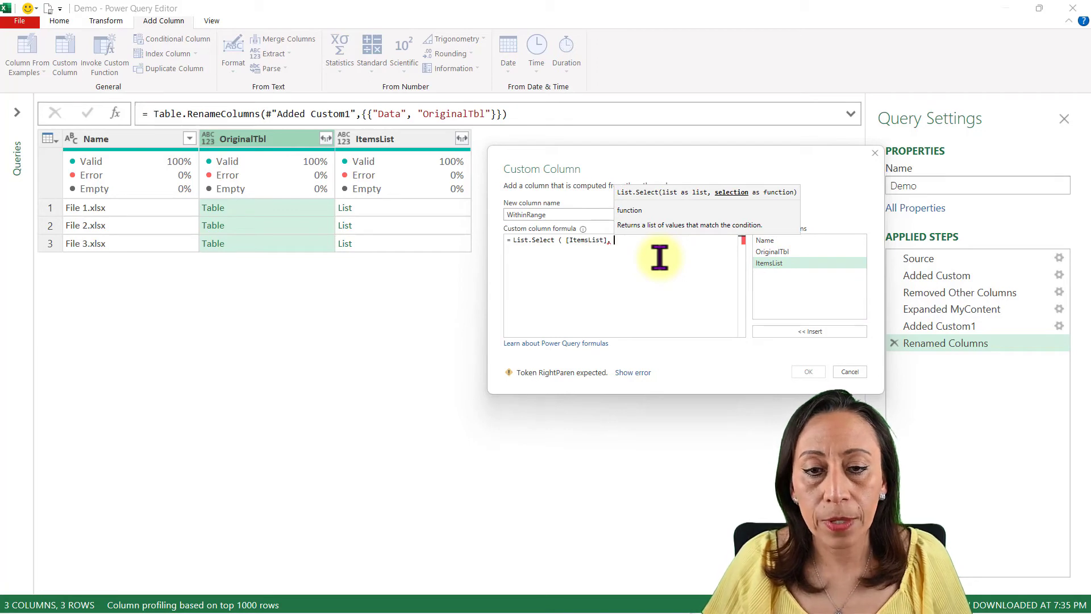
pyautogui.write(' each _ >= 24')
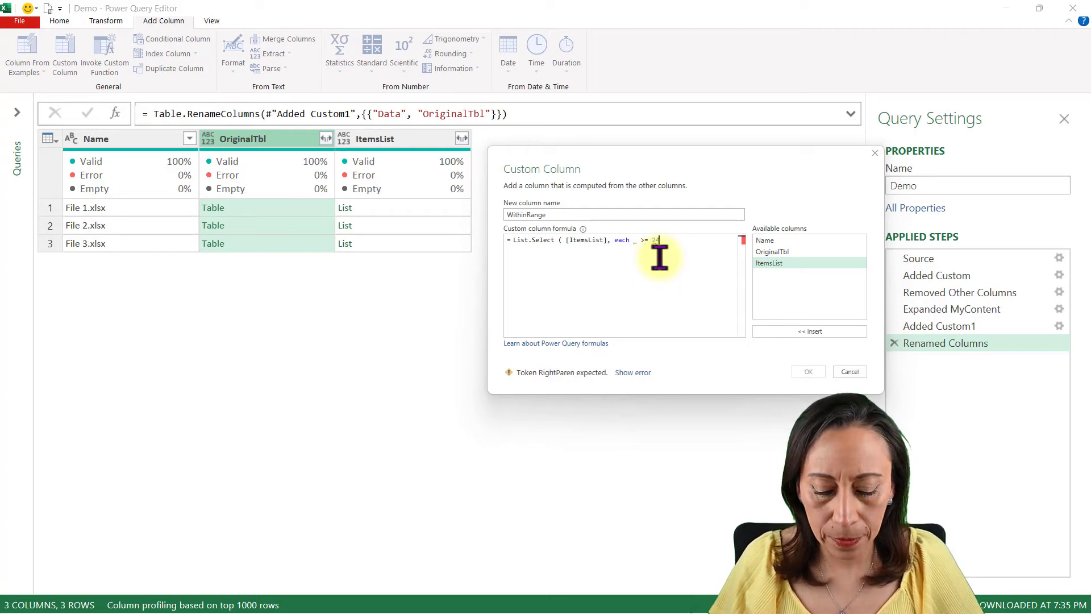
pyautogui.write('and _ <= 60')
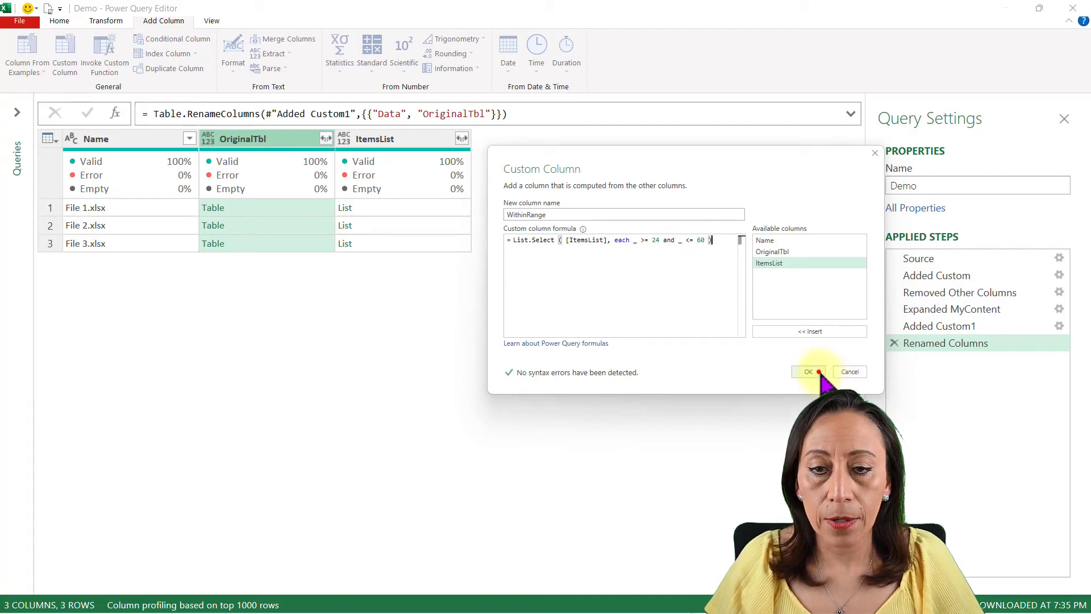
pyautogui.click(818, 372)
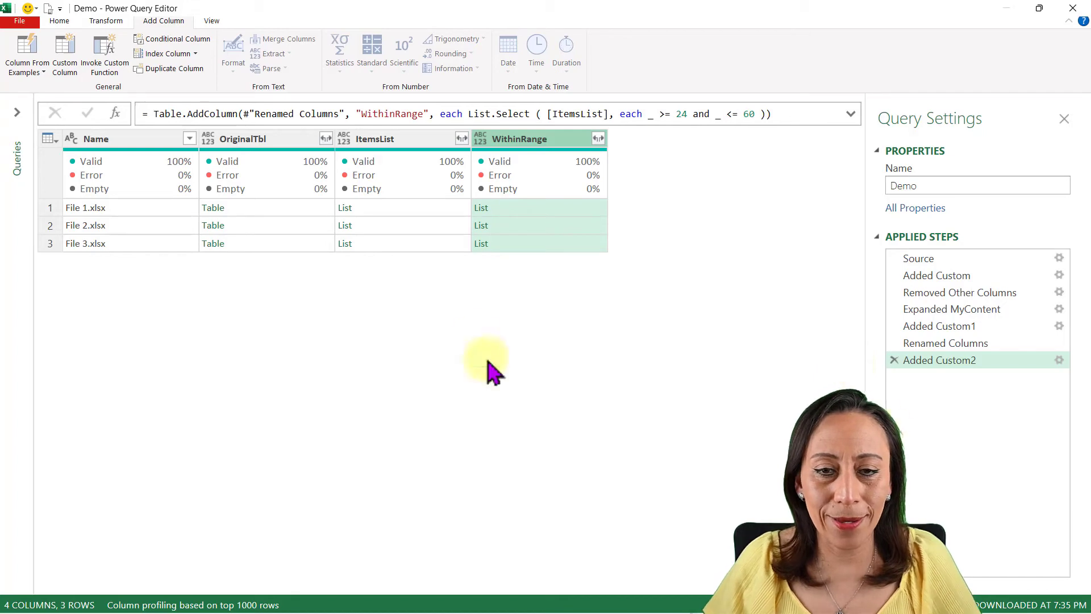
# Preview the WithinRange list of each of the three files and review the selection condition in the column's formula
pyautogui.click(577, 207)
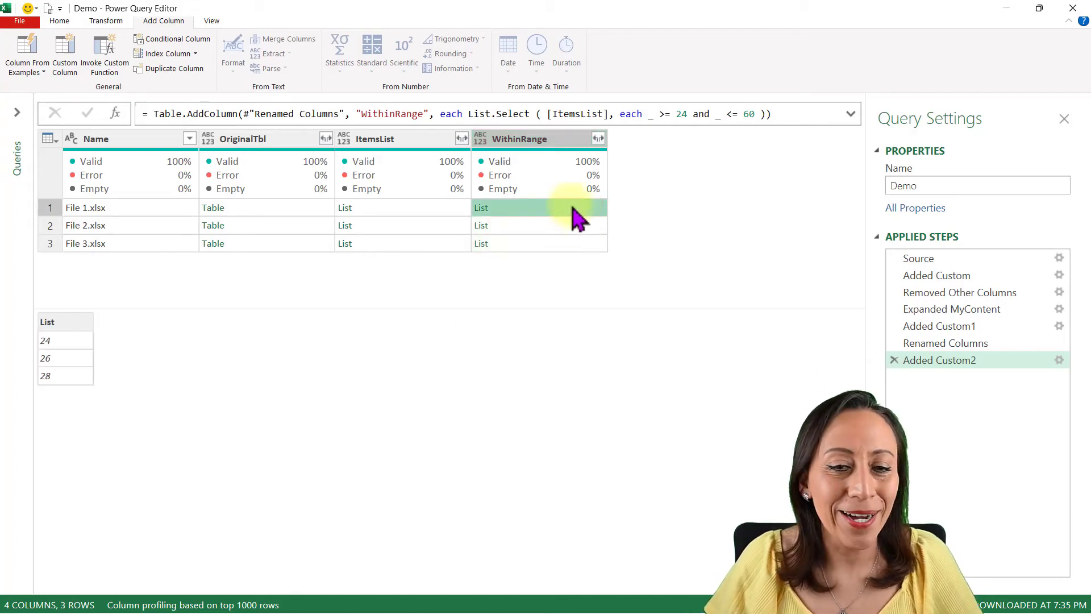
pyautogui.click(583, 225)
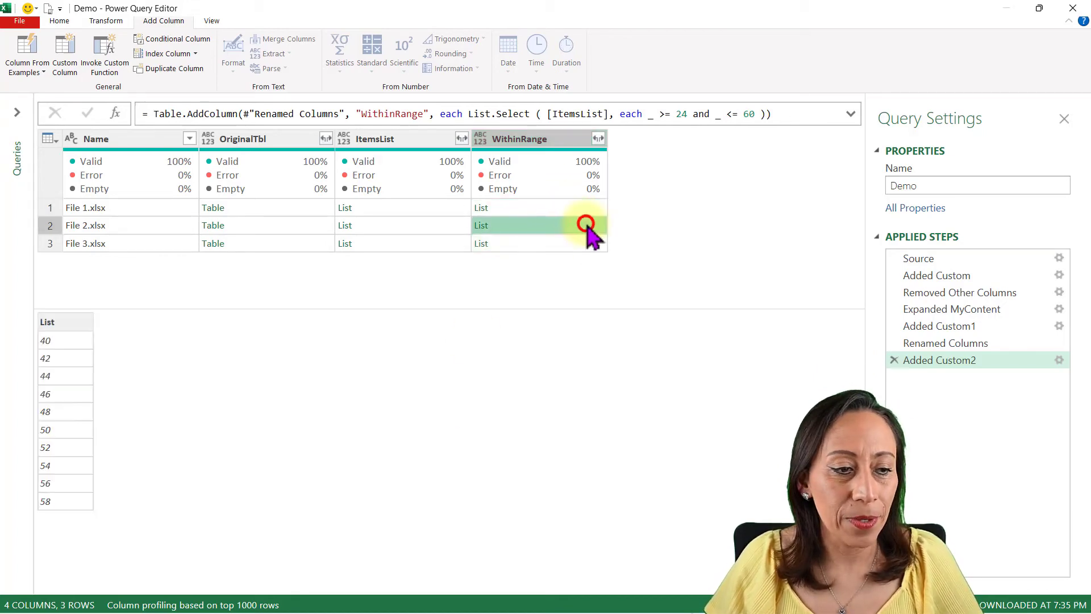
pyautogui.click(574, 208)
pyautogui.click(578, 225)
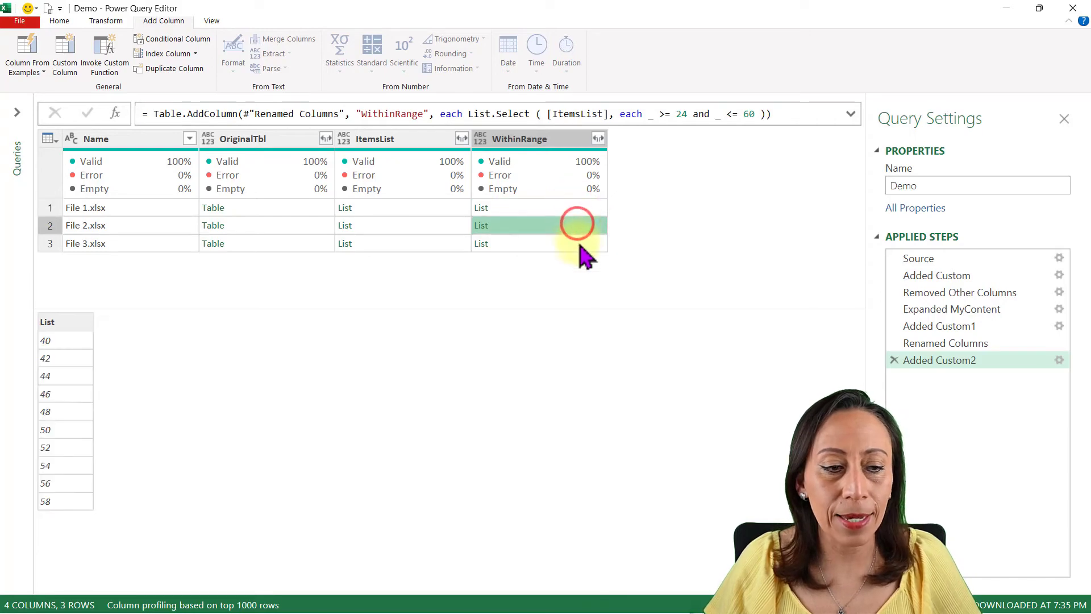
pyautogui.click(578, 243)
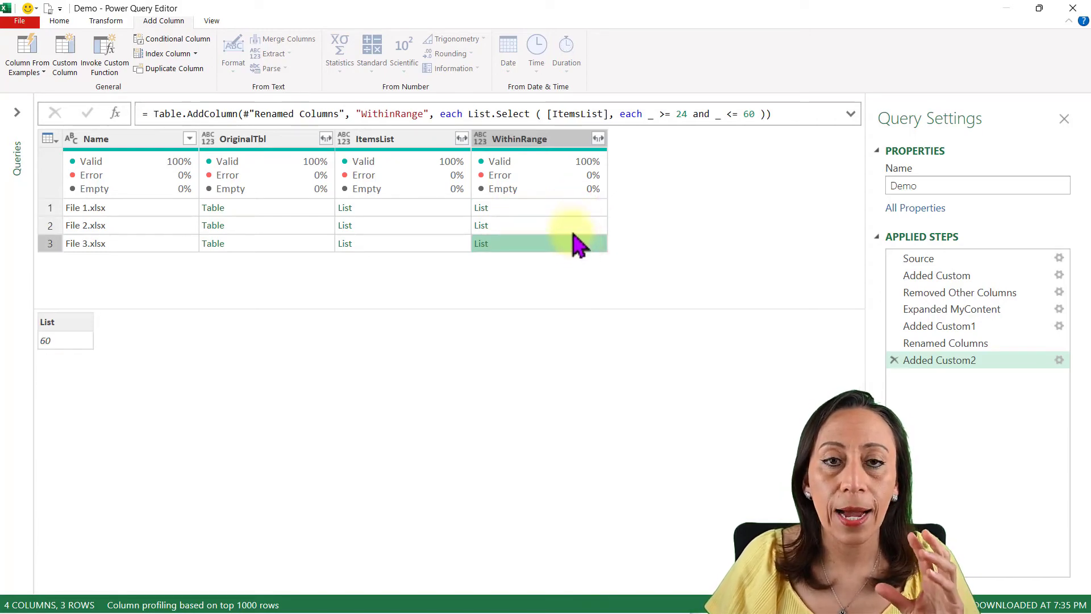
pyautogui.click(575, 225)
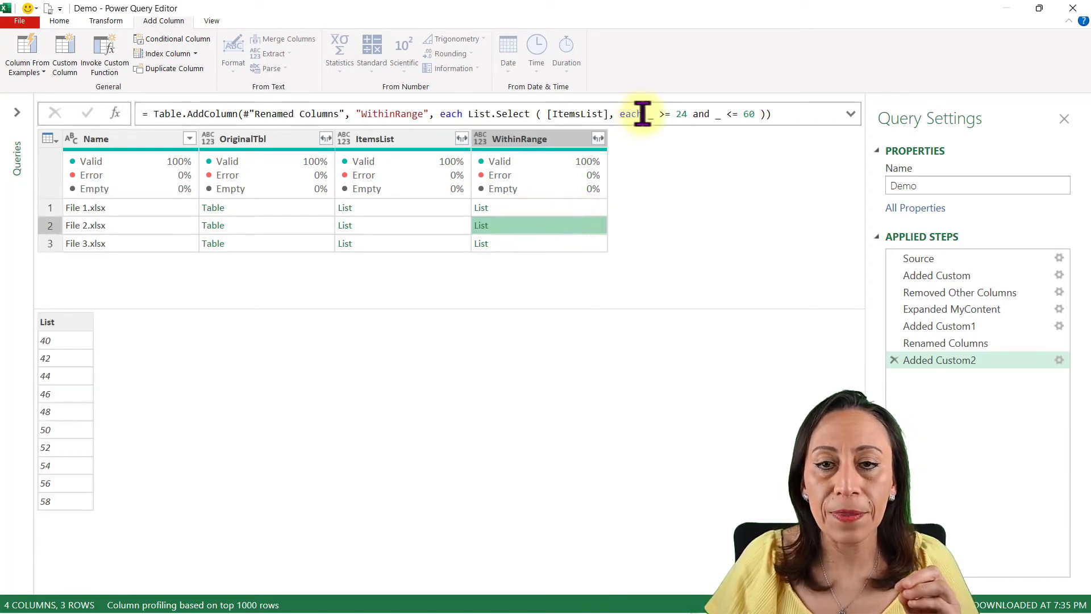
pyautogui.moveTo(644, 113); pyautogui.dragTo(758, 111)
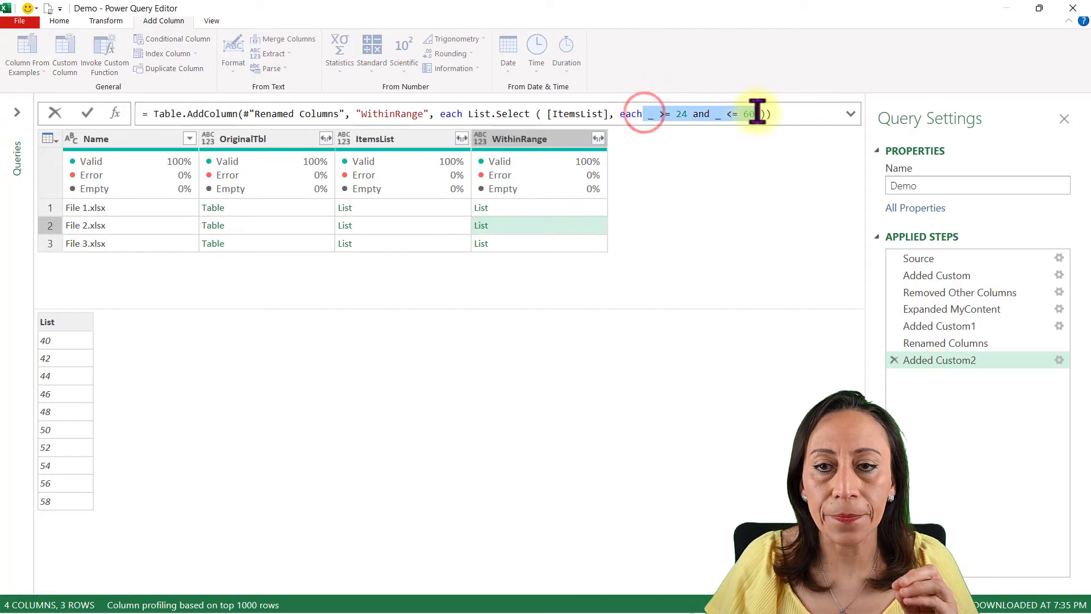
# Leave the formula and check the WithinRange lists of File 1.xlsx, File 2.xlsx and File 3.xlsx again
pyautogui.click(539, 224)
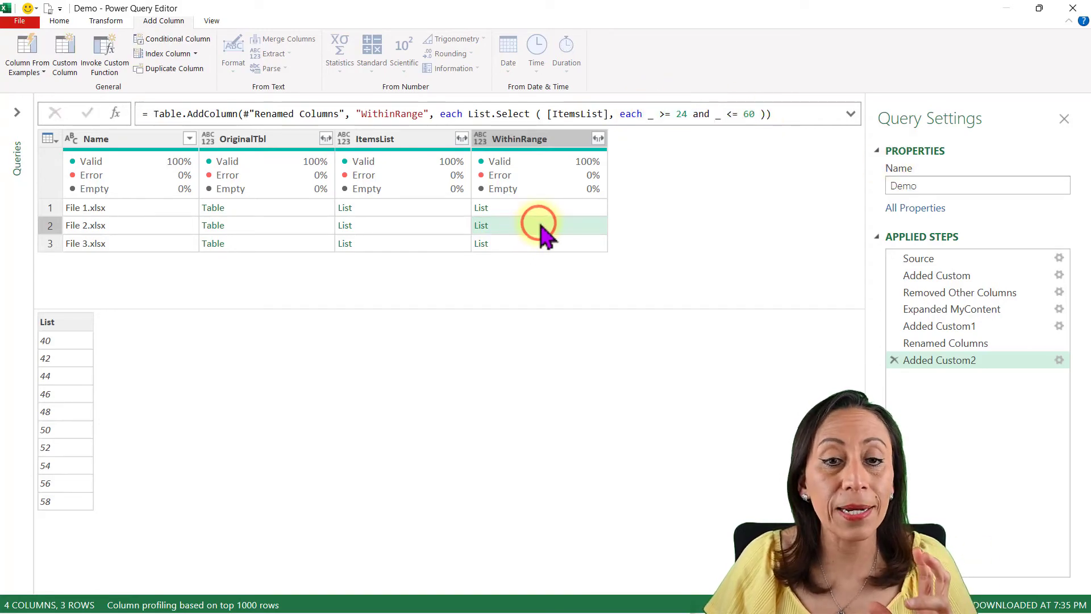
pyautogui.click(557, 242)
pyautogui.click(565, 207)
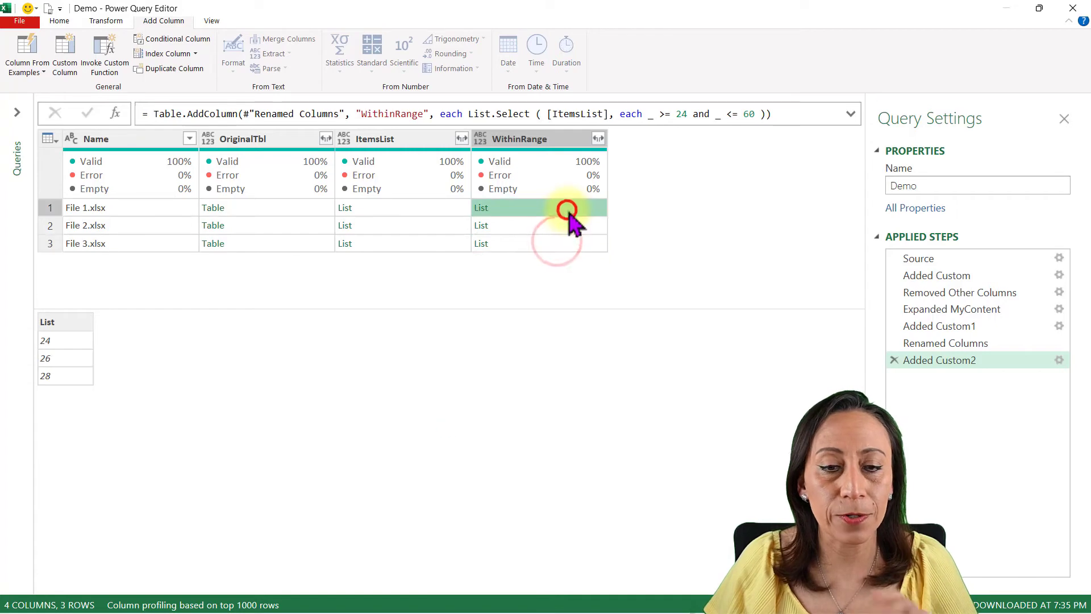
pyautogui.click(568, 224)
pyautogui.click(585, 209)
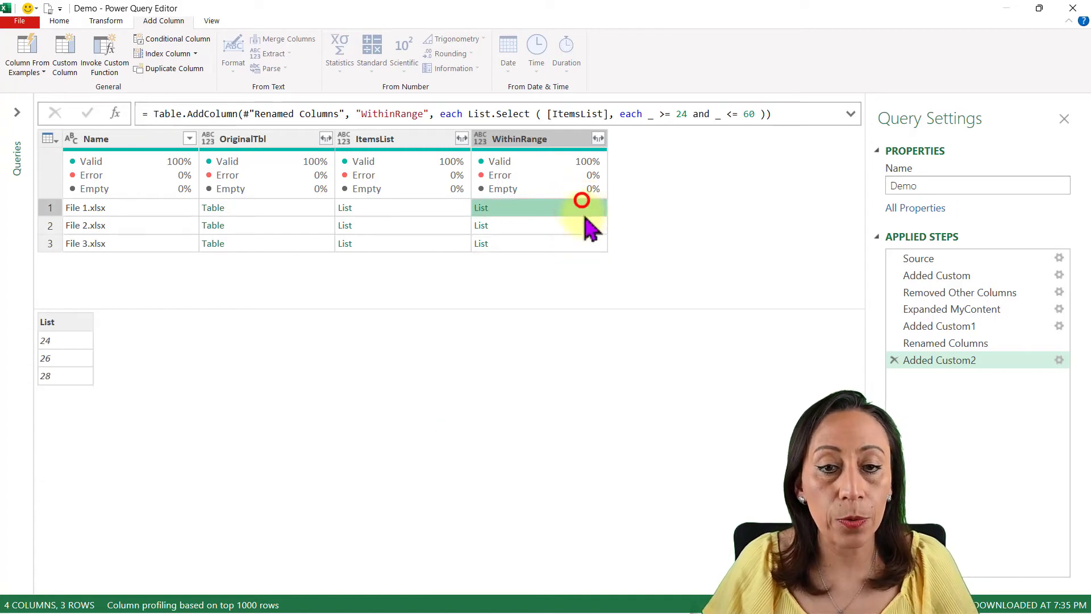
pyautogui.click(584, 226)
pyautogui.click(585, 243)
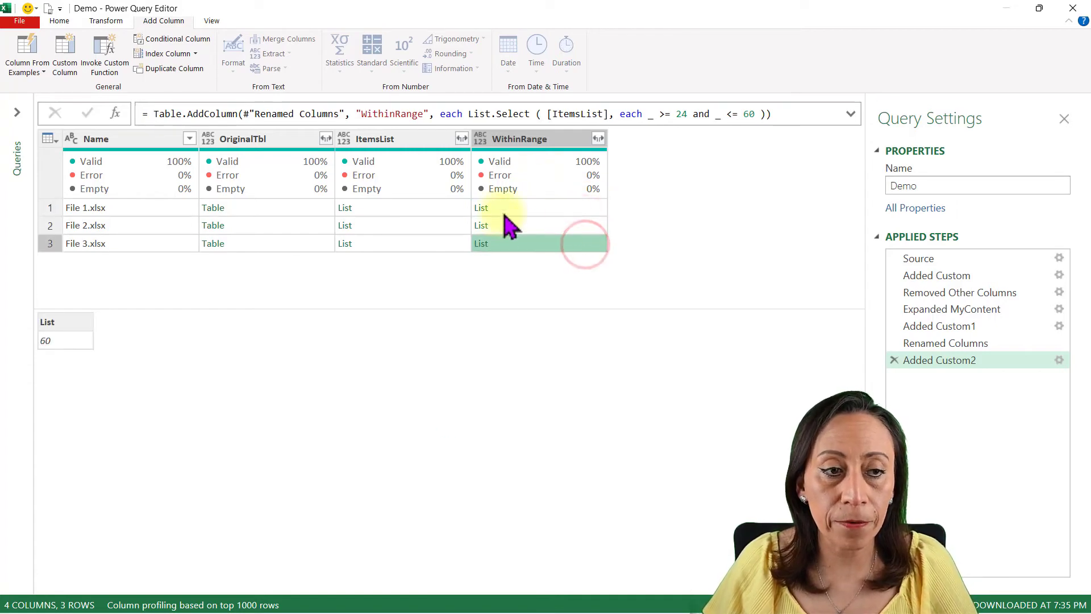
# Preview each file's OriginalTbl table and compare it with the file's WithinRange list
pyautogui.click(315, 208)
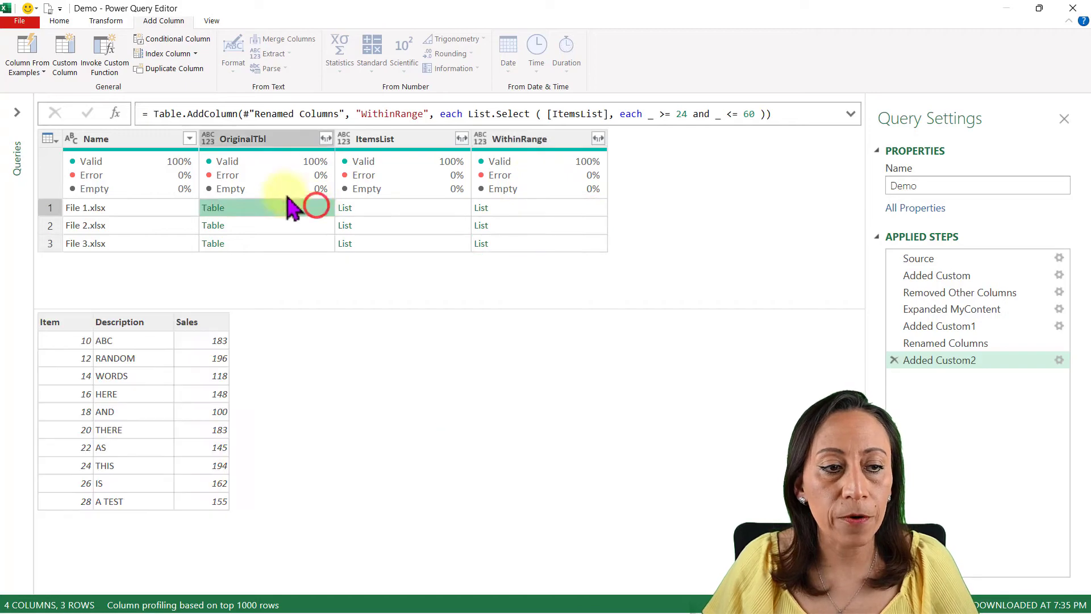
pyautogui.click(300, 225)
pyautogui.click(299, 245)
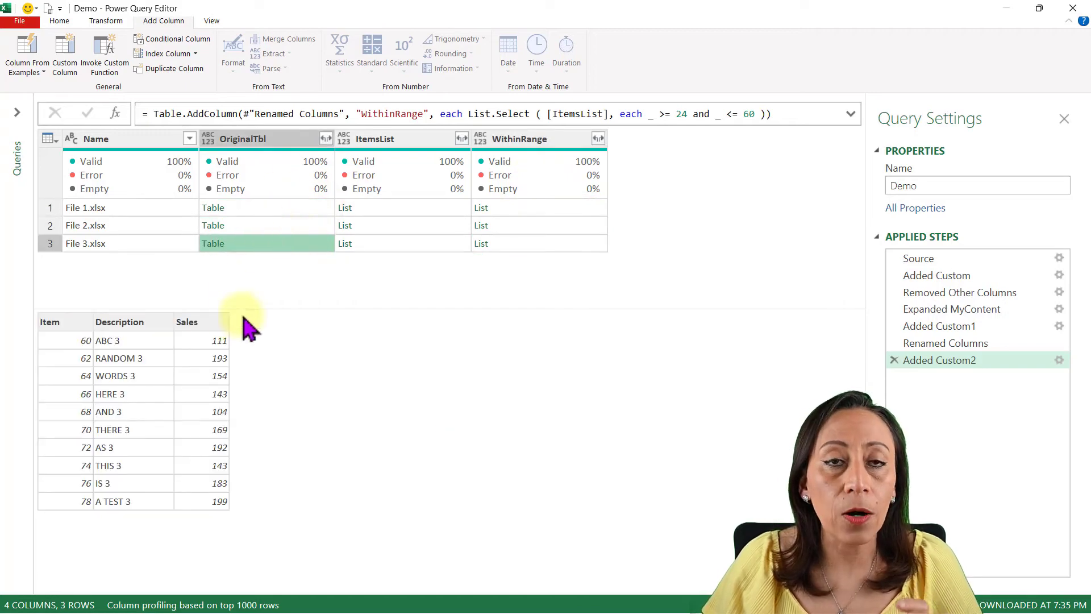
pyautogui.click(573, 207)
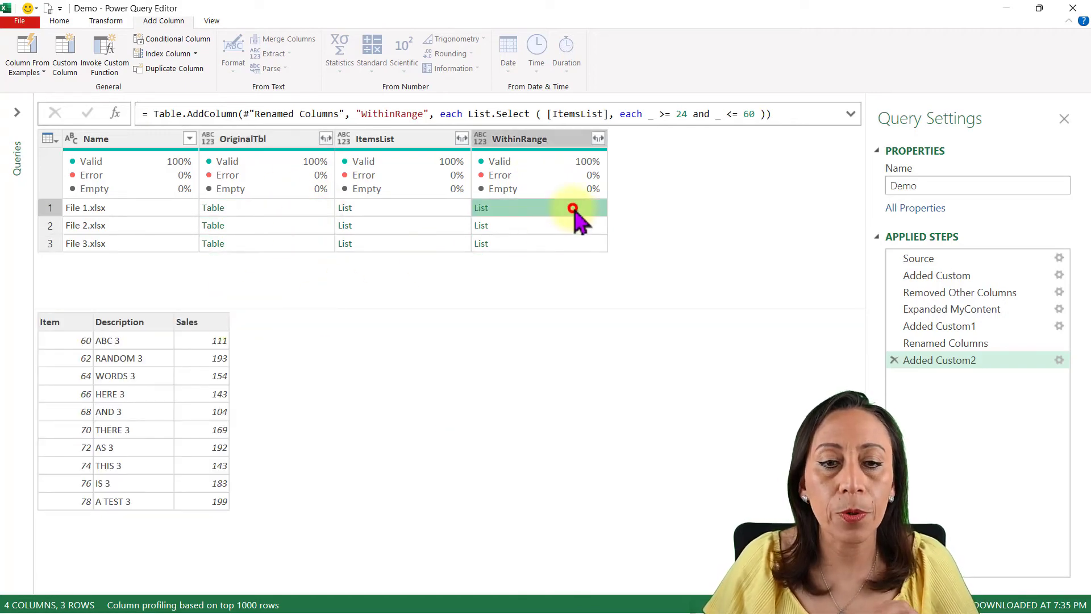
pyautogui.click(577, 226)
pyautogui.click(581, 241)
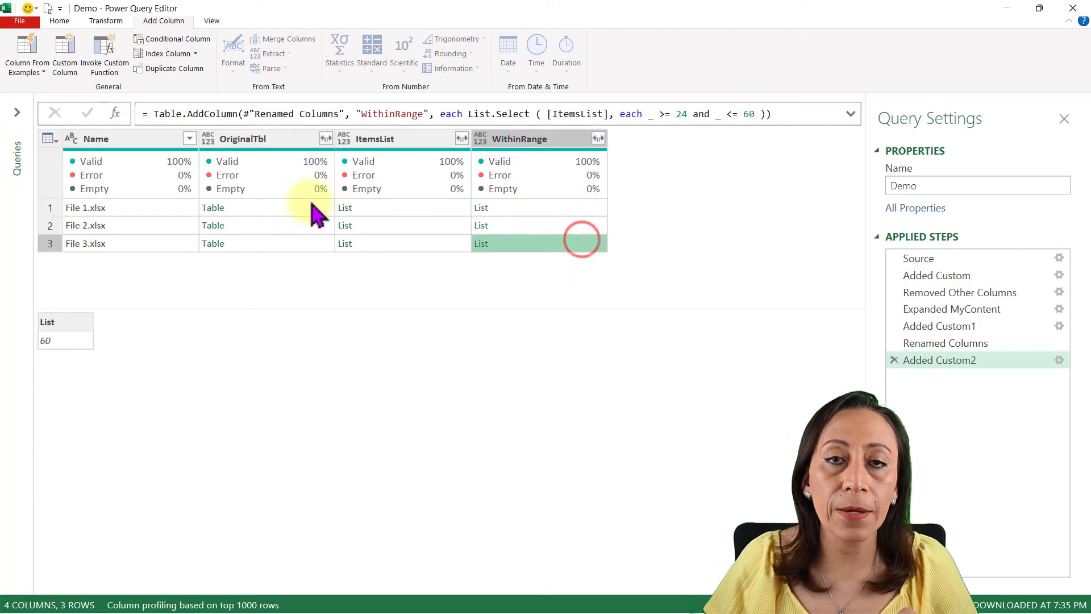
pyautogui.click(547, 208)
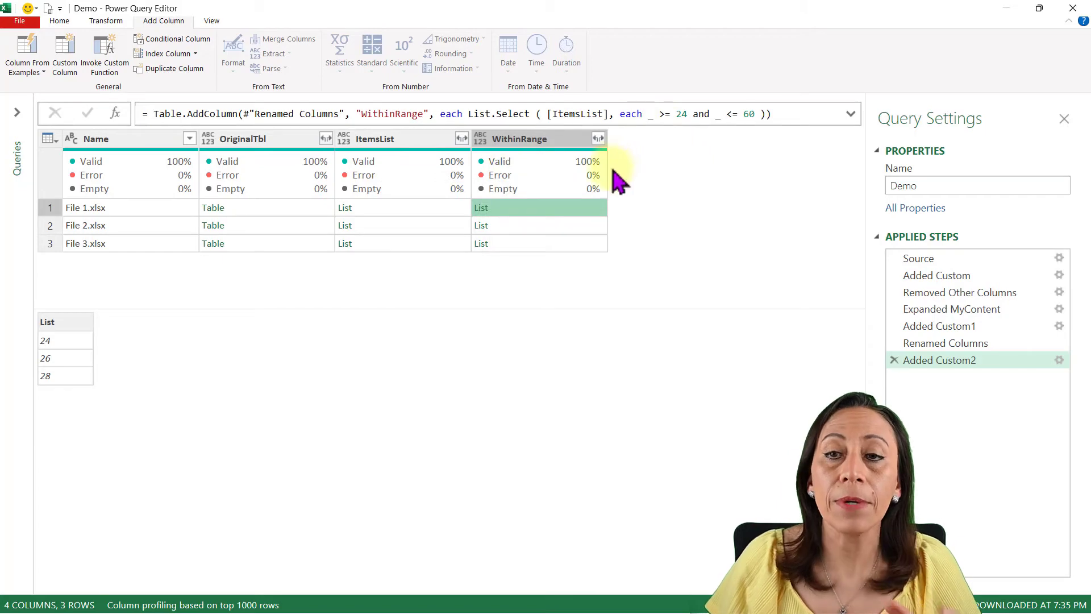
# Remove the ItemsList column from the Demo query
pyautogui.click(502, 133)
pyautogui.click(415, 138)
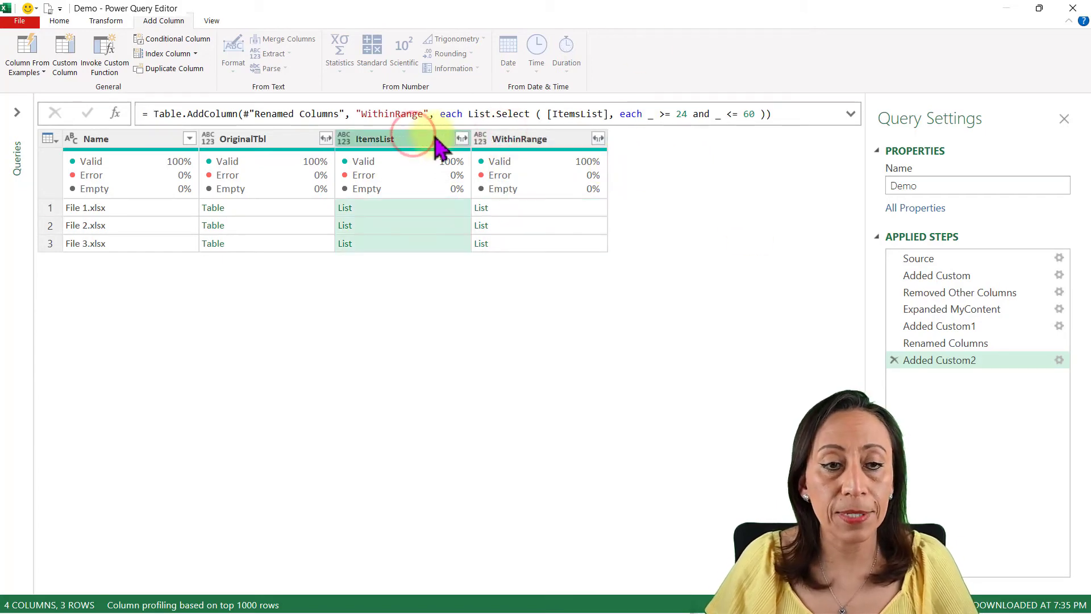
pyautogui.press('Delete')
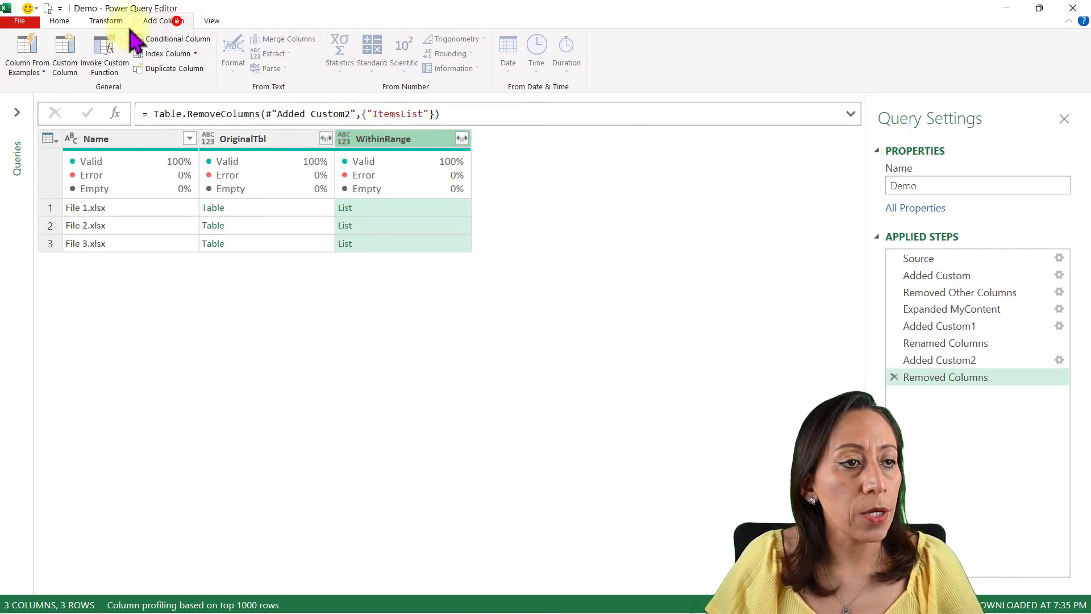
# Add a custom column with the formula Table.FromList ( [WithinRange] ), keeping the default name Custom
pyautogui.click(59, 57)
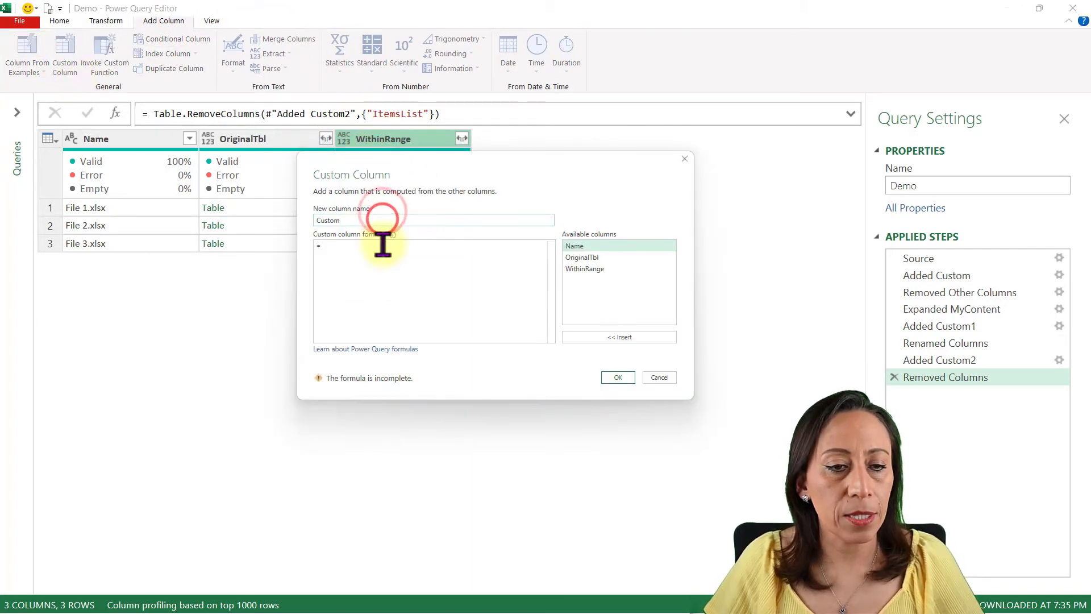
pyautogui.click(382, 246)
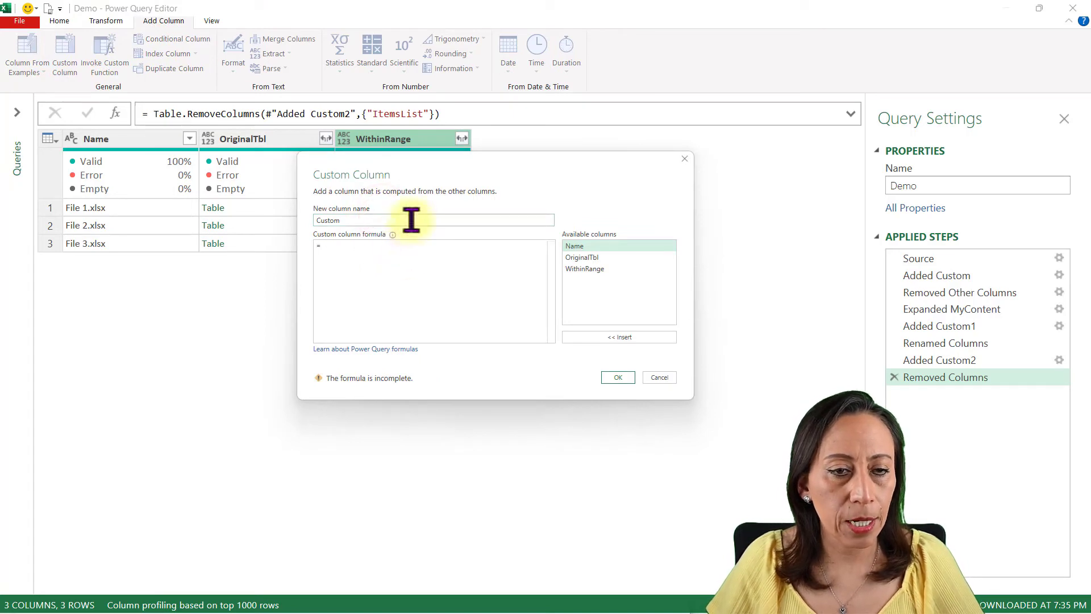
pyautogui.moveTo(439, 162)
pyautogui.mouseDown()
pyautogui.moveTo(493, 173)
pyautogui.moveTo(616, 160)
pyautogui.mouseUp()
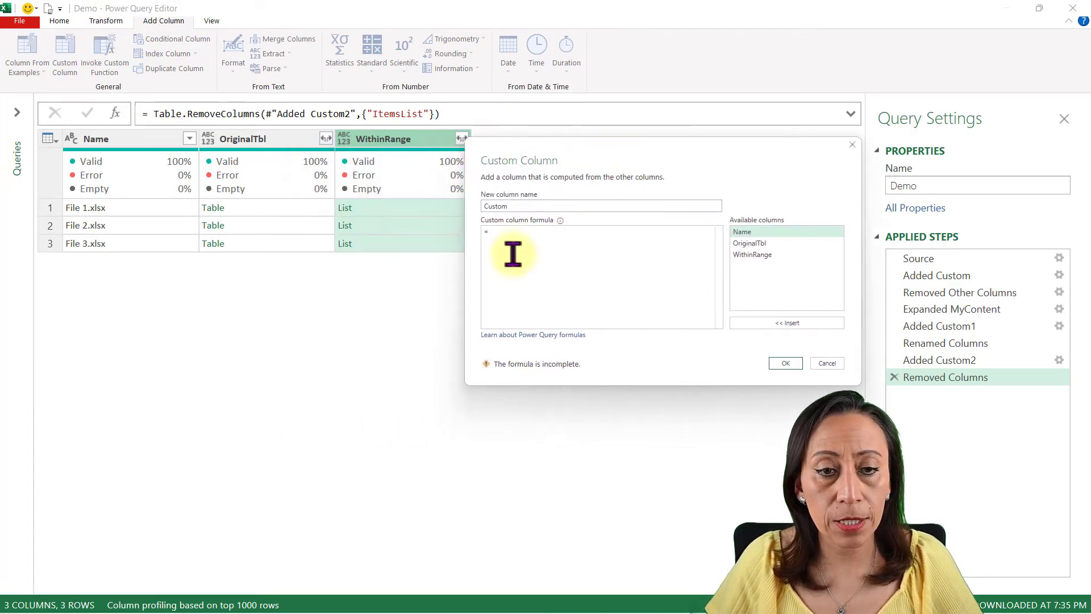
pyautogui.click(532, 227)
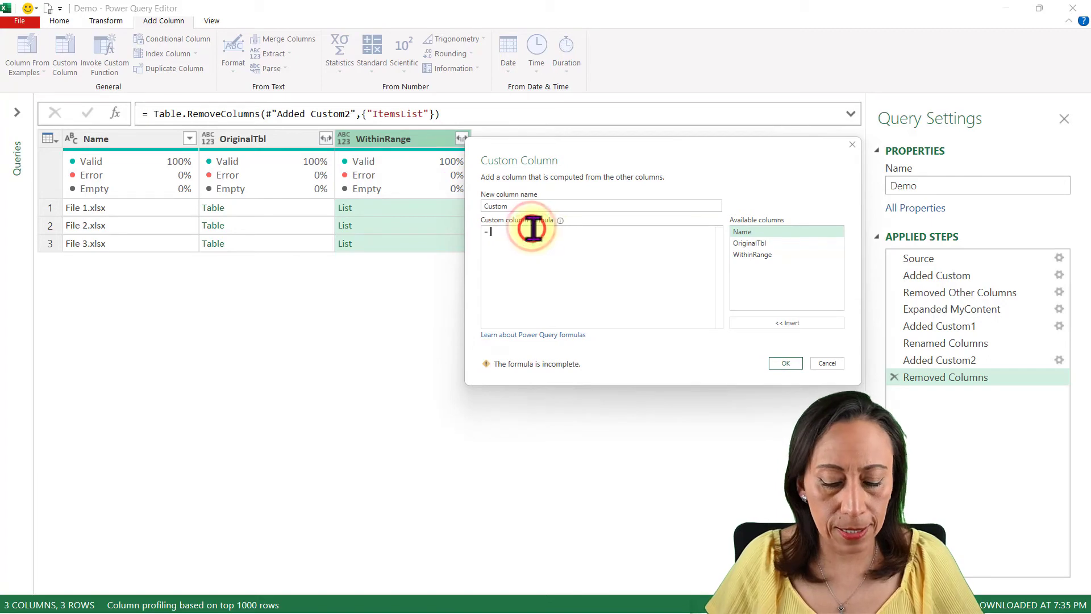
pyautogui.write('Table.')
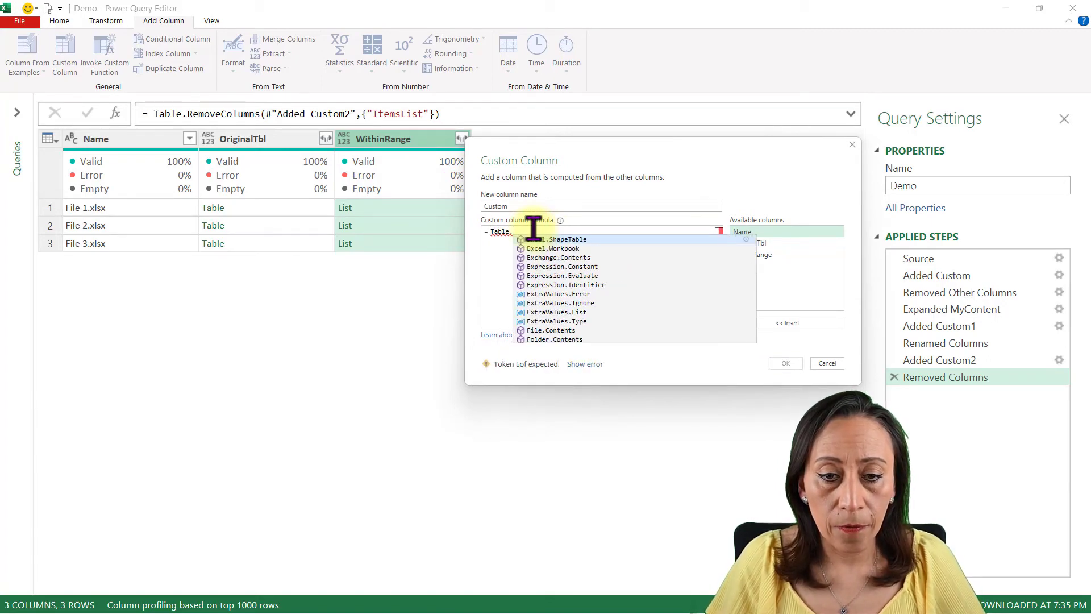
pyautogui.write('fromList ')
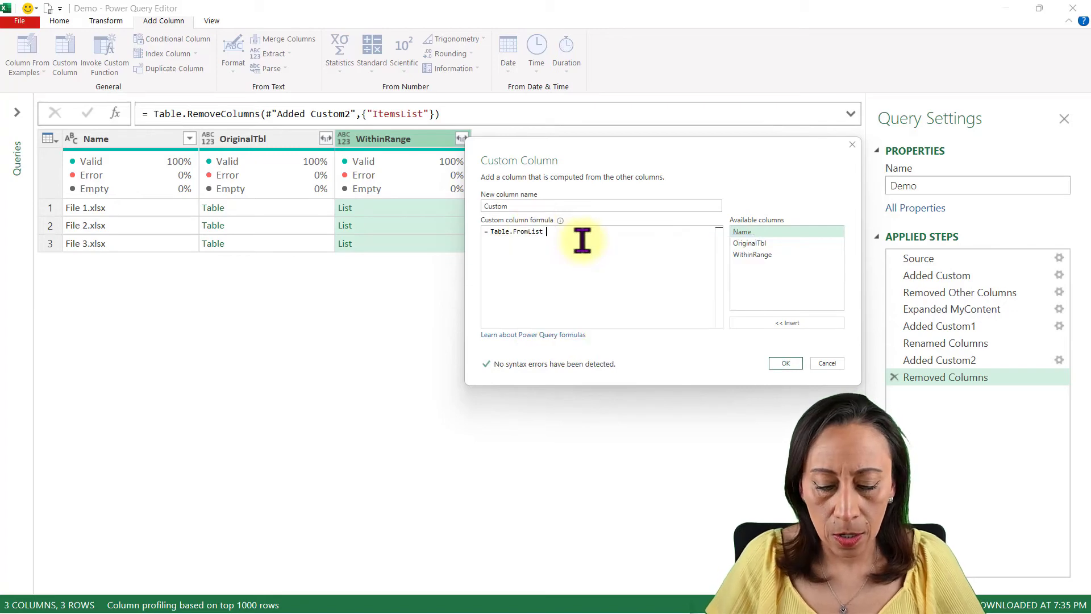
pyautogui.write('(')
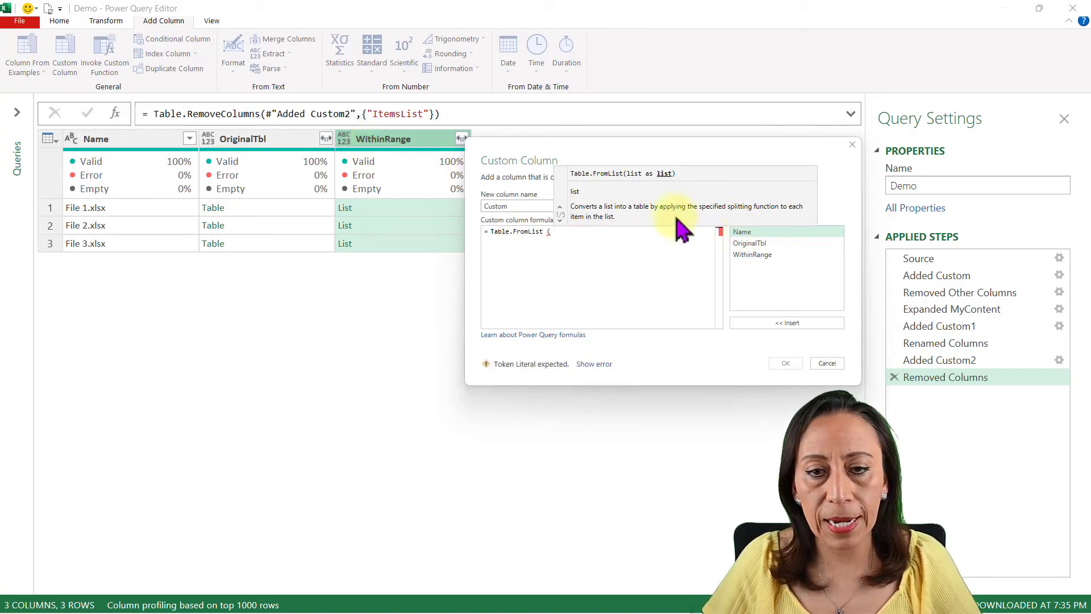
pyautogui.click(761, 254)
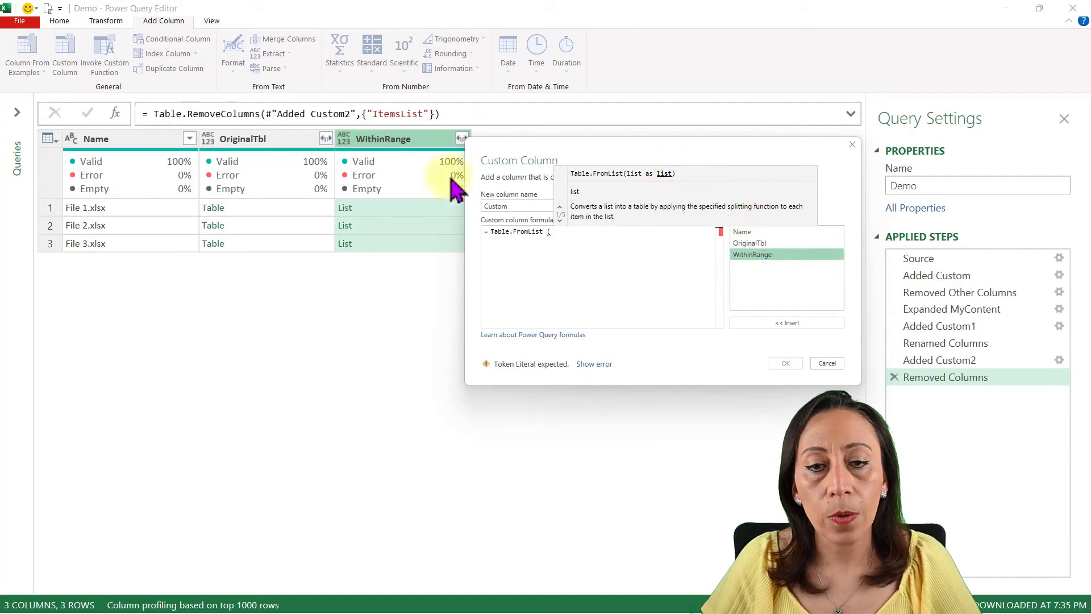
pyautogui.doubleClick(764, 255)
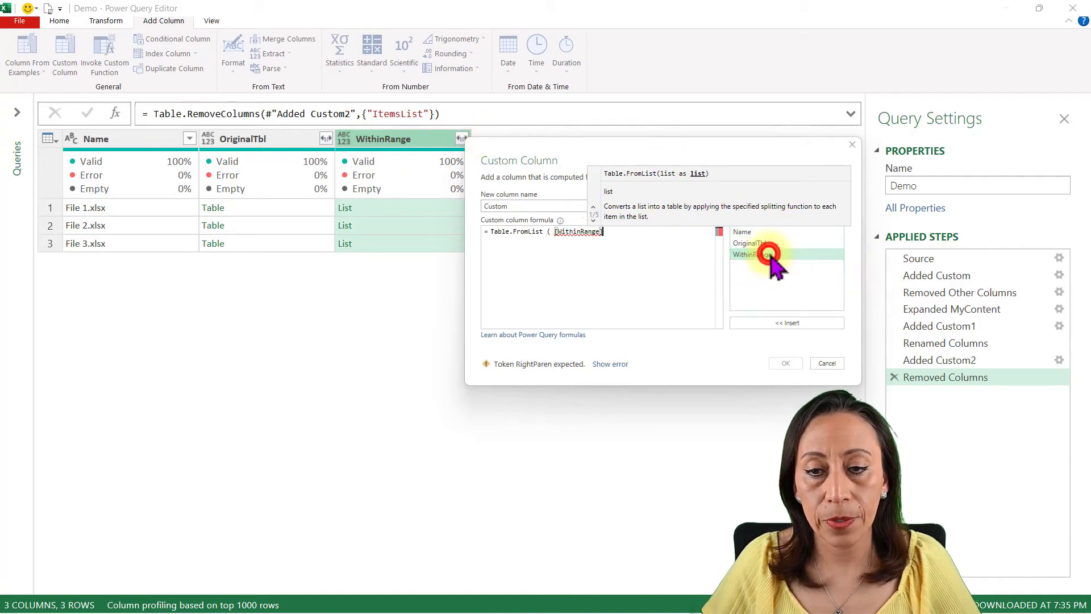
pyautogui.write(')')
pyautogui.press('Return')
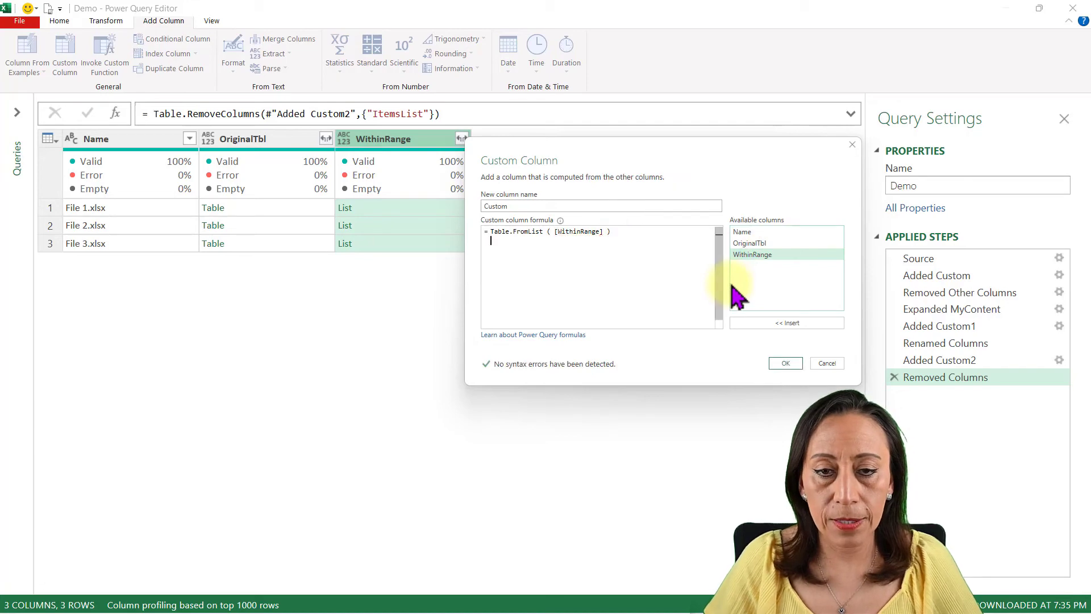
pyautogui.click(778, 365)
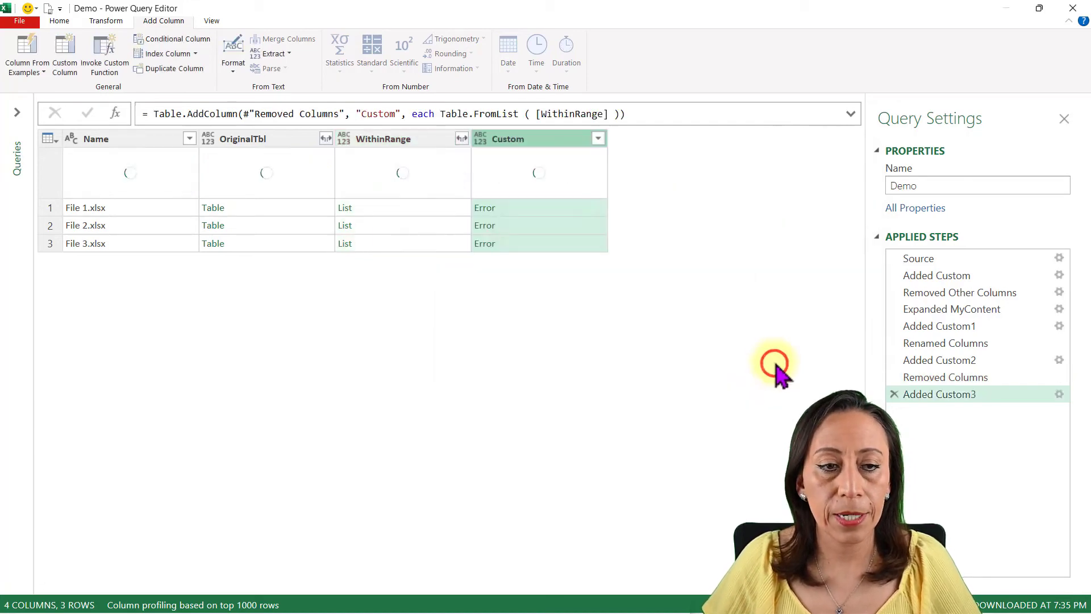
# Check the File 1.xlsx error in the Custom column and change the column's formula to Table.FromList ( [WithinRange], Splitter.SplitByNothing () )
pyautogui.click(609, 114)
pyautogui.click(595, 203)
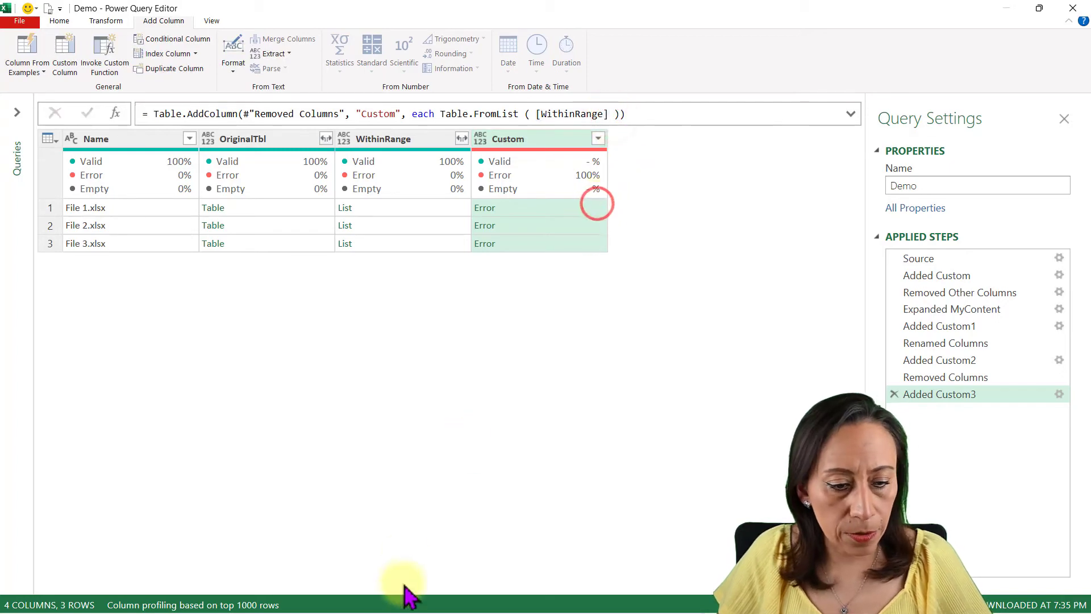
pyautogui.click(550, 209)
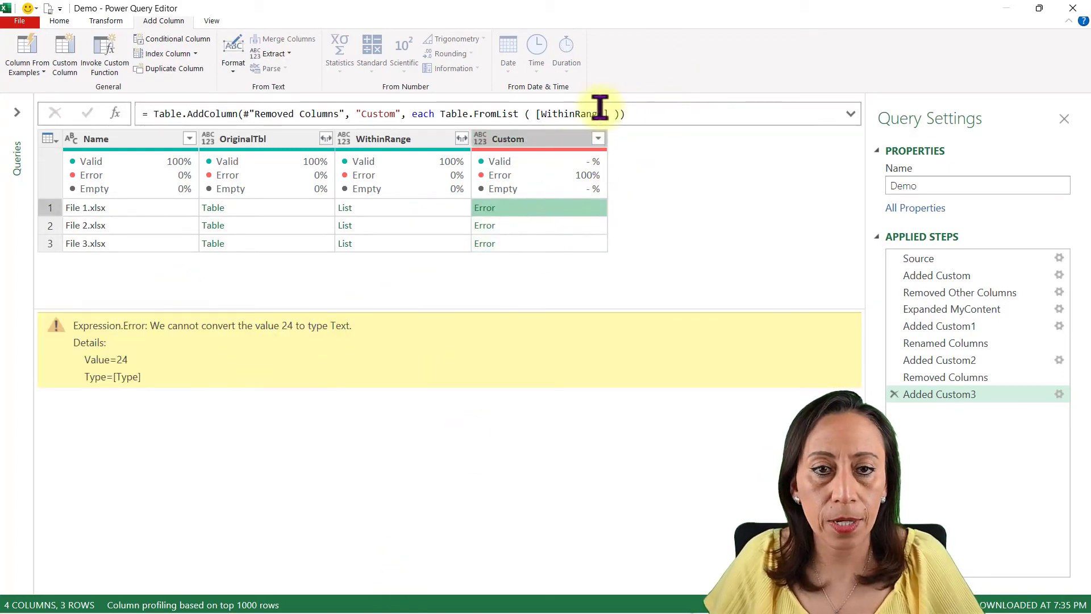
pyautogui.click(954, 393)
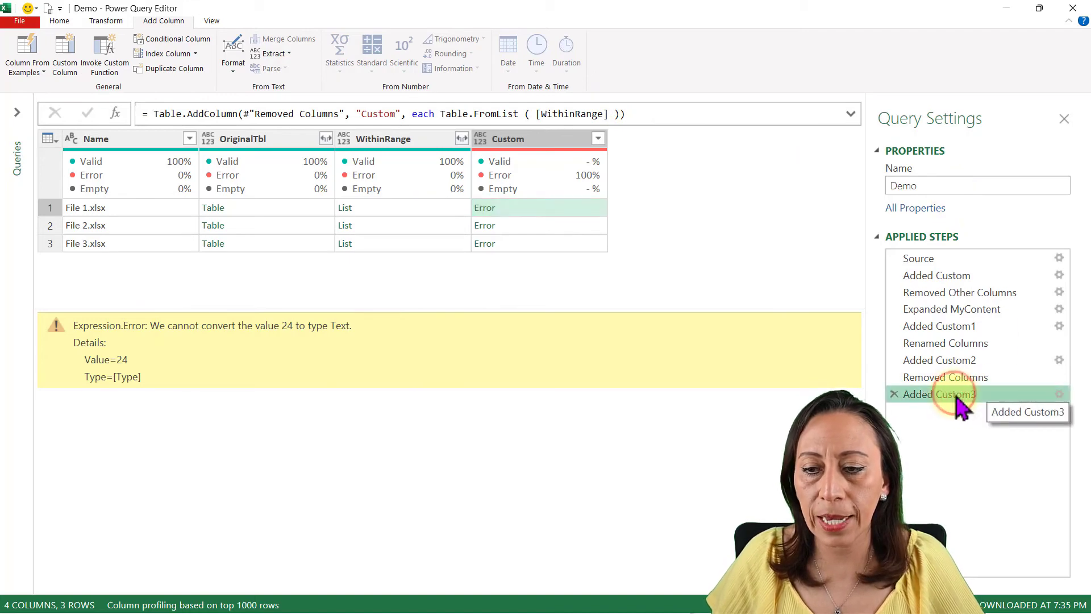
pyautogui.doubleClick(952, 395)
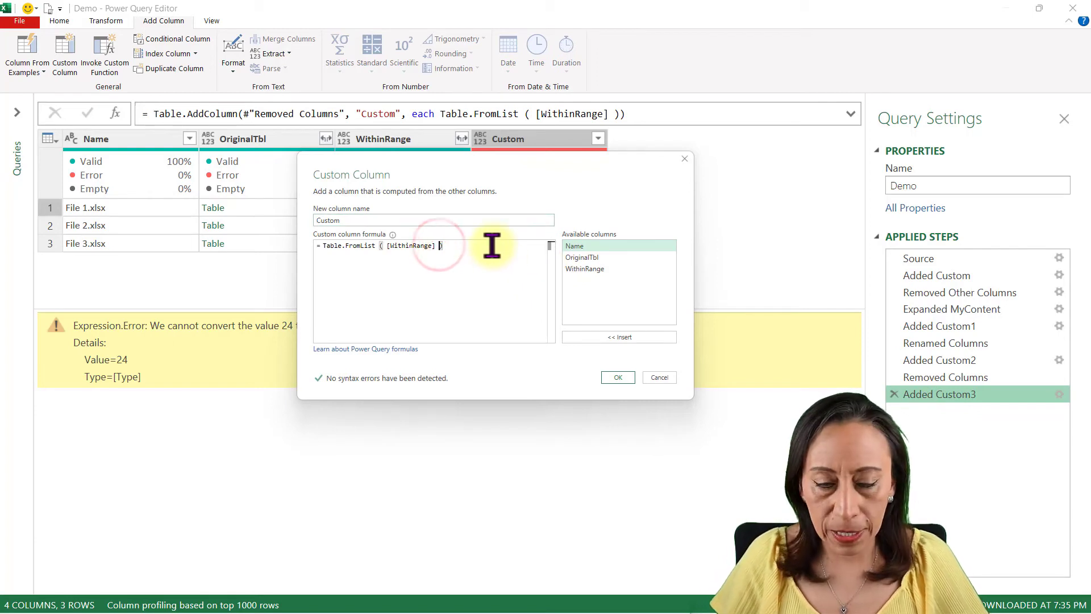
pyautogui.press('BackSpace')
pyautogui.press('BackSpace')
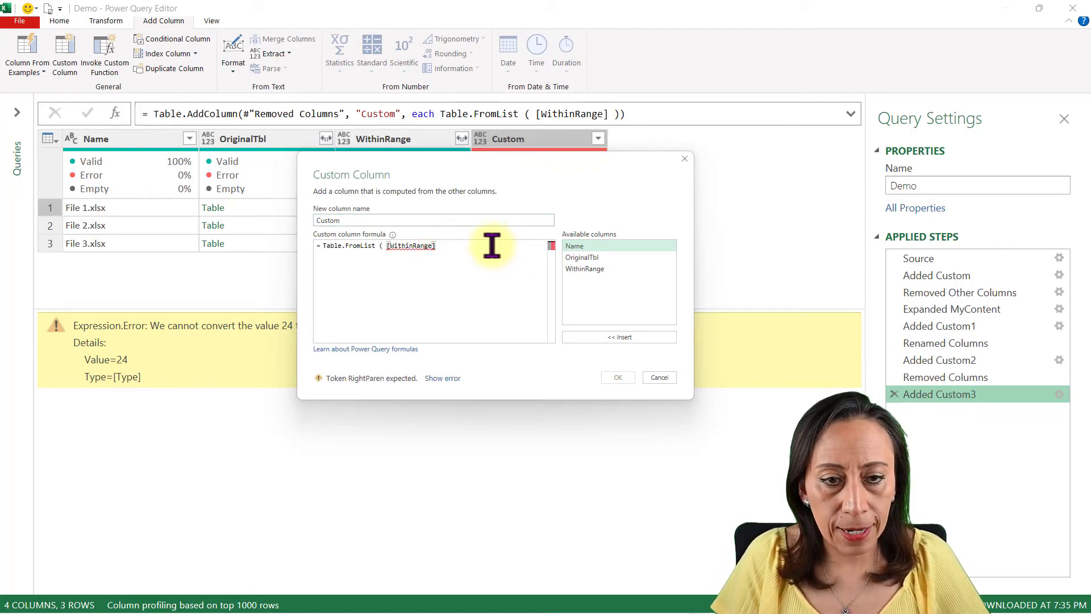
pyautogui.write(',')
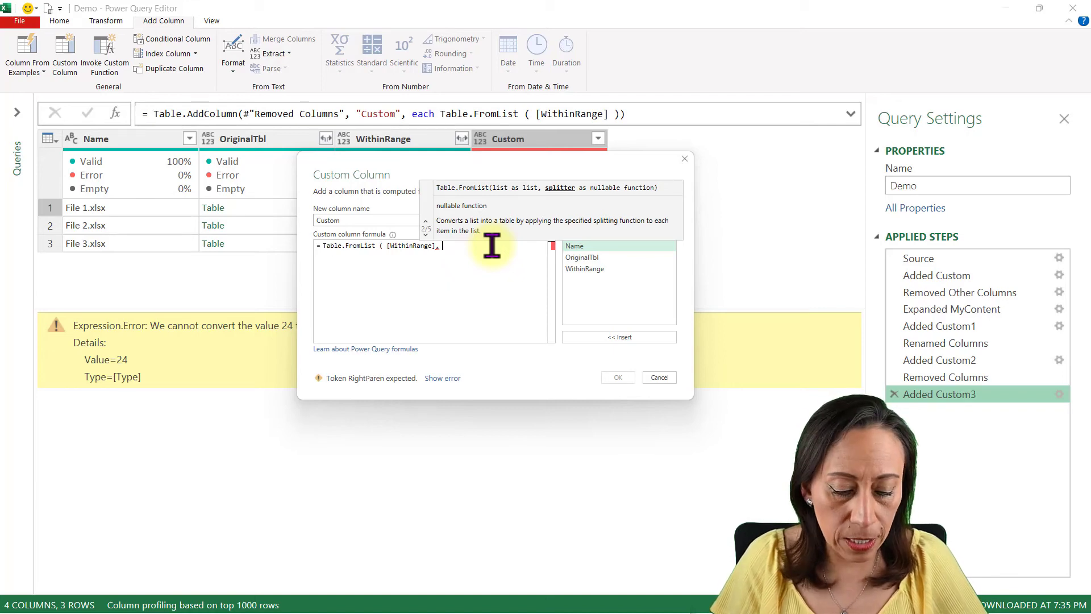
pyautogui.write('Split')
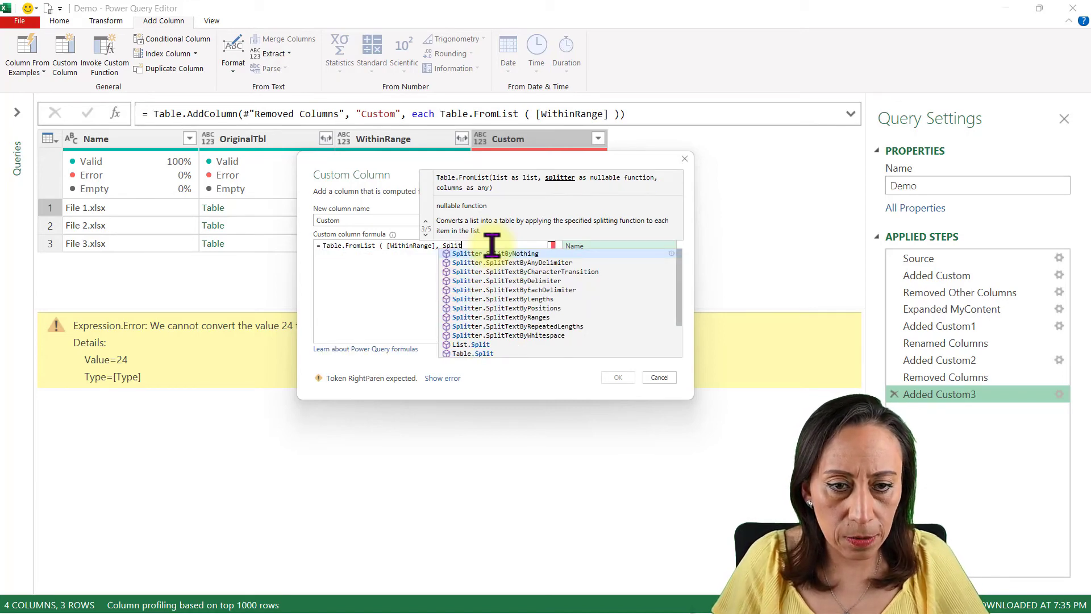
pyautogui.click(518, 255)
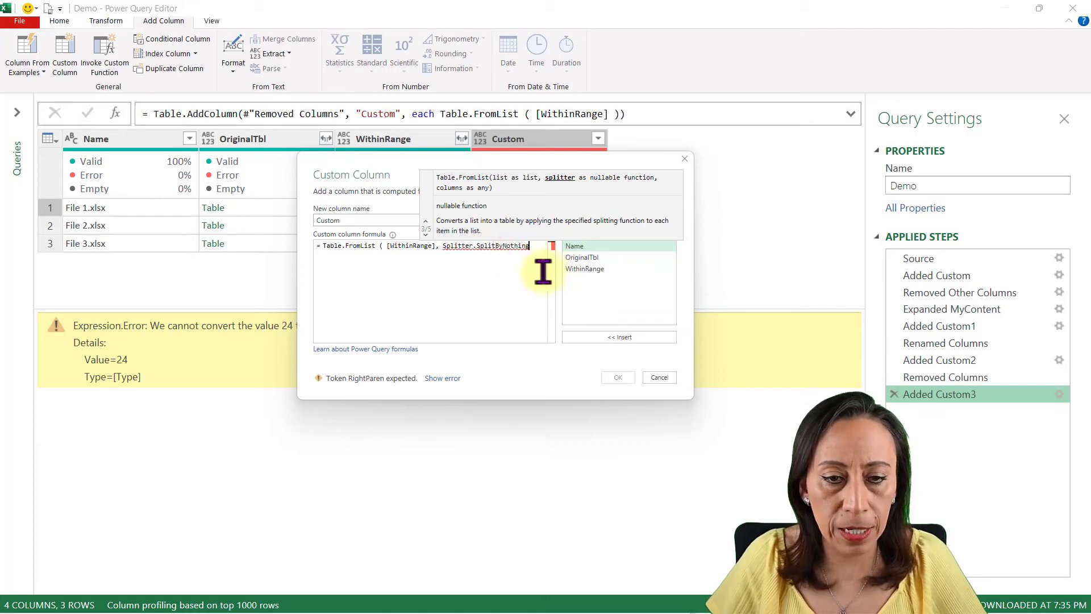
pyautogui.write('(')
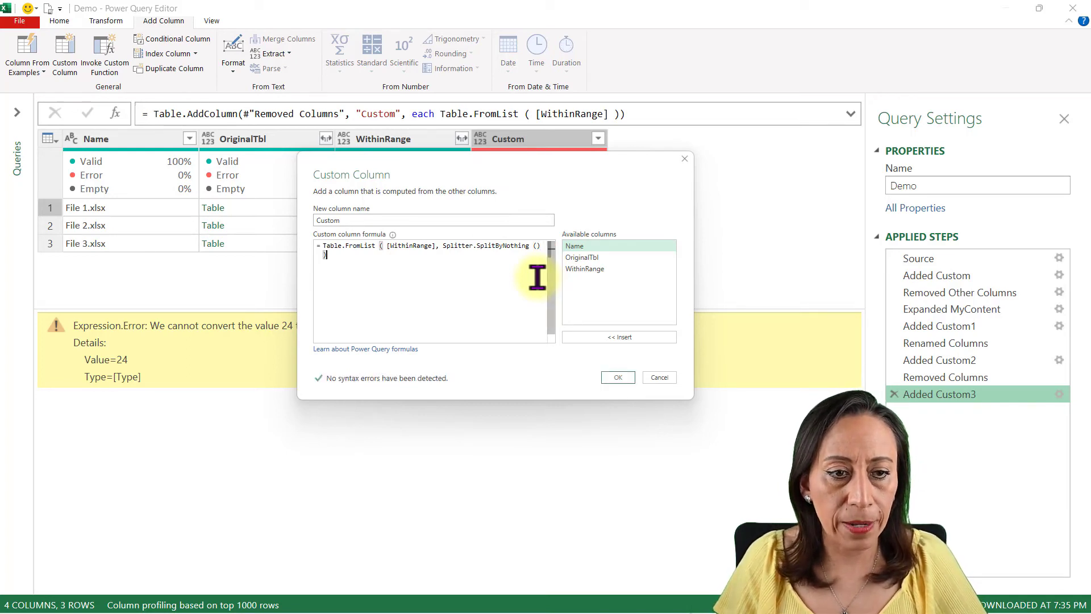
pyautogui.click(618, 378)
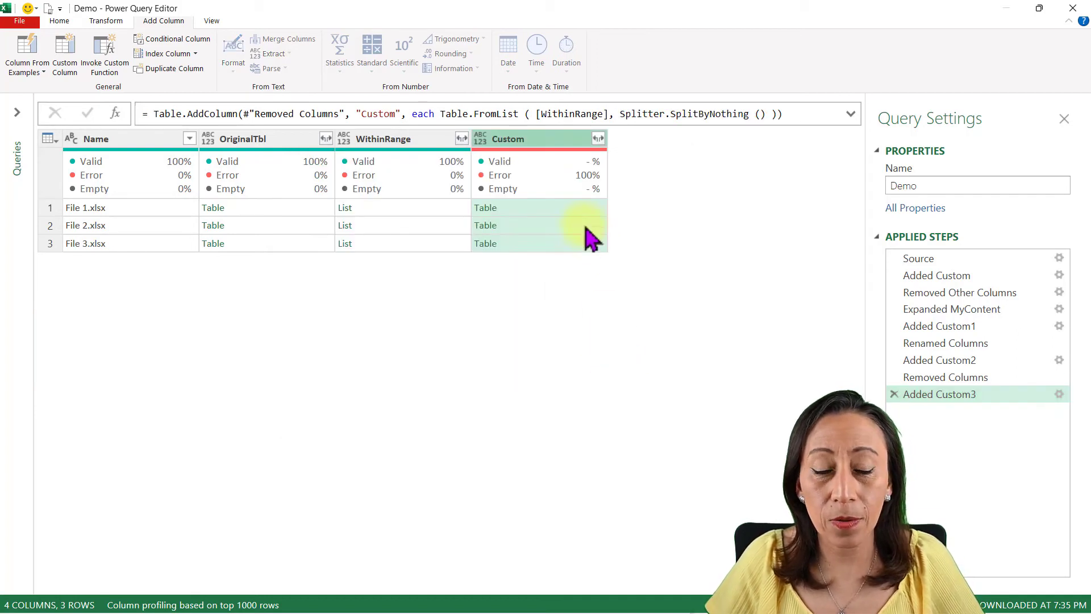
# Preview the Custom column's table for each of the three files and compare File 2.xlsx's with its WithinRange list
pyautogui.click(584, 209)
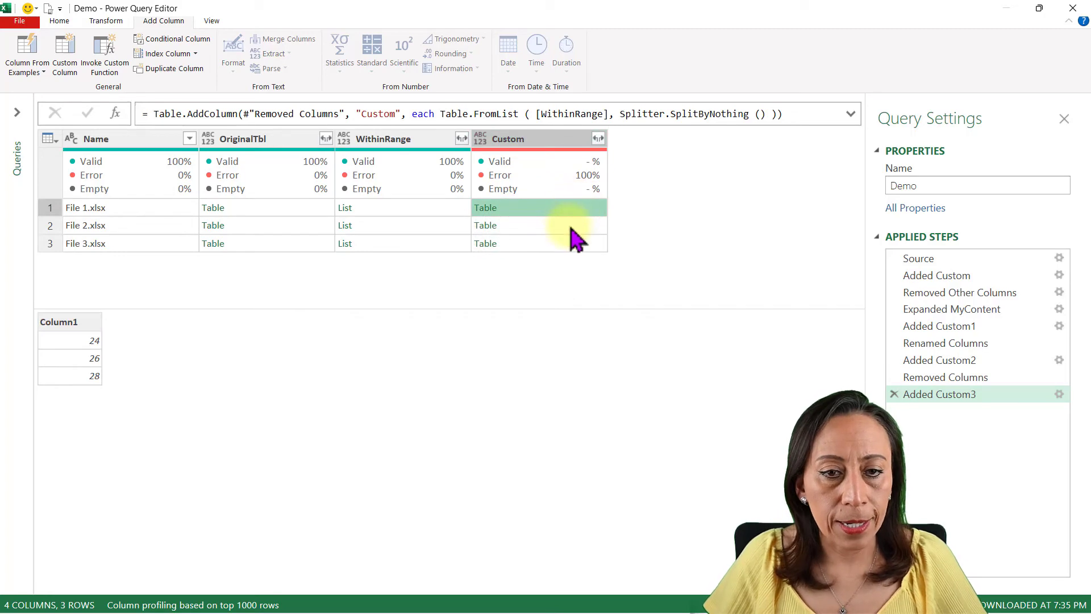
pyautogui.click(568, 225)
pyautogui.click(569, 241)
pyautogui.click(452, 226)
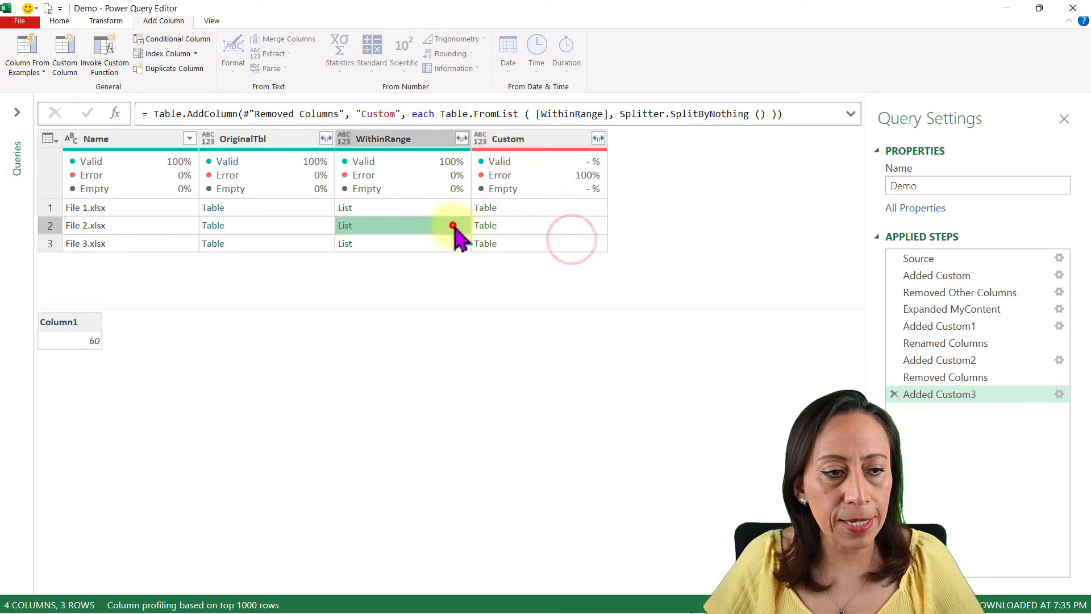
pyautogui.click(526, 226)
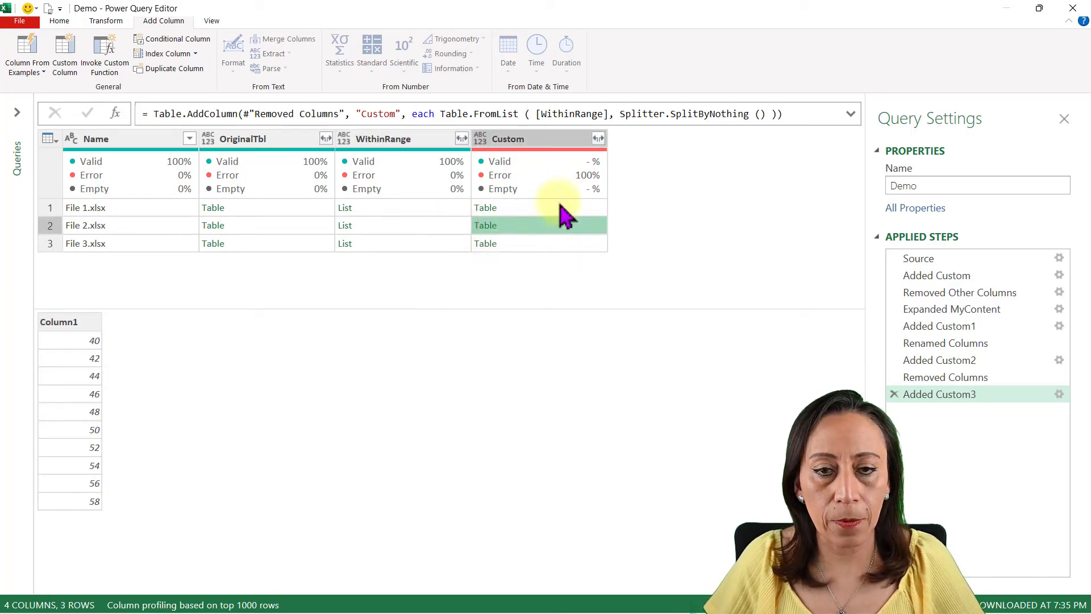
# Rename the Added Custom1 applied step of the Demo query to ListOfItems
pyautogui.moveTo(551, 161)
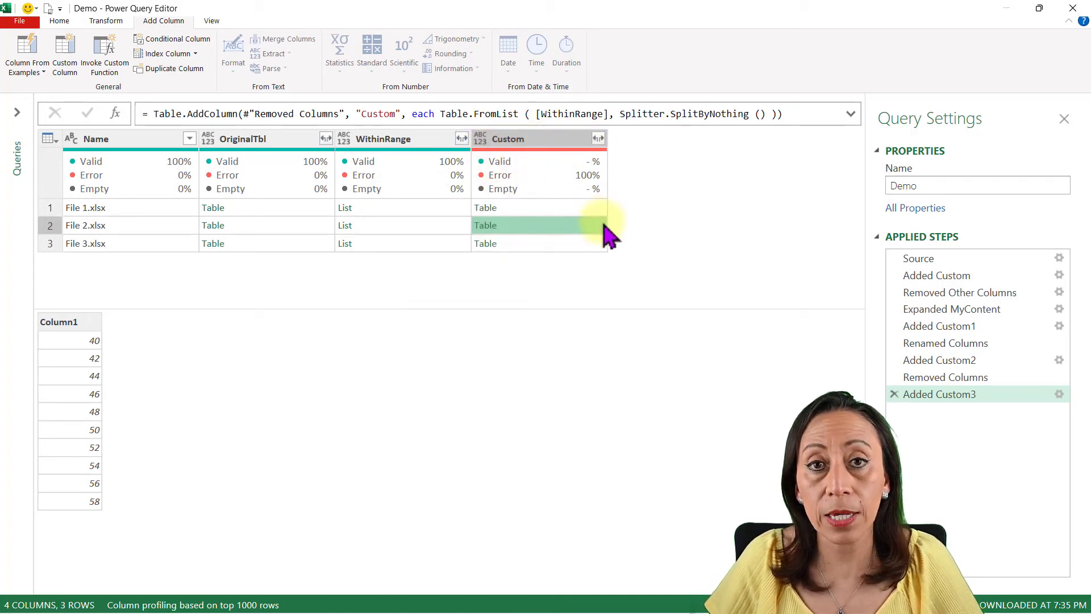
pyautogui.click(952, 378)
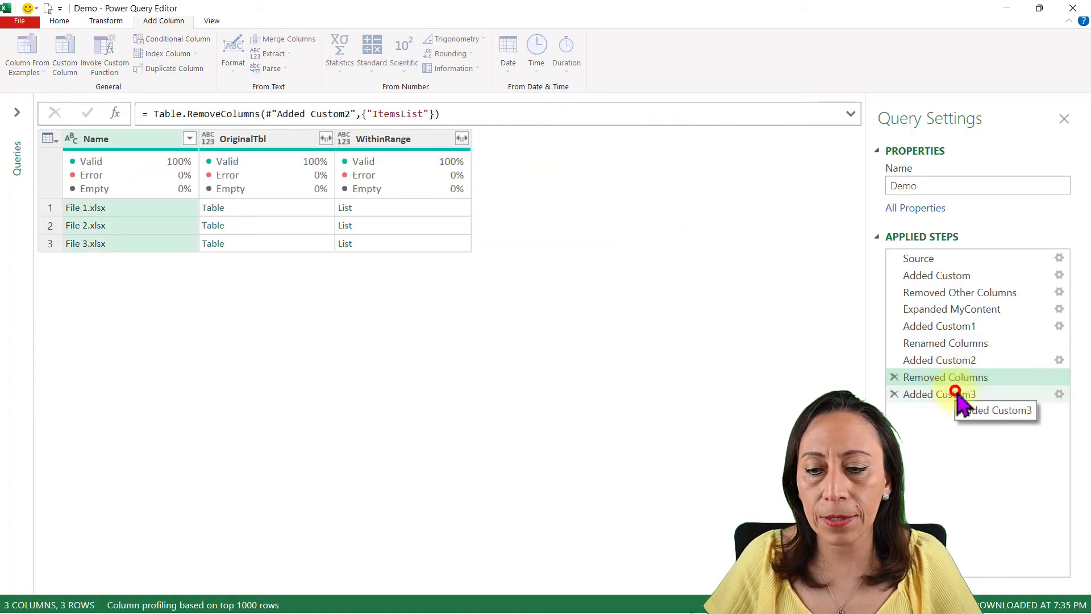
pyautogui.click(956, 394)
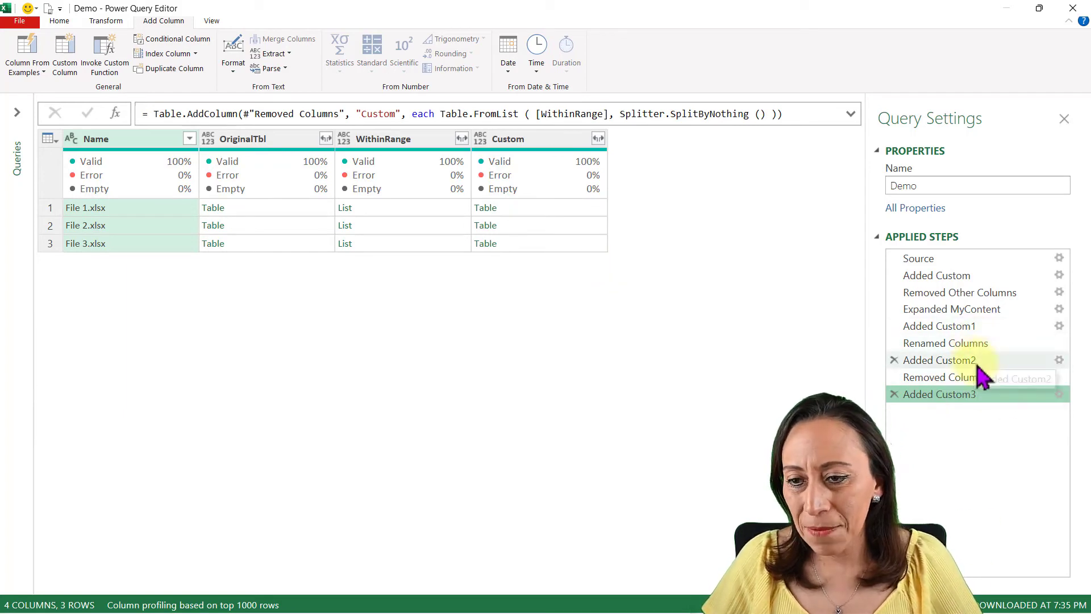
pyautogui.click(973, 326)
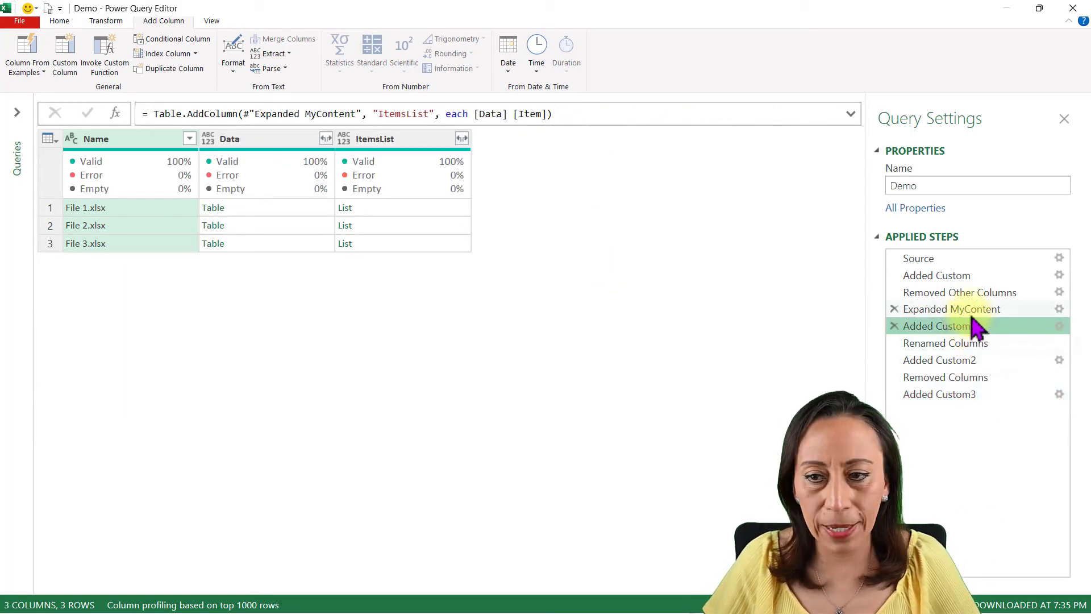
pyautogui.click(972, 328)
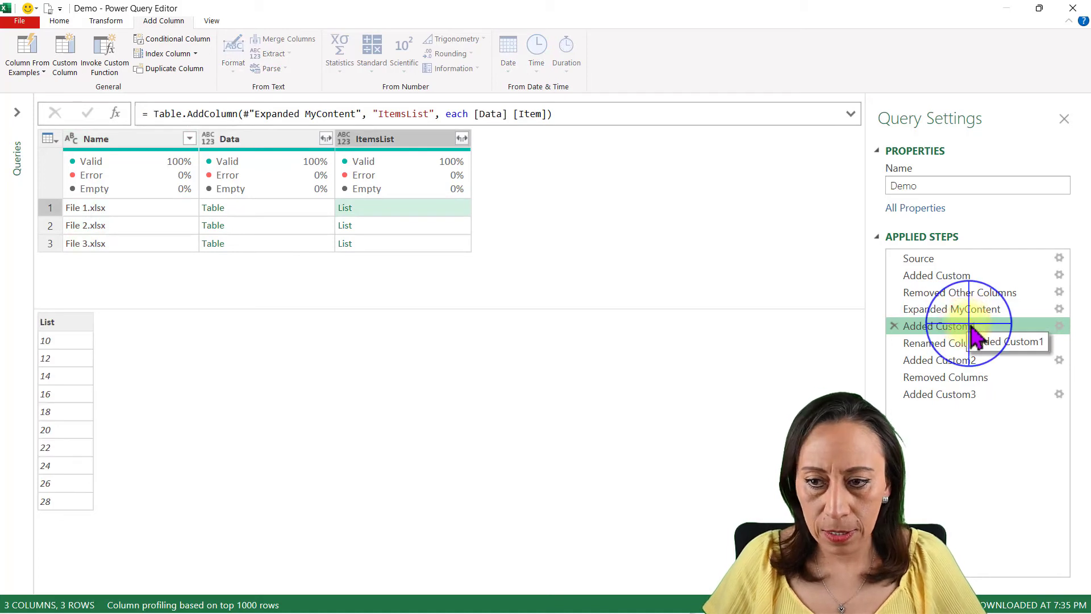
pyautogui.rightClick(973, 327)
pyautogui.click(877, 310)
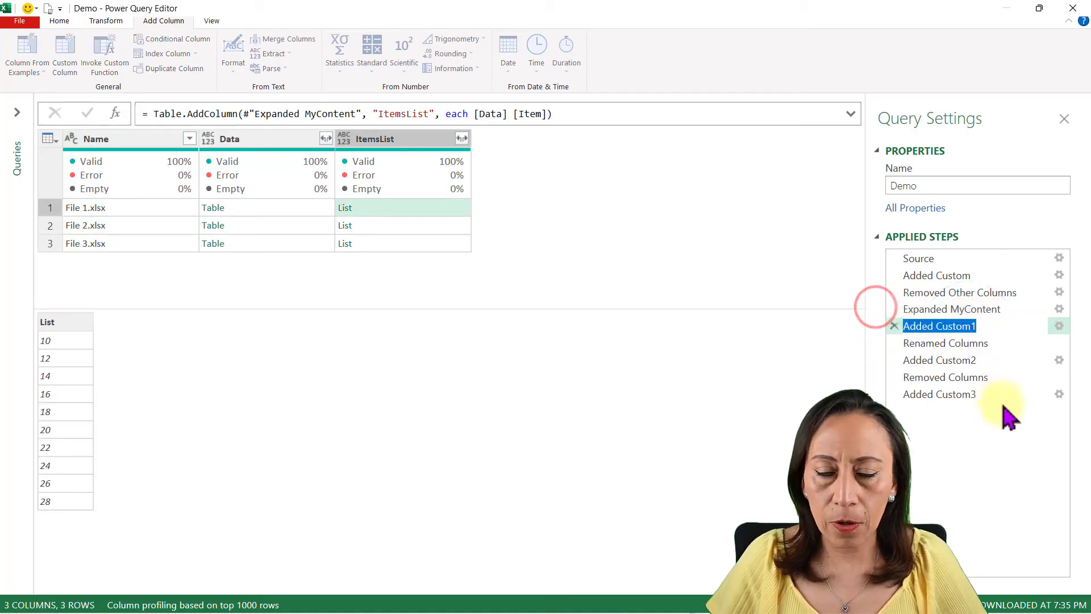
pyautogui.write('ListOf')
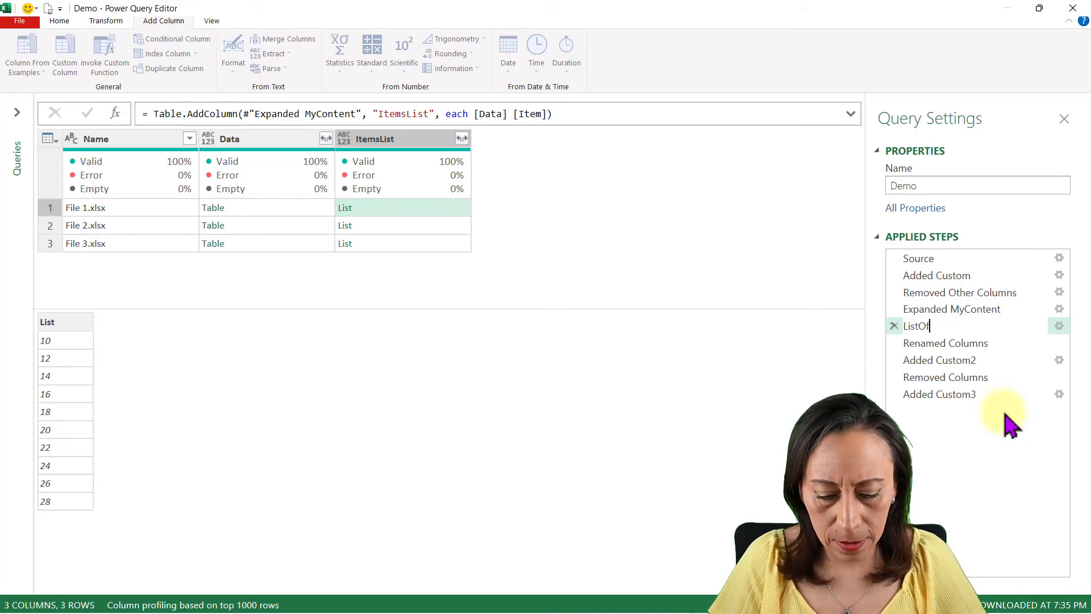
pyautogui.write('Items')
# Rename the Added Custom2 applied step to FilteringCriteria
pyautogui.click(957, 362)
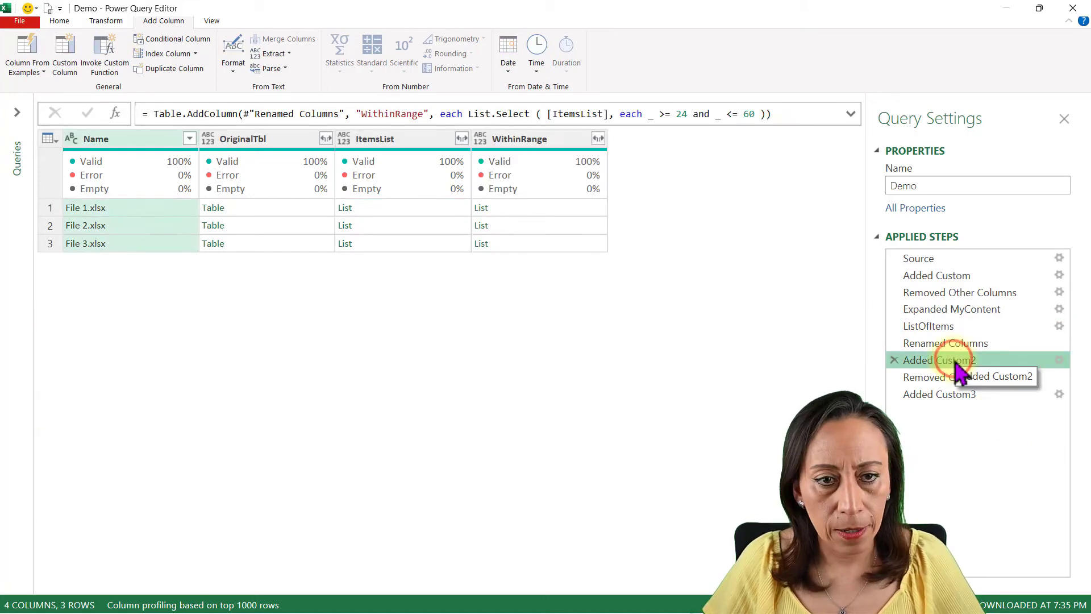
pyautogui.click(960, 362)
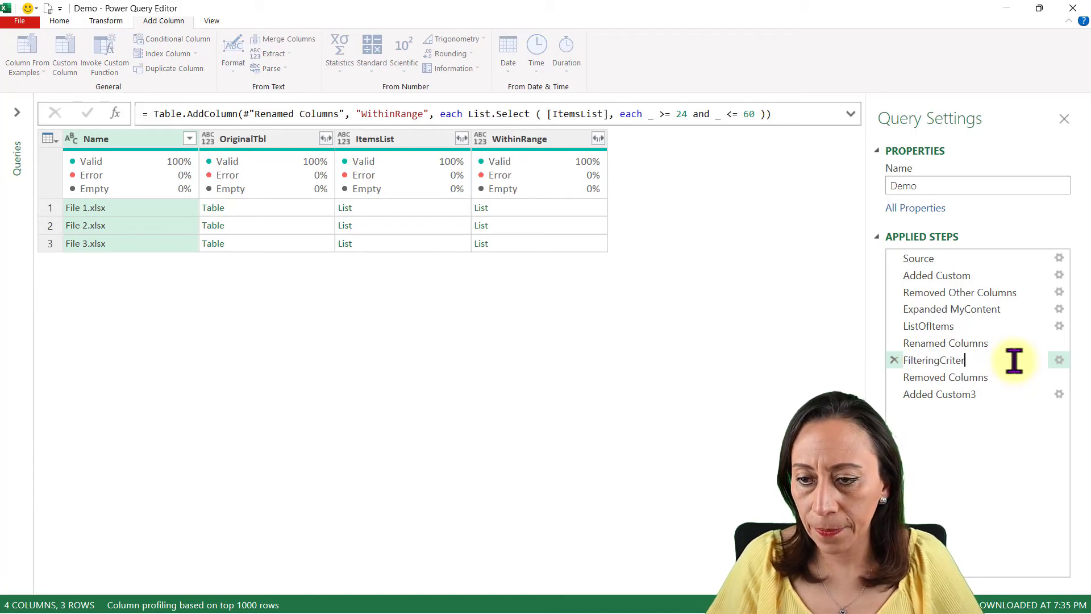
pyautogui.write('FilteringCriteria')
pyautogui.press('Return')
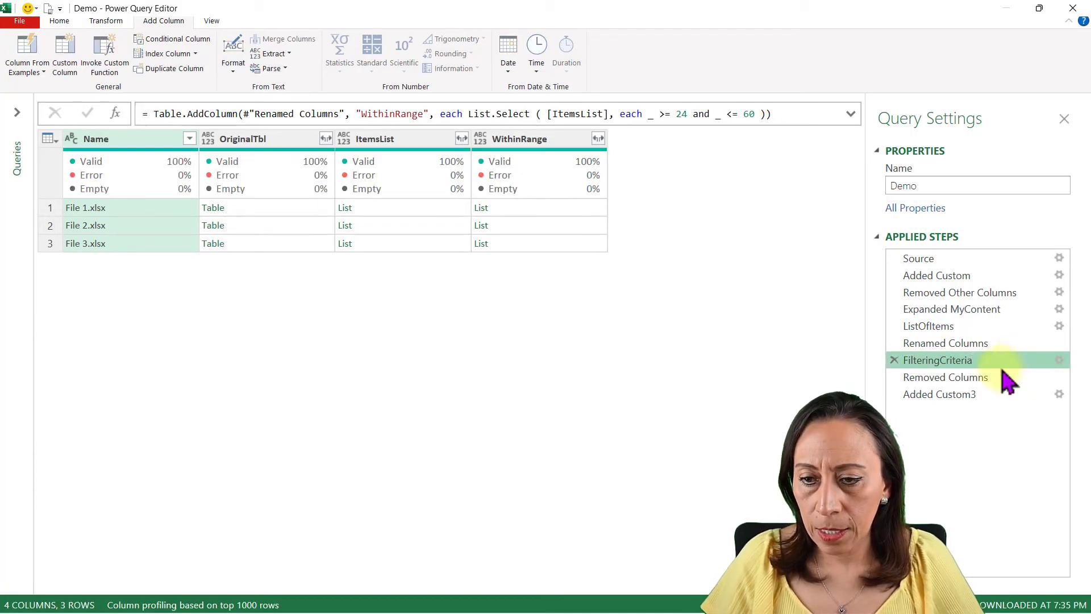
# Rename the Added Custom3 applied step to ConvertListToTbl
pyautogui.click(970, 400)
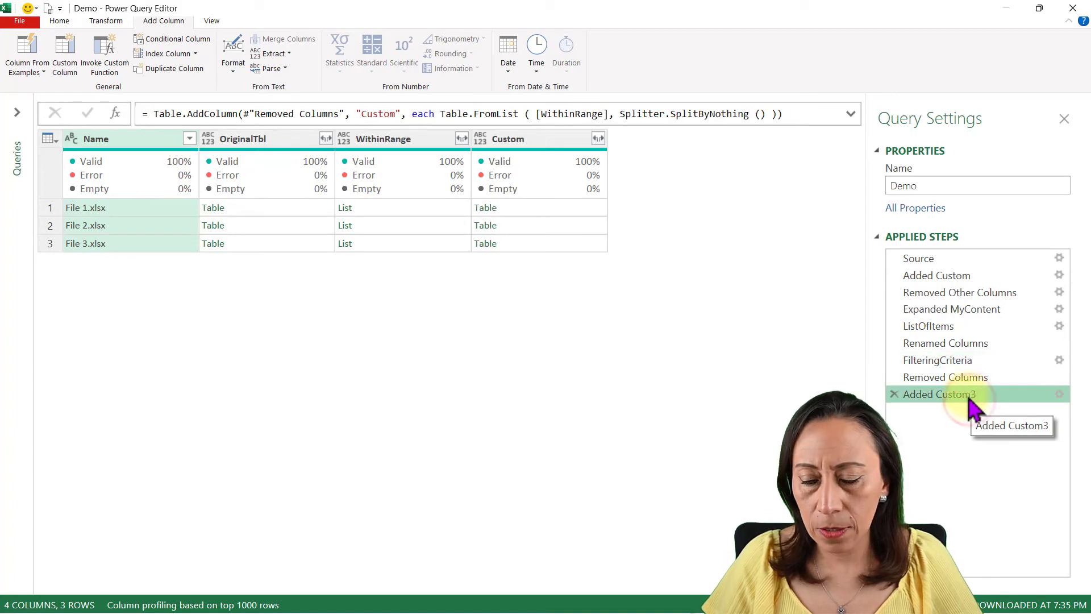
pyautogui.click(970, 401)
pyautogui.write('ConvertListToTbl')
pyautogui.press('Return')
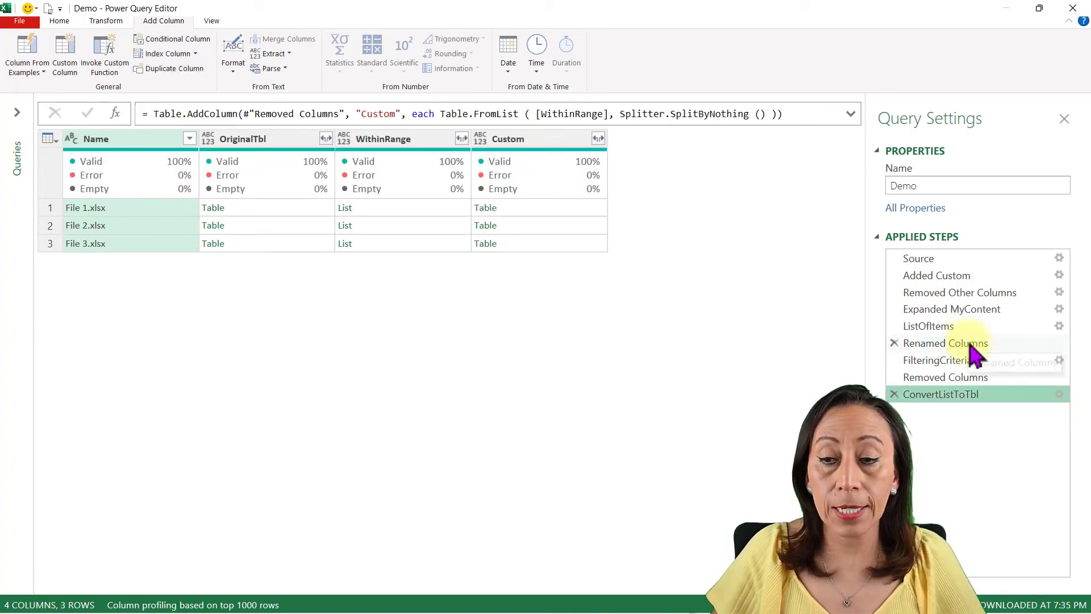
# Remove the space from the Removed Columns and Renamed Columns step names, making them RemovedColumns and RenamedColumns
pyautogui.moveTo(967, 376)
pyautogui.mouseDown()
pyautogui.moveTo(955, 278)
pyautogui.moveTo(961, 382)
pyautogui.mouseUp()
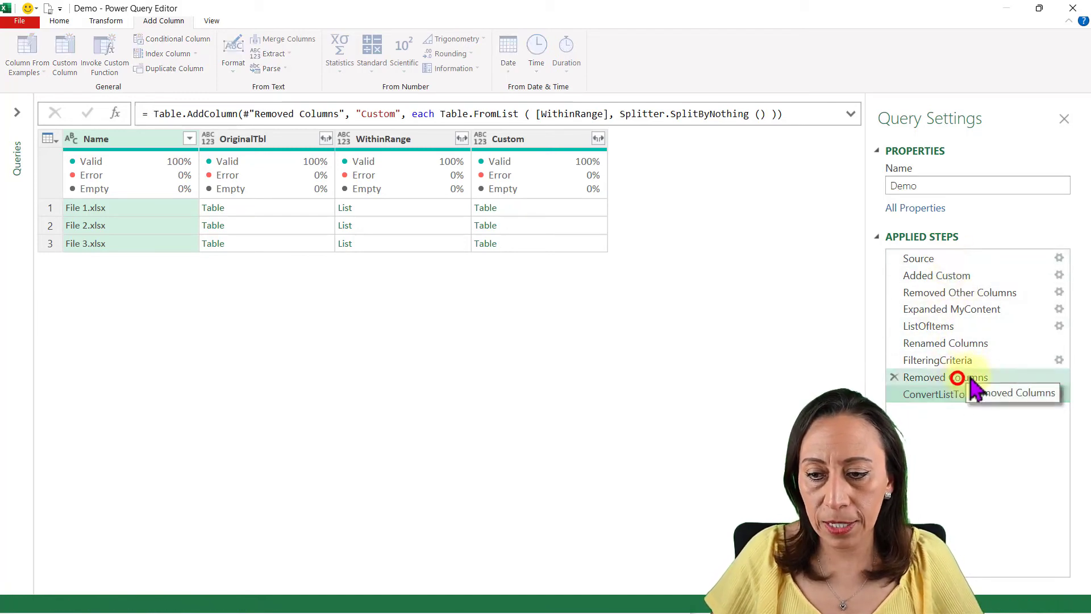
pyautogui.doubleClick(965, 378)
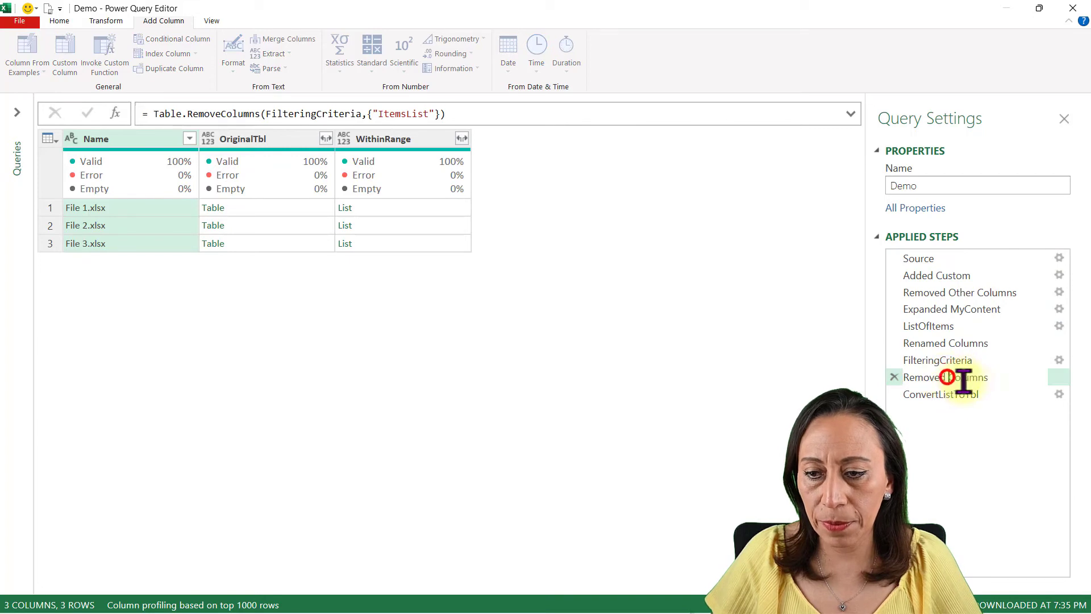
pyautogui.click(947, 342)
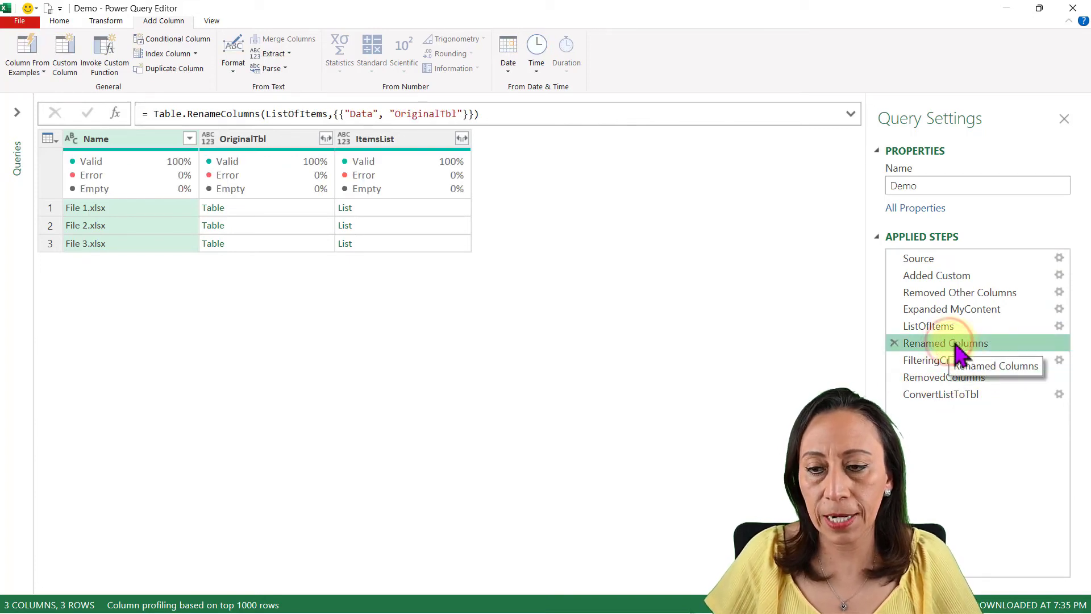
pyautogui.doubleClick(953, 343)
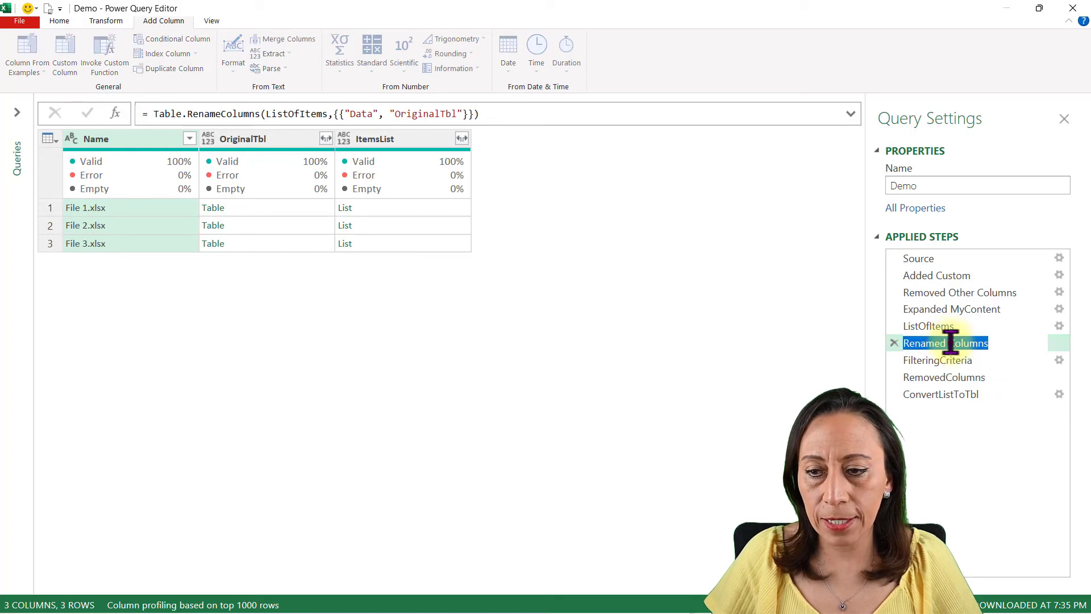
pyautogui.click(950, 343)
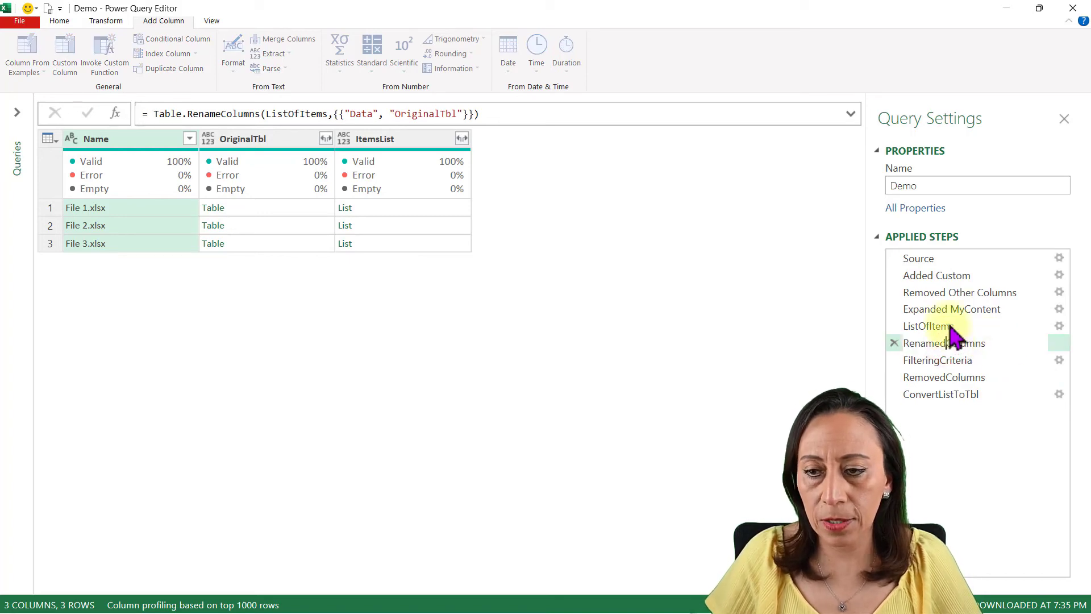
# Rename the earlier steps to ExpandedMyContent, RemovedOther Columns and AddedCustom, and return to the ConvertListToTbl step
pyautogui.click(945, 290)
pyautogui.click(936, 275)
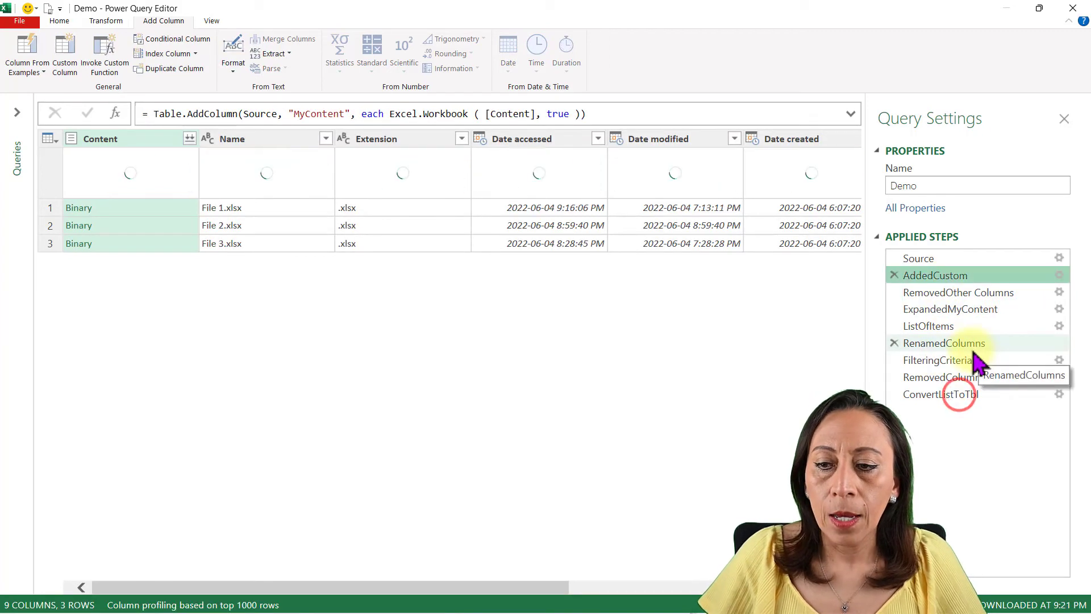
pyautogui.click(953, 380)
pyautogui.click(959, 394)
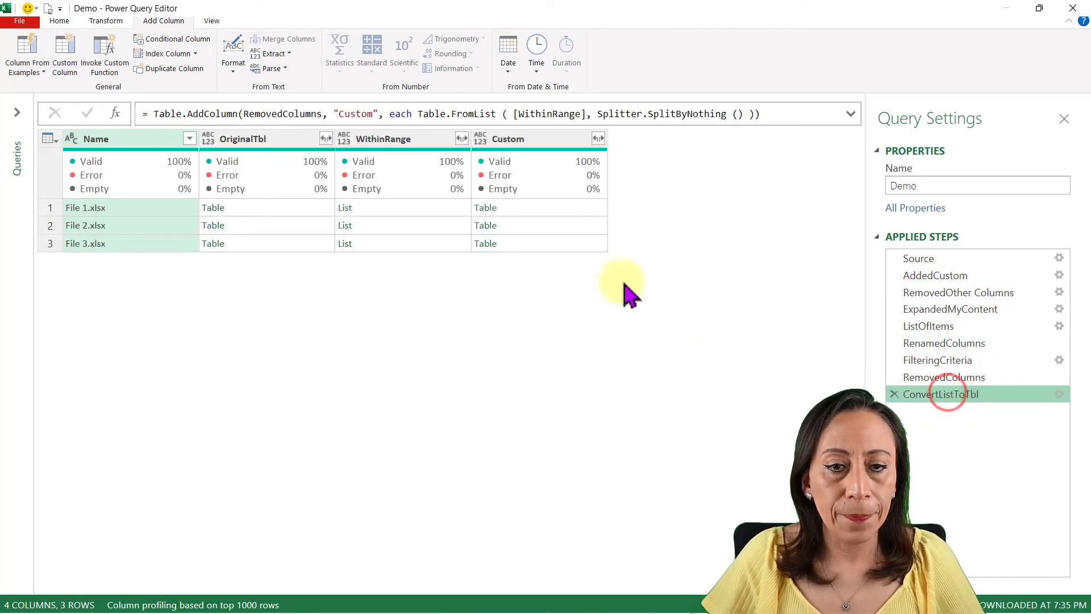
# Merge the Demo query with itself as a new query, matching on the Name column with a Left Outer join
pyautogui.click(594, 209)
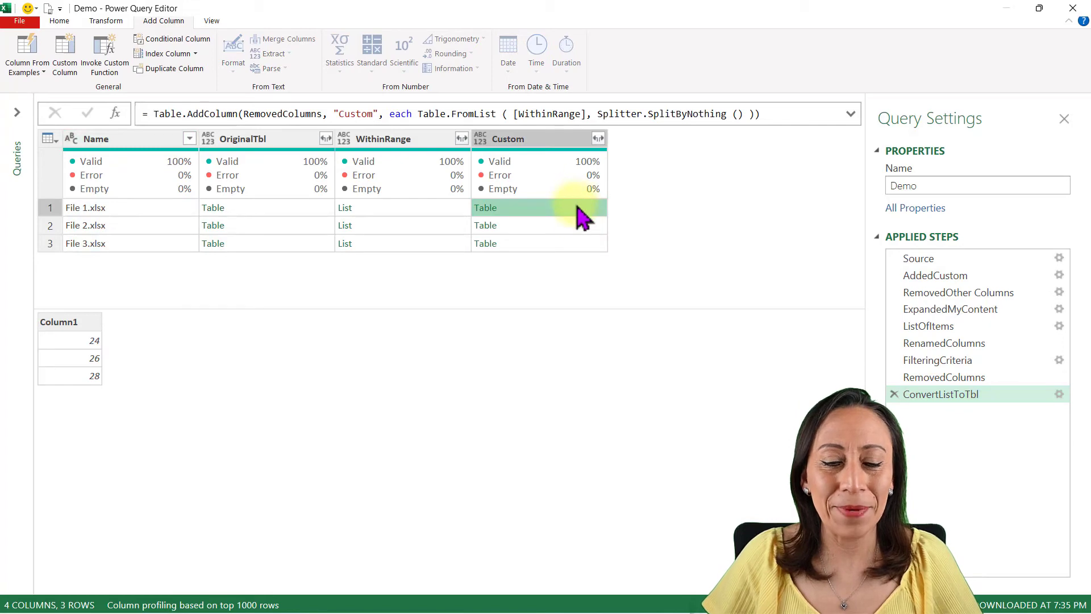
pyautogui.click(260, 206)
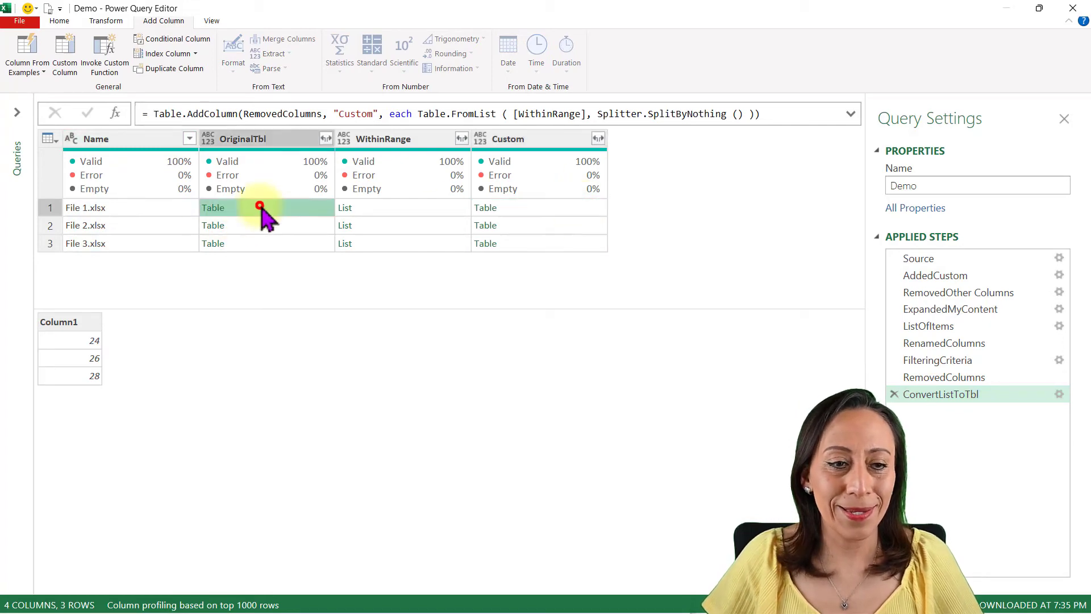
pyautogui.click(164, 207)
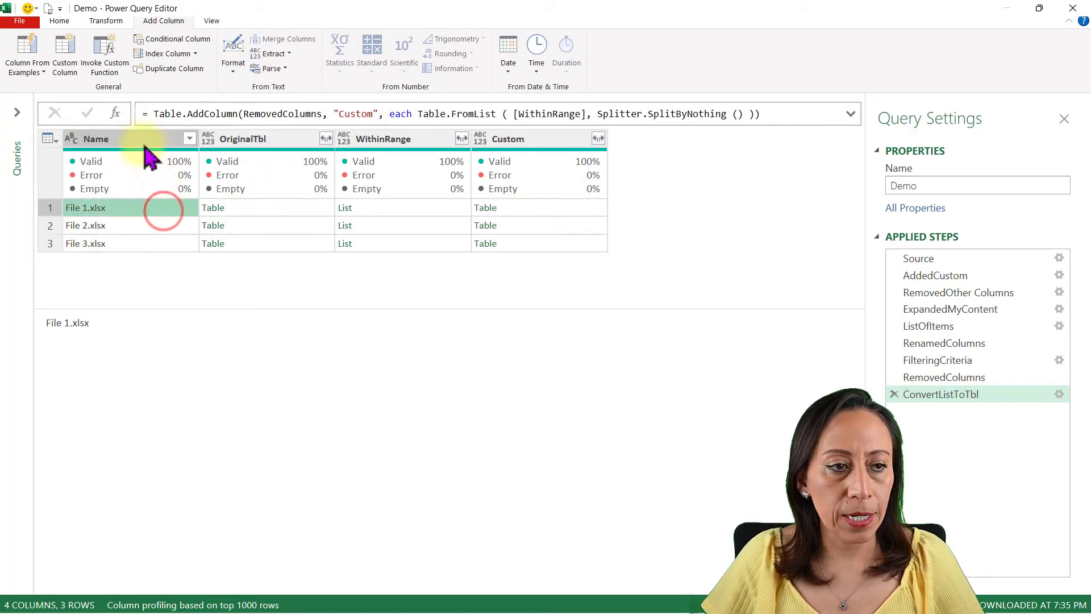
pyautogui.click(544, 209)
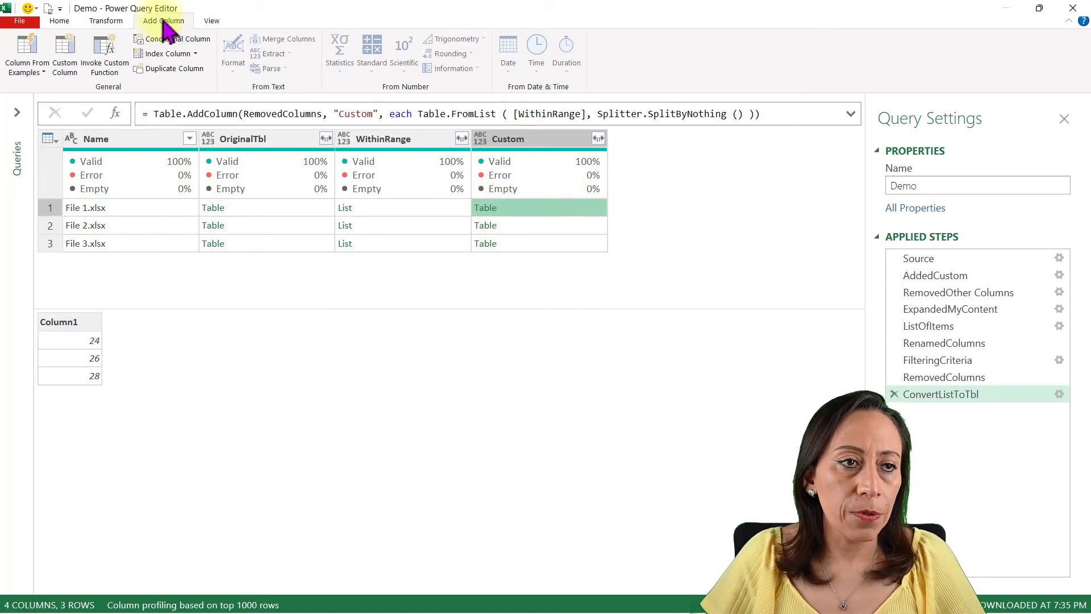
pyautogui.click(59, 20)
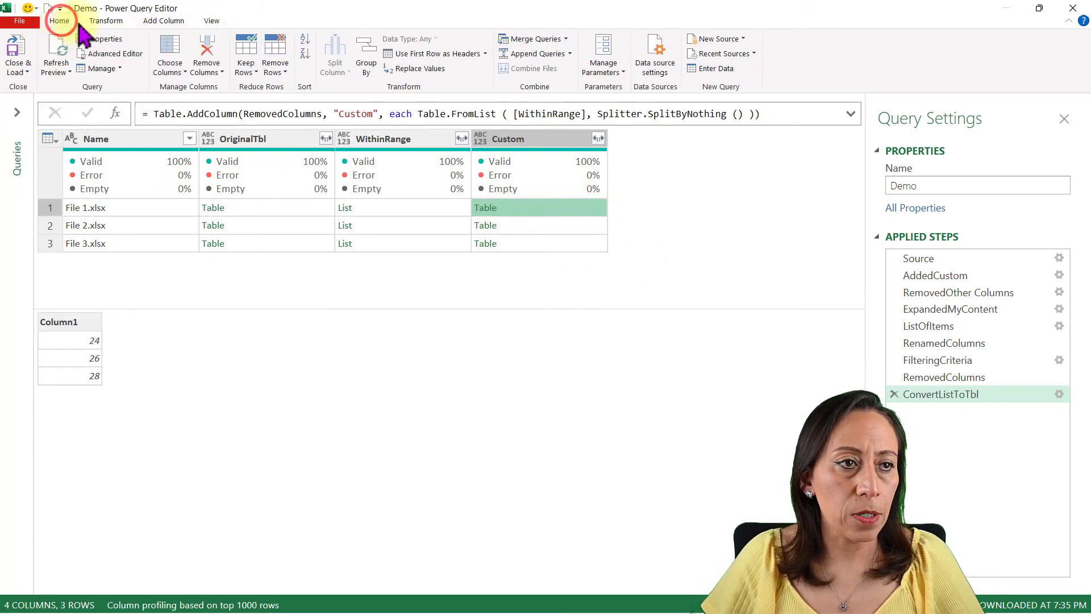
pyautogui.click(565, 38)
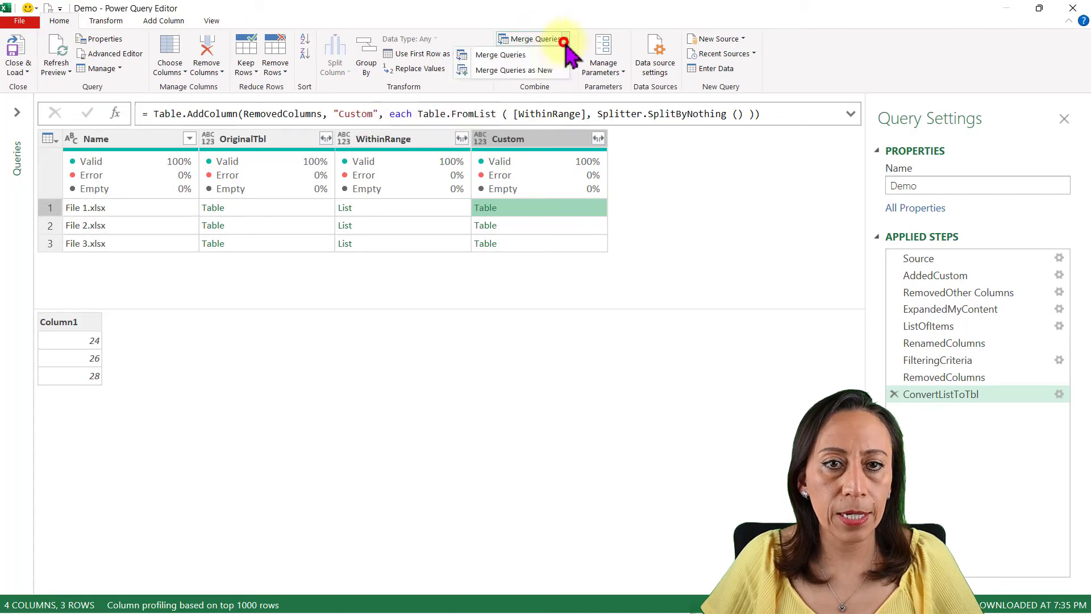
pyautogui.click(540, 69)
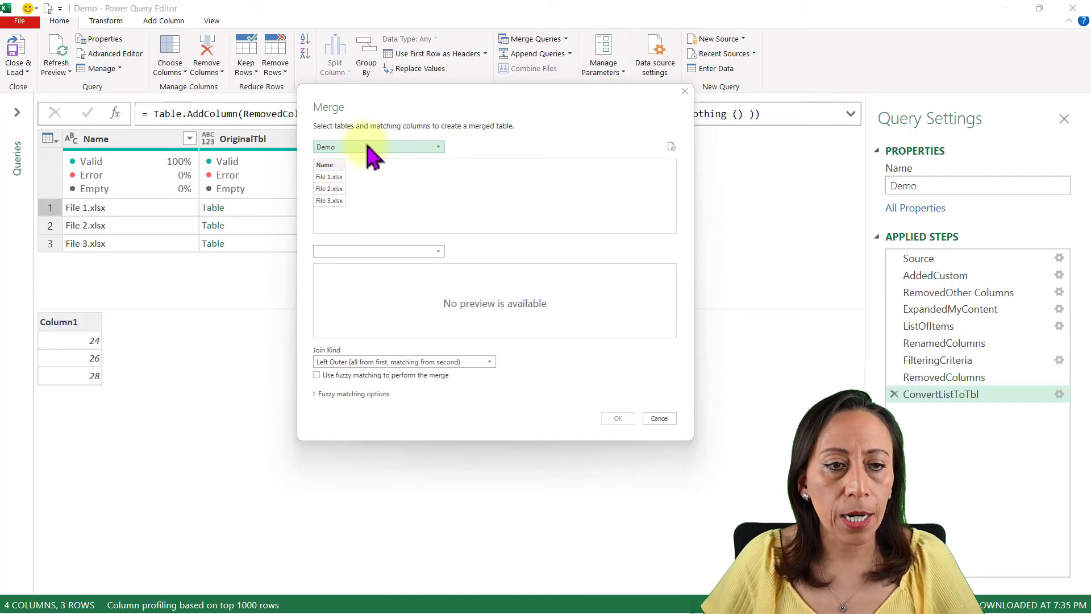
pyautogui.click(366, 250)
pyautogui.click(366, 263)
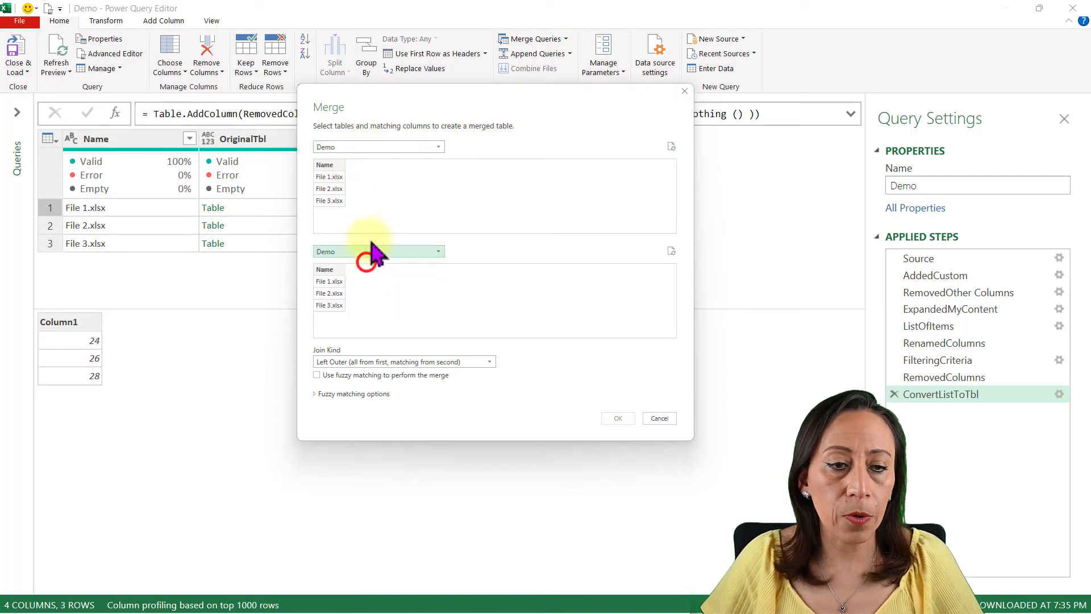
pyautogui.click(326, 164)
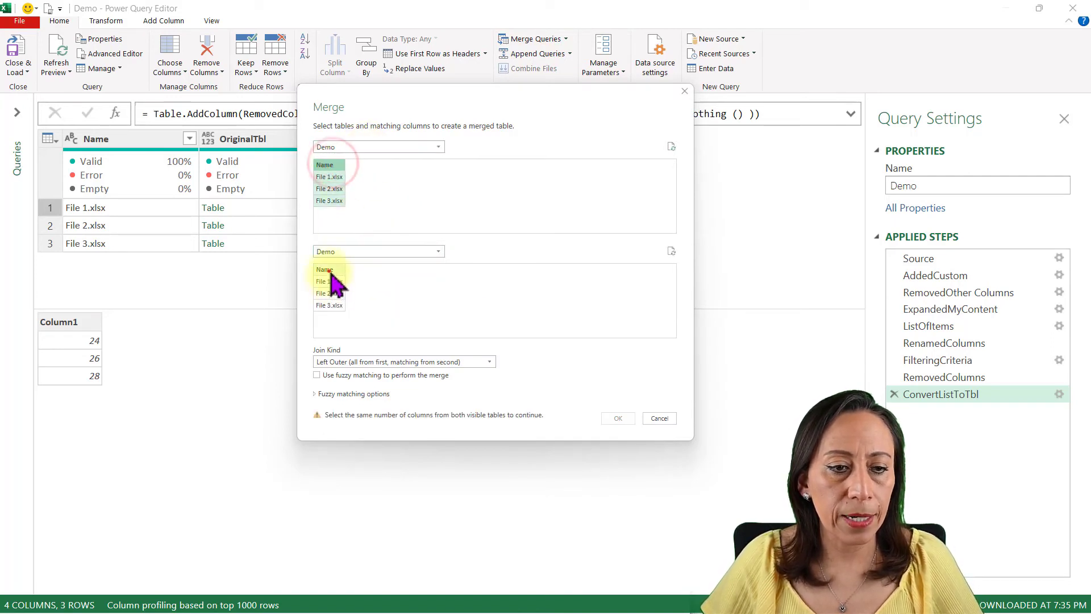
pyautogui.click(327, 269)
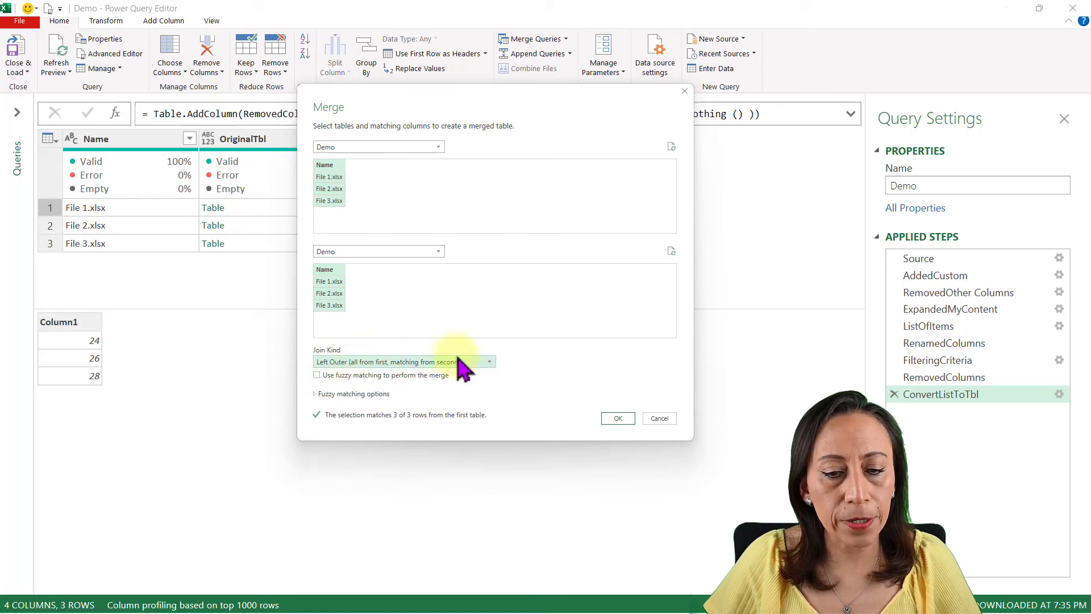
pyautogui.click(621, 418)
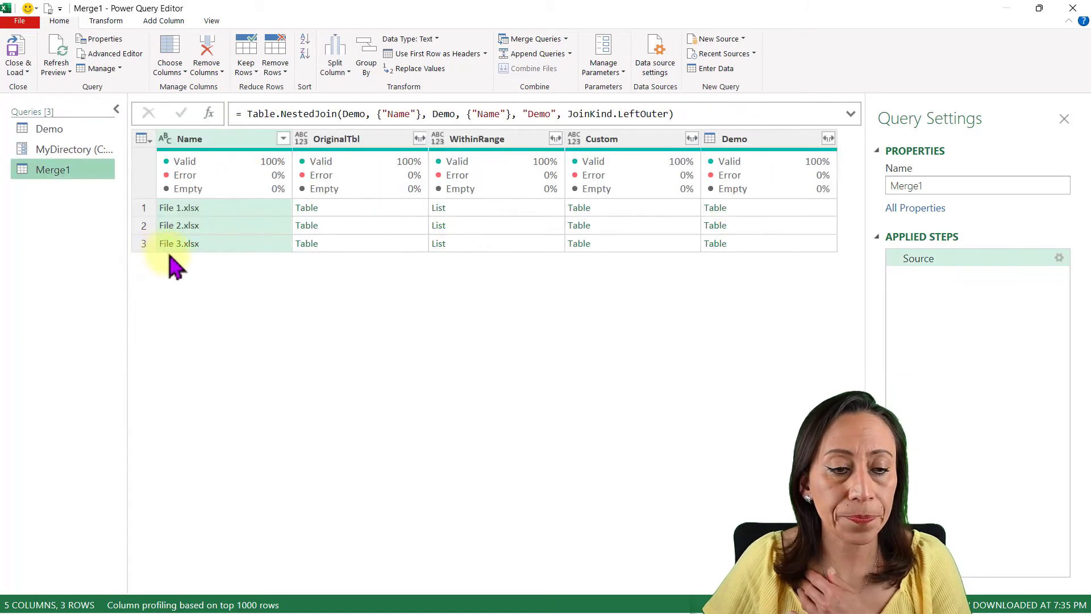
# Copy the Table.NestedJoin expression from the Merge1 query's Source step, without the equals sign
pyautogui.click(247, 114)
pyautogui.moveTo(276, 112); pyautogui.dragTo(691, 112)
pyautogui.hotkey('ctrl', 'c')
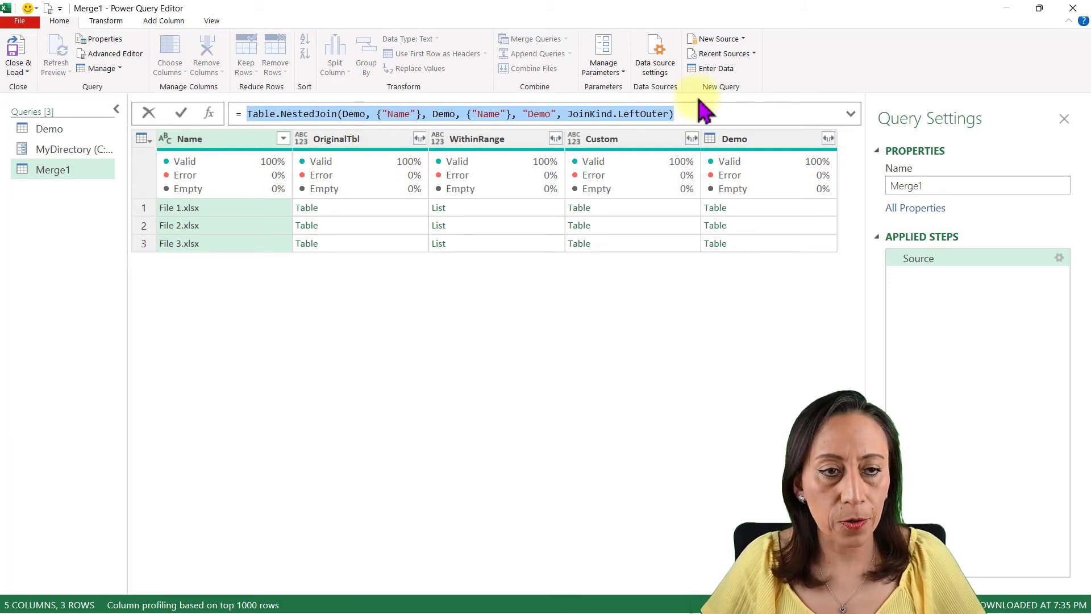
# Start a custom column named Merge in the Demo query, using the copied Table.NestedJoin expression as its formula
pyautogui.click(52, 129)
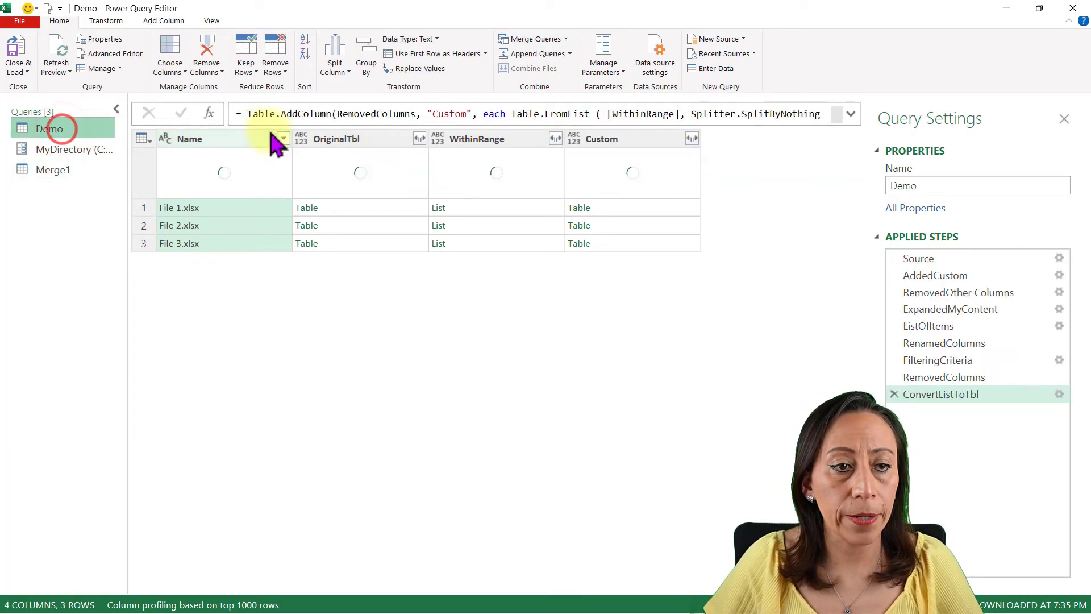
pyautogui.click(165, 20)
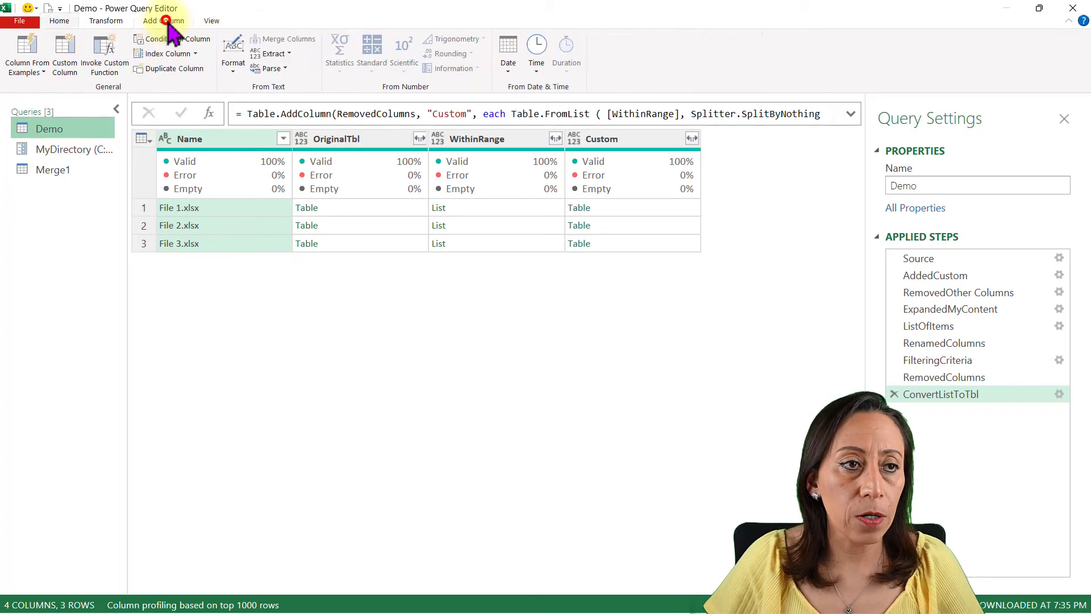
pyautogui.click(64, 57)
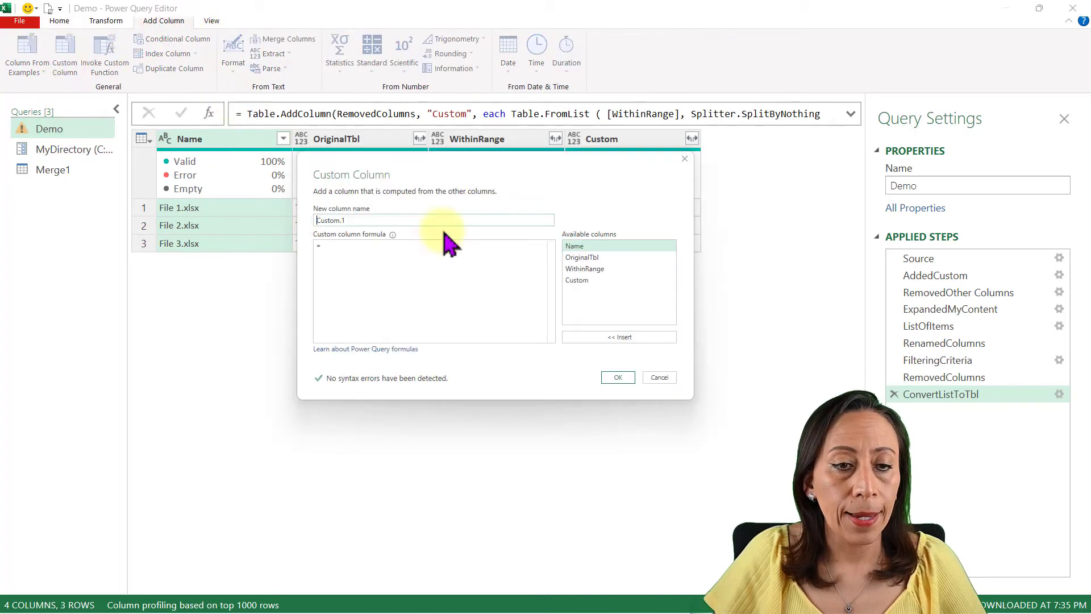
pyautogui.write('Mer')
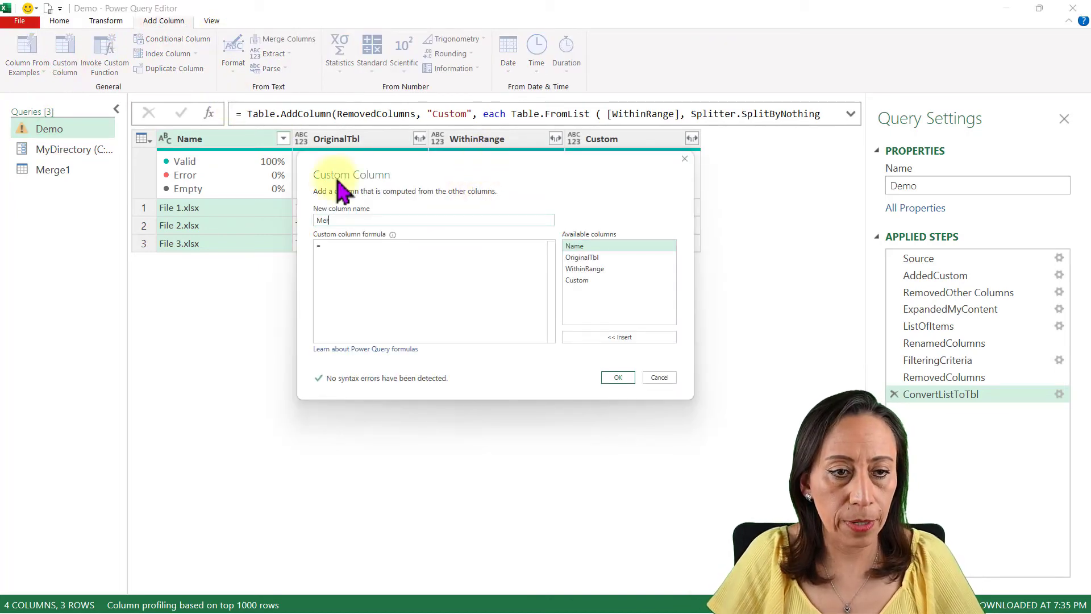
pyautogui.write('ge')
pyautogui.click(356, 248)
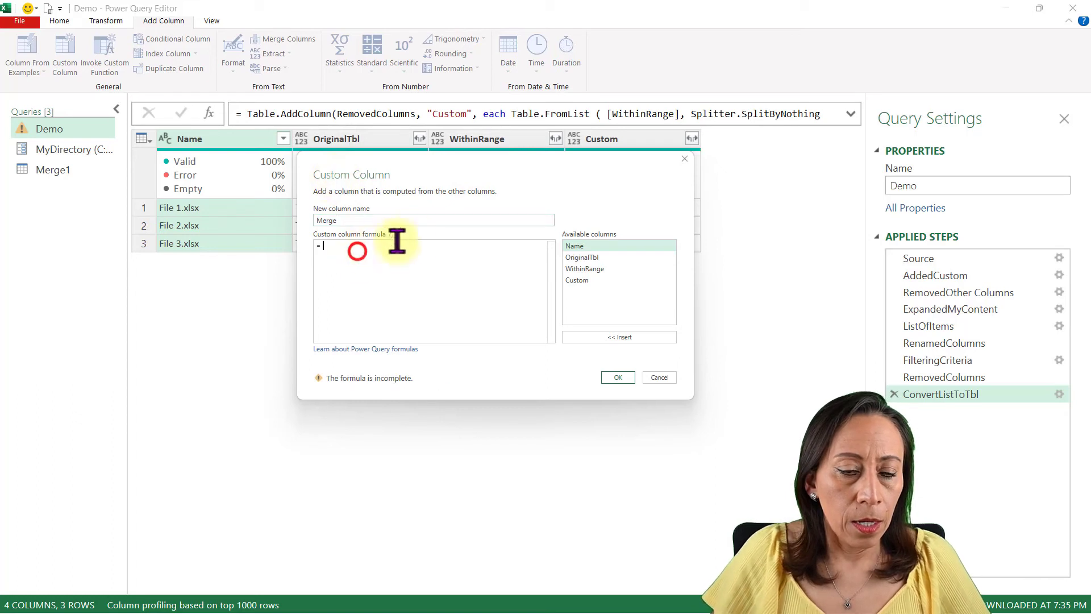
pyautogui.hotkey('ctrl', 'v')
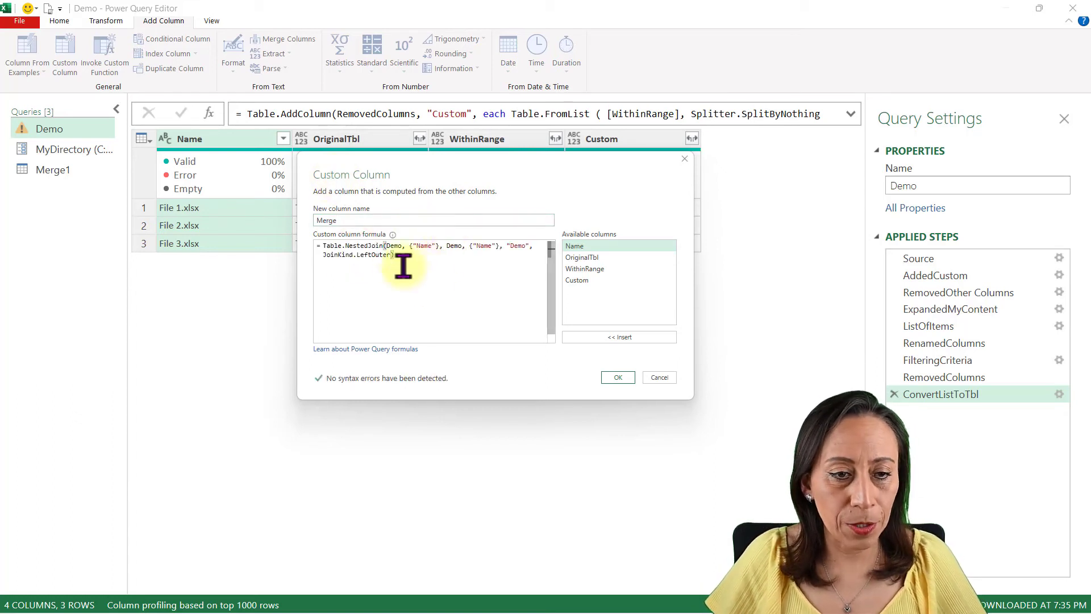
# Break the Table.NestedJoin formula into separate lines for the first table and key, the second table and key, and the remaining arguments
pyautogui.click(389, 246)
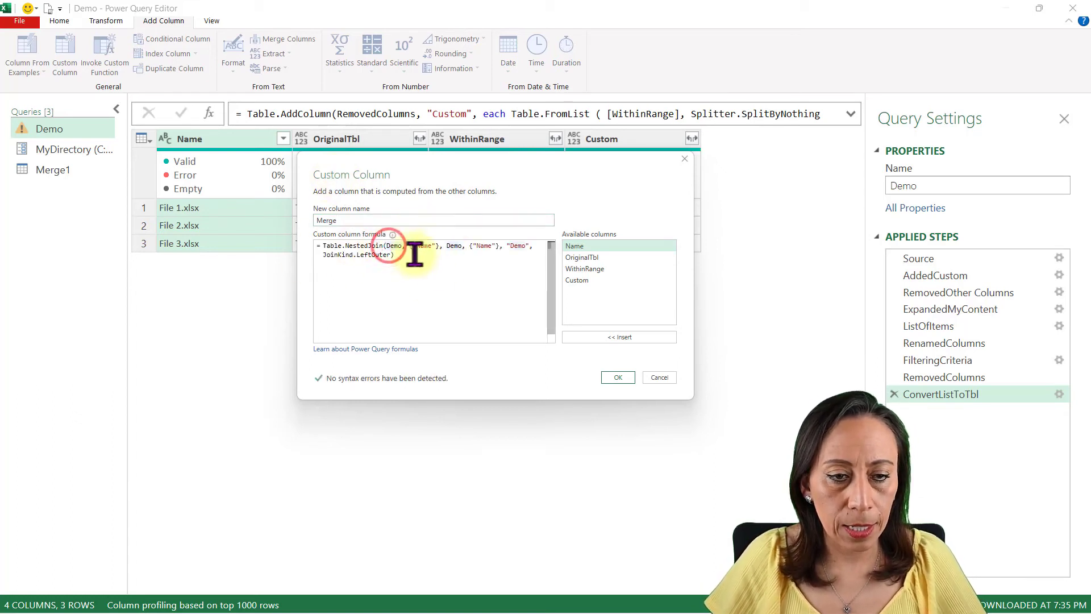
pyautogui.press('Return')
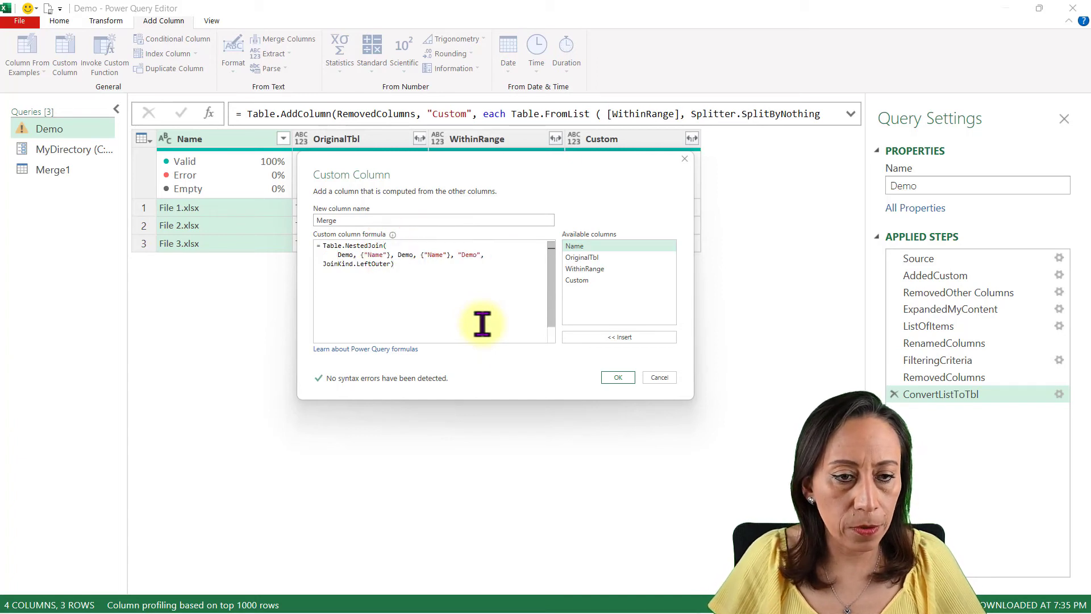
pyautogui.click(398, 254)
pyautogui.press('Return')
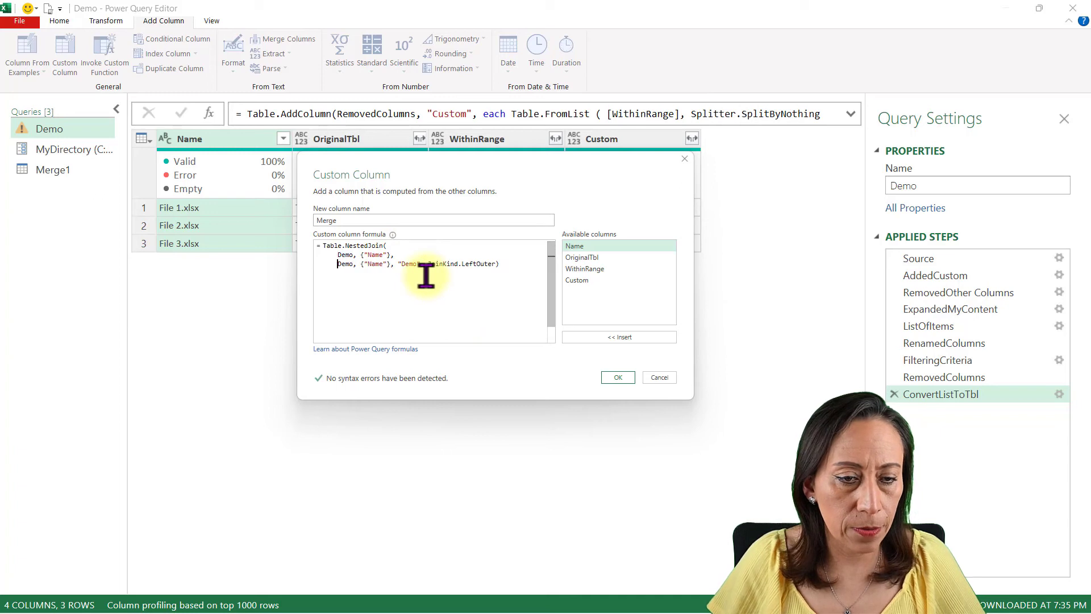
pyautogui.click(398, 268)
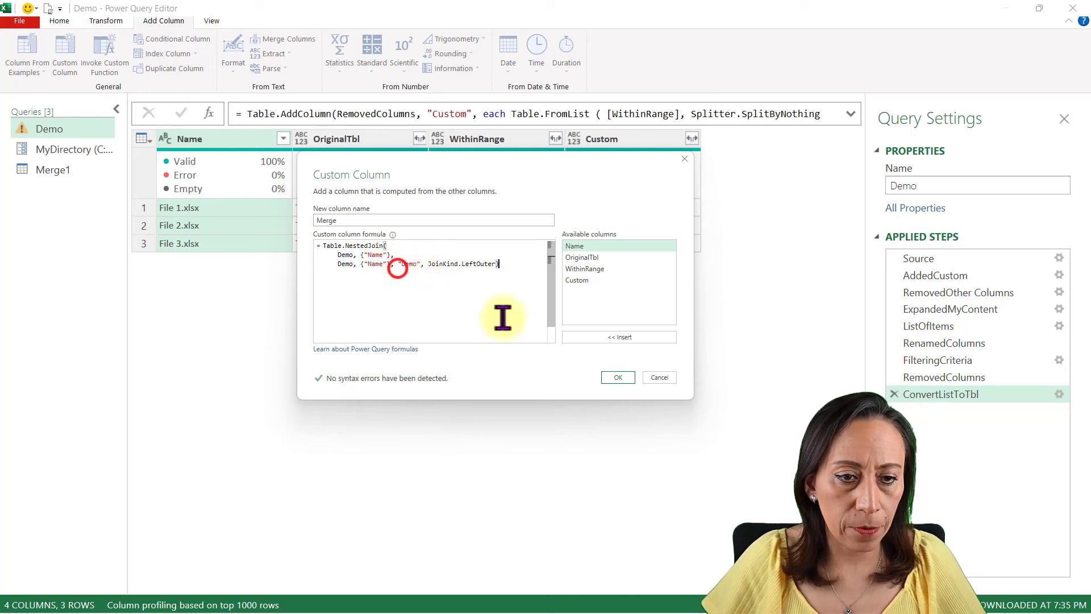
pyautogui.click(396, 263)
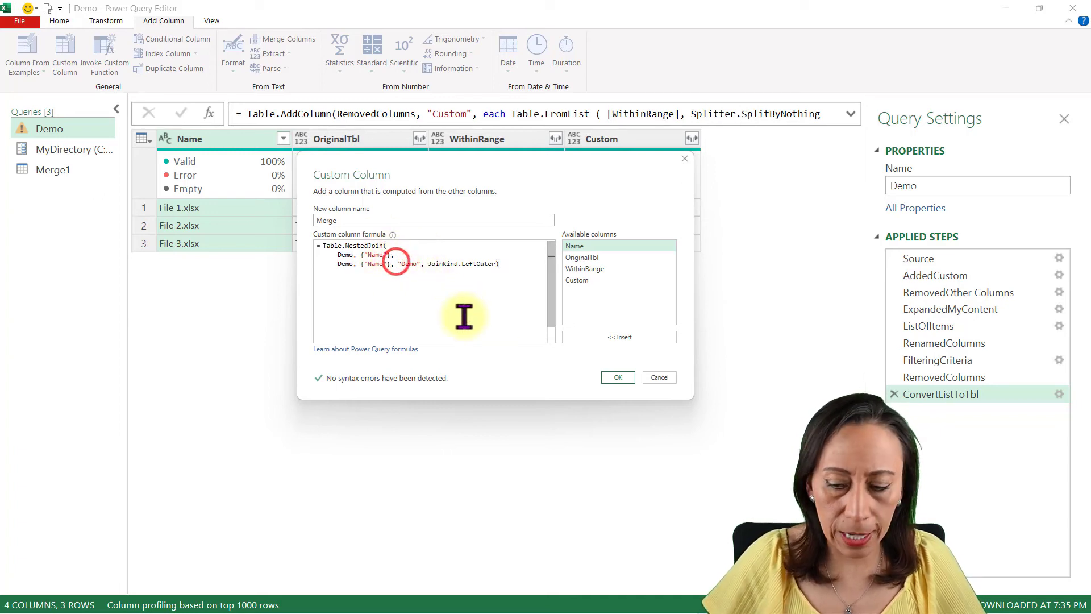
pyautogui.press('Return')
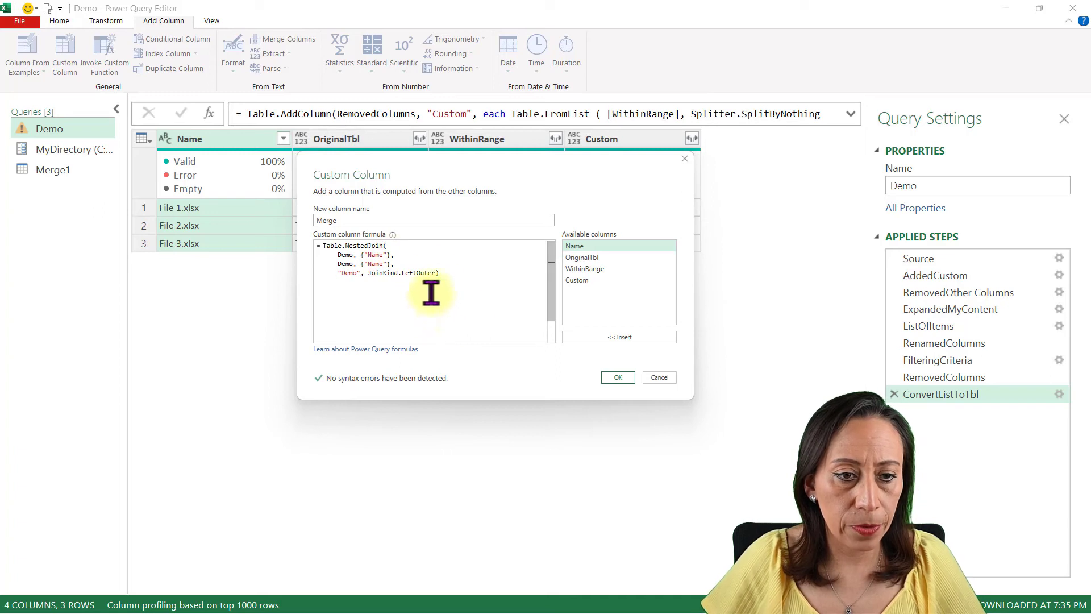
# Replace the join's first table with Custom and its key column with "Column1"
pyautogui.click(348, 255)
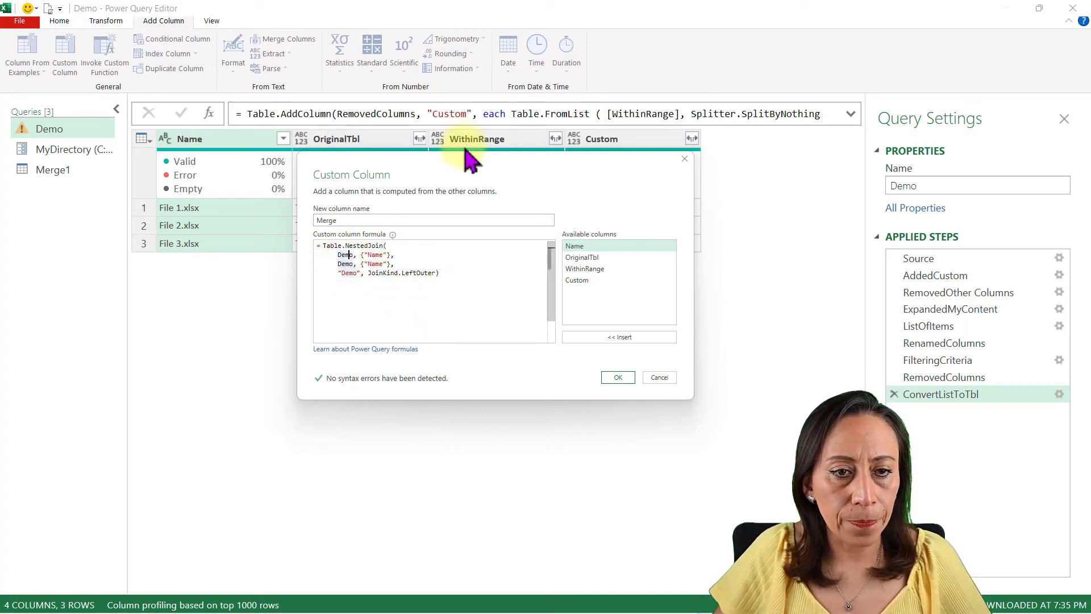
pyautogui.moveTo(460, 153); pyautogui.dragTo(809, 123)
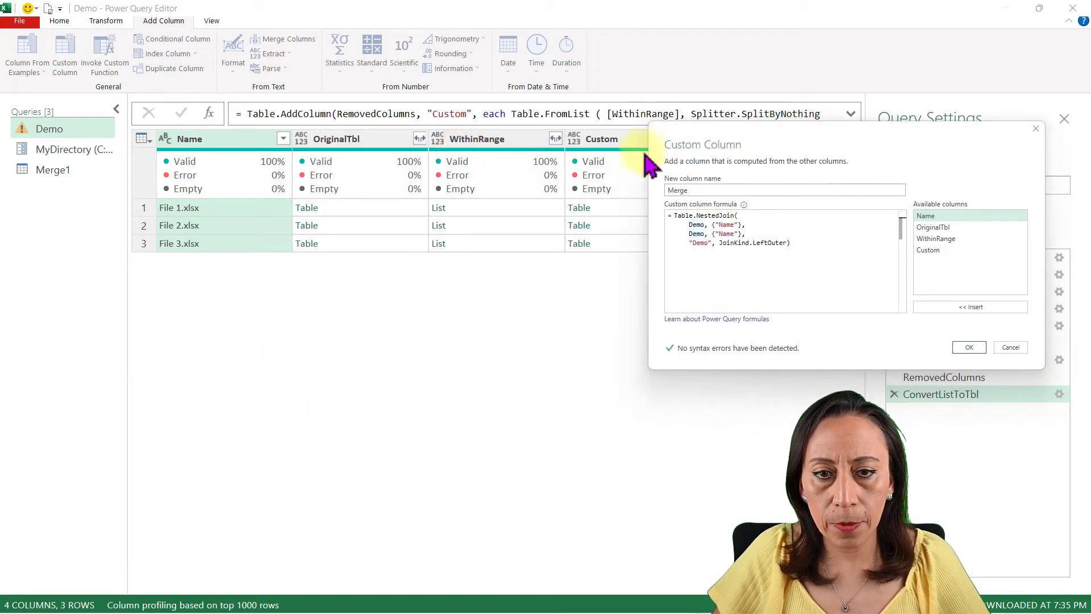
pyautogui.doubleClick(698, 224)
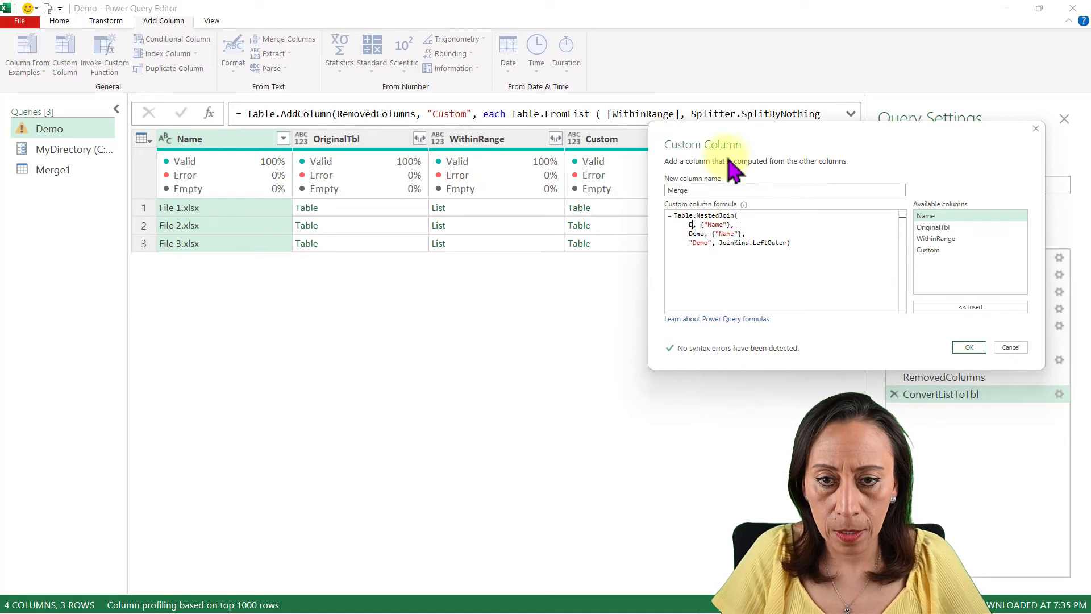
pyautogui.write('Custom')
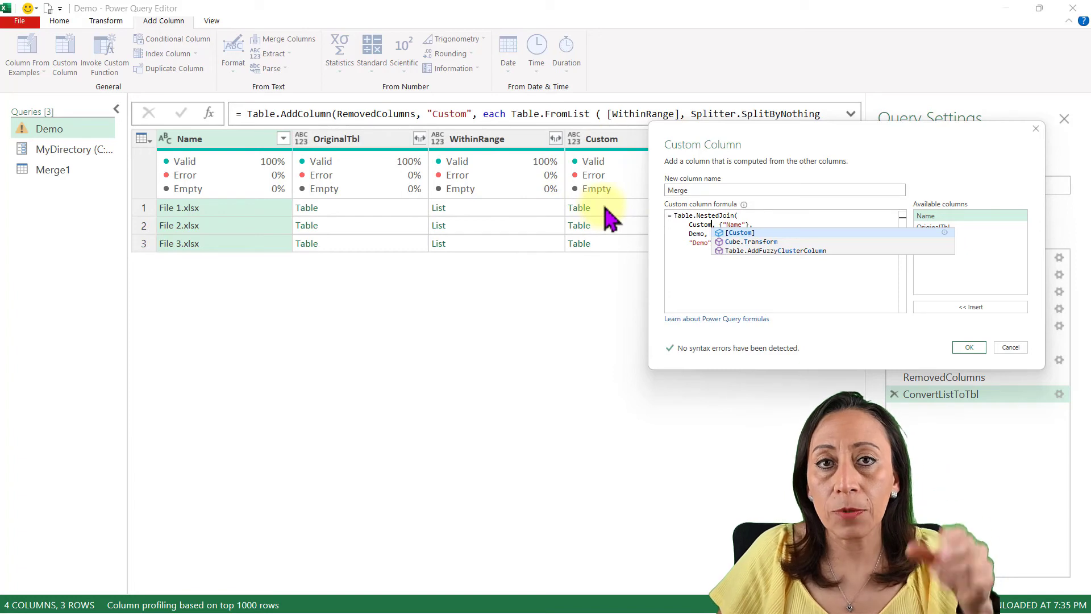
pyautogui.click(730, 219)
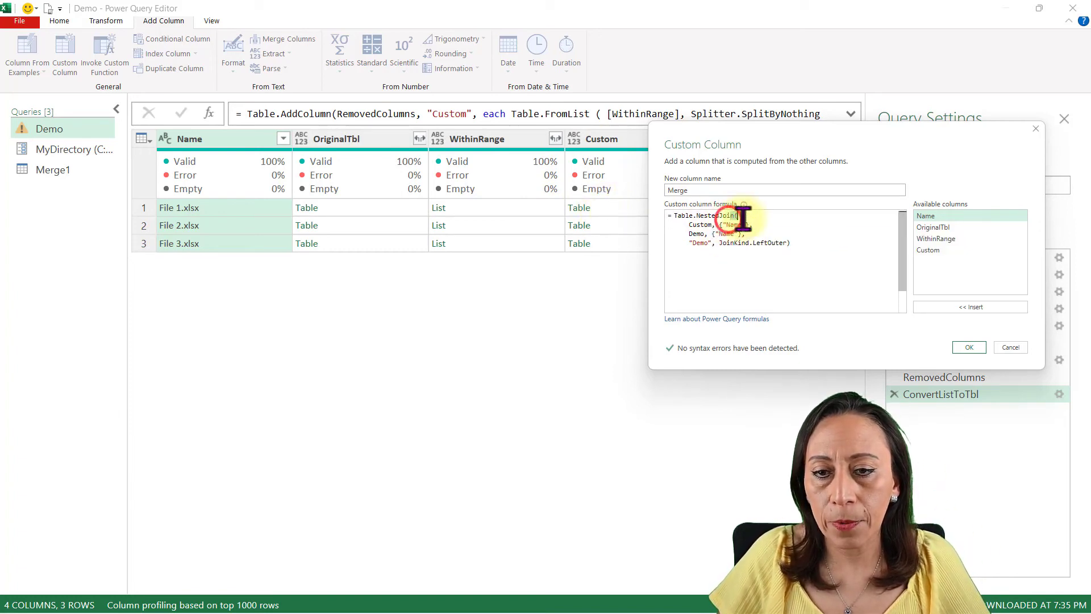
pyautogui.click(736, 216)
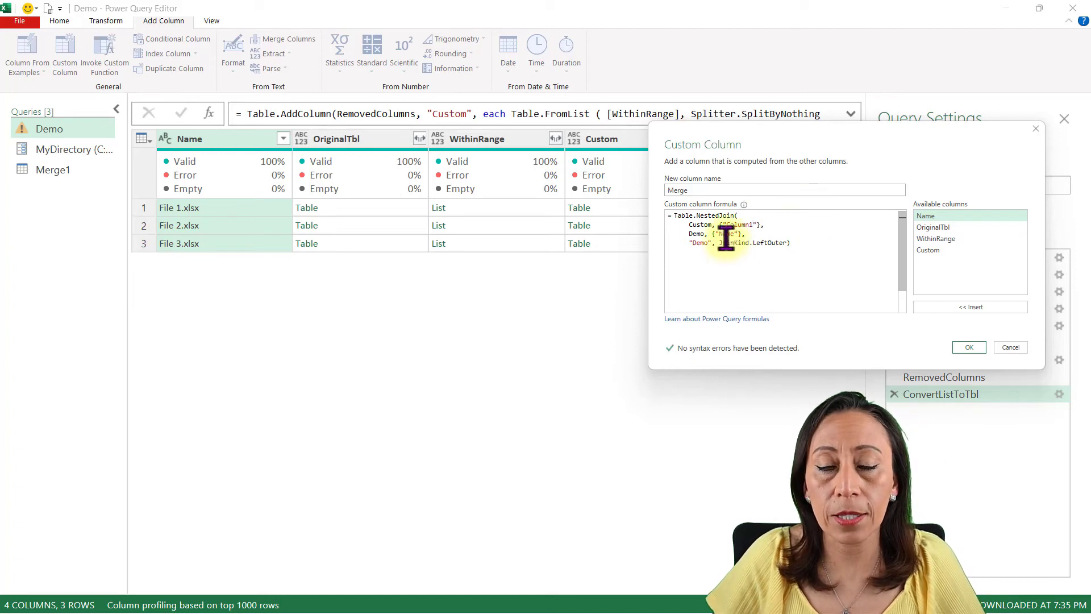
# Set the join's second table to [OriginalTbl] with key "Item", and enclose the first table reference in brackets as [Custom]
pyautogui.click(688, 234)
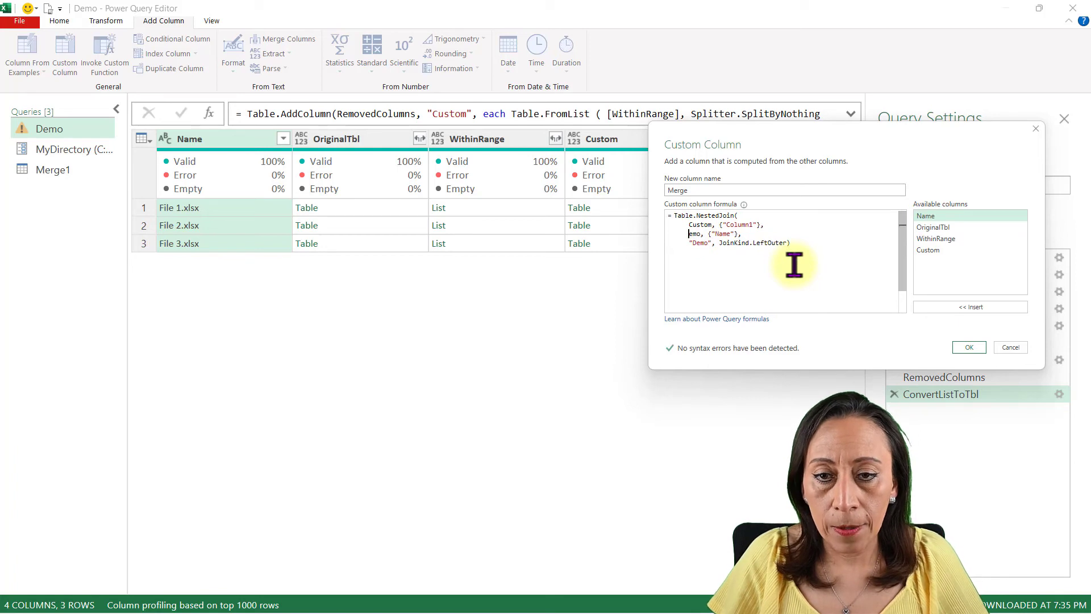
pyautogui.press('Delete')
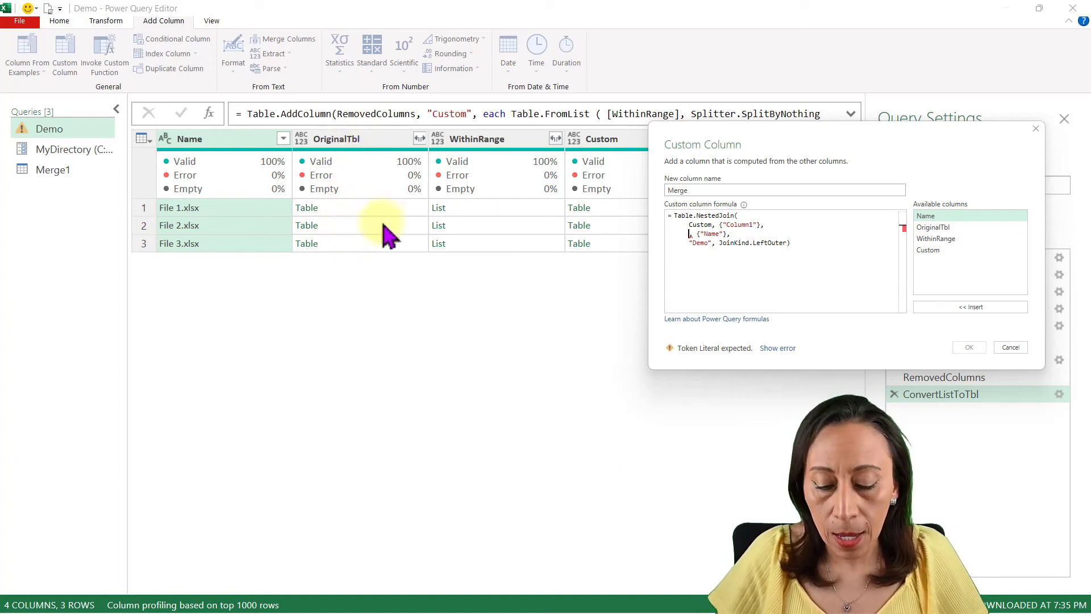
pyautogui.write('[')
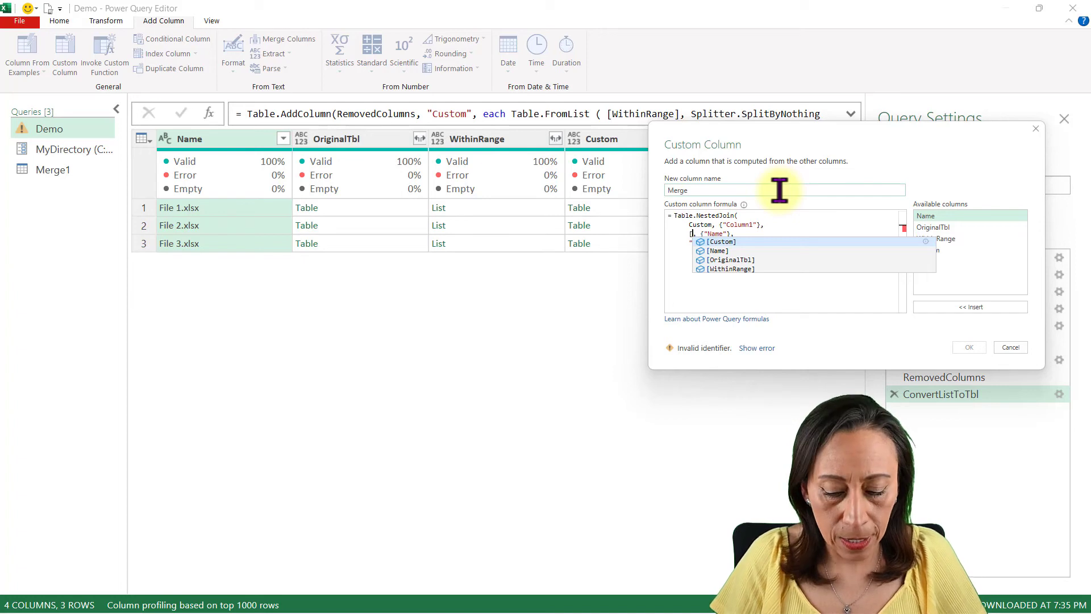
pyautogui.write('Or')
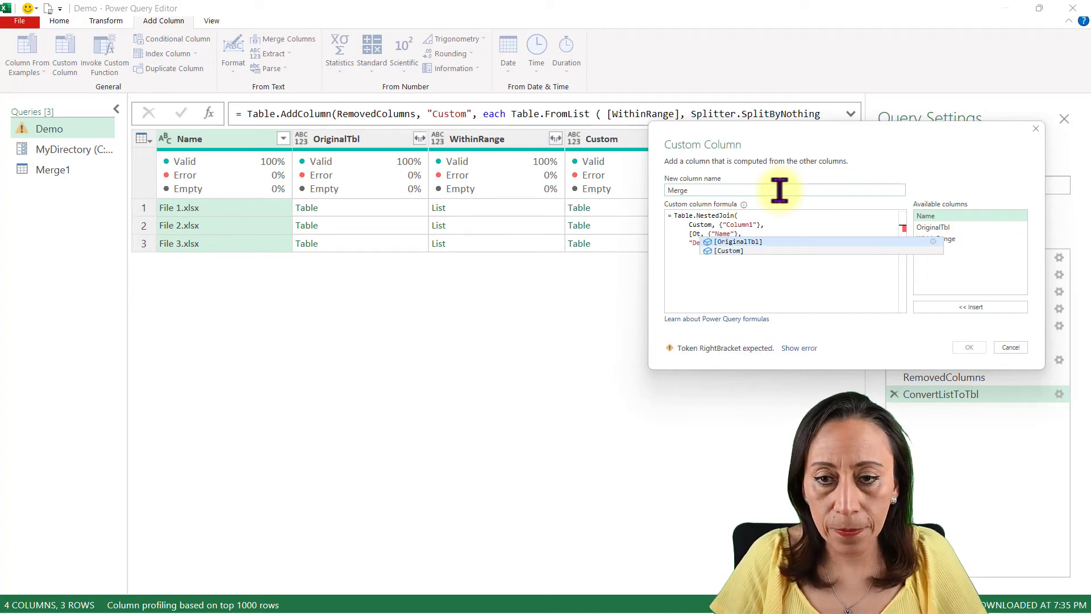
pyautogui.click(737, 242)
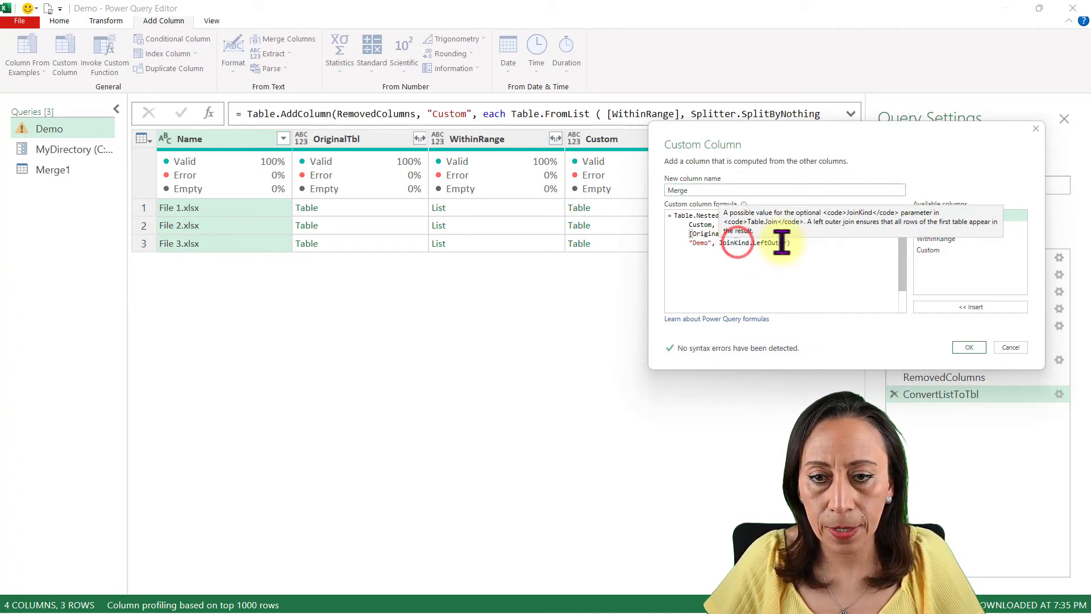
pyautogui.click(689, 224)
pyautogui.write('[')
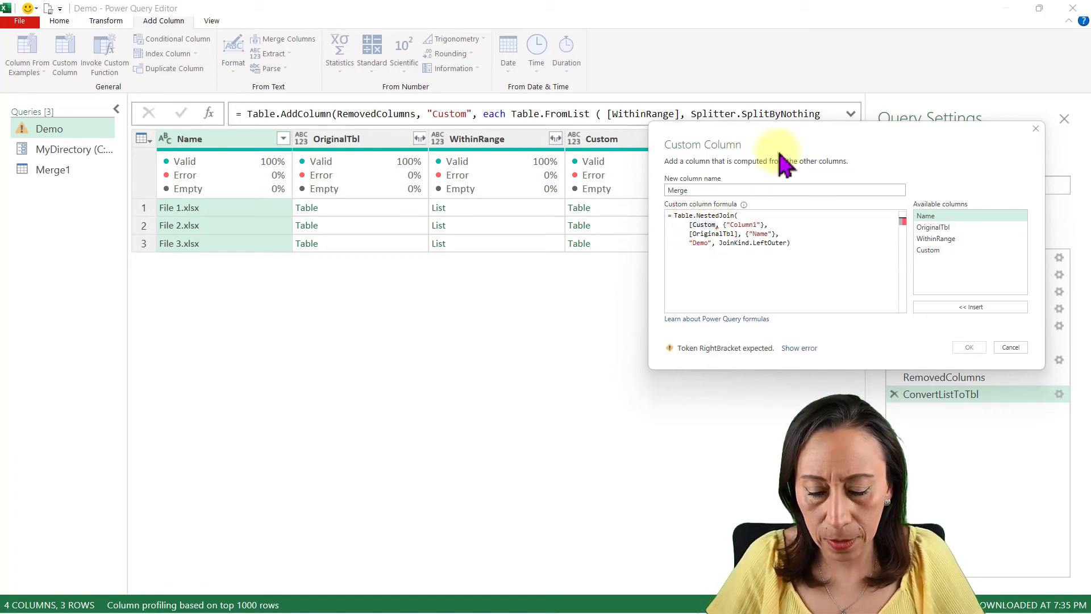
pyautogui.write(']')
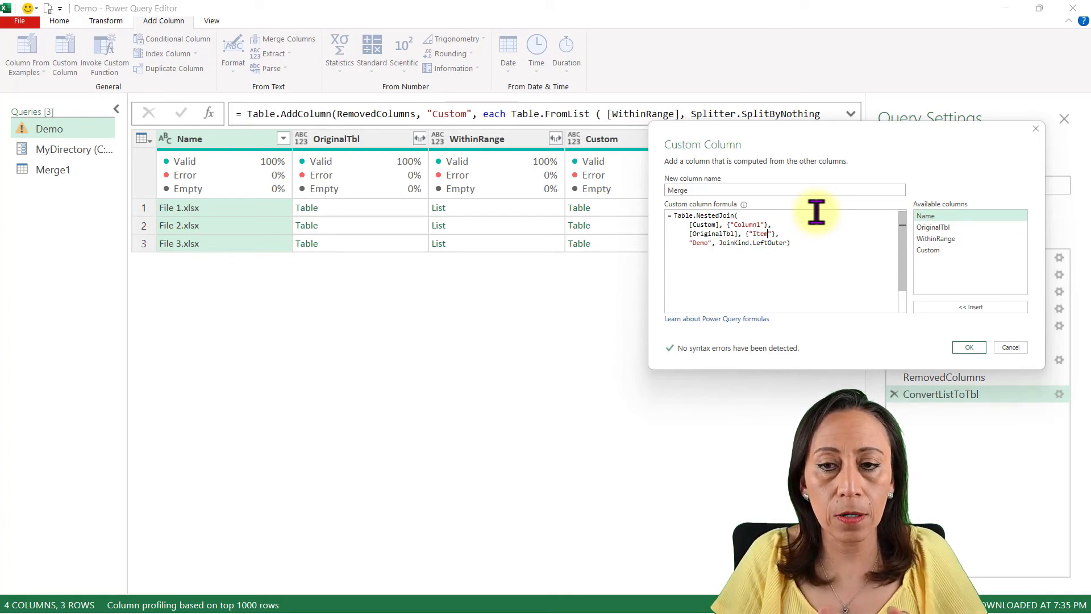
# Name the join's nested column "MatchingItems", keep JoinKind.LeftOuter, and add the custom column to the query
pyautogui.doubleClick(699, 243)
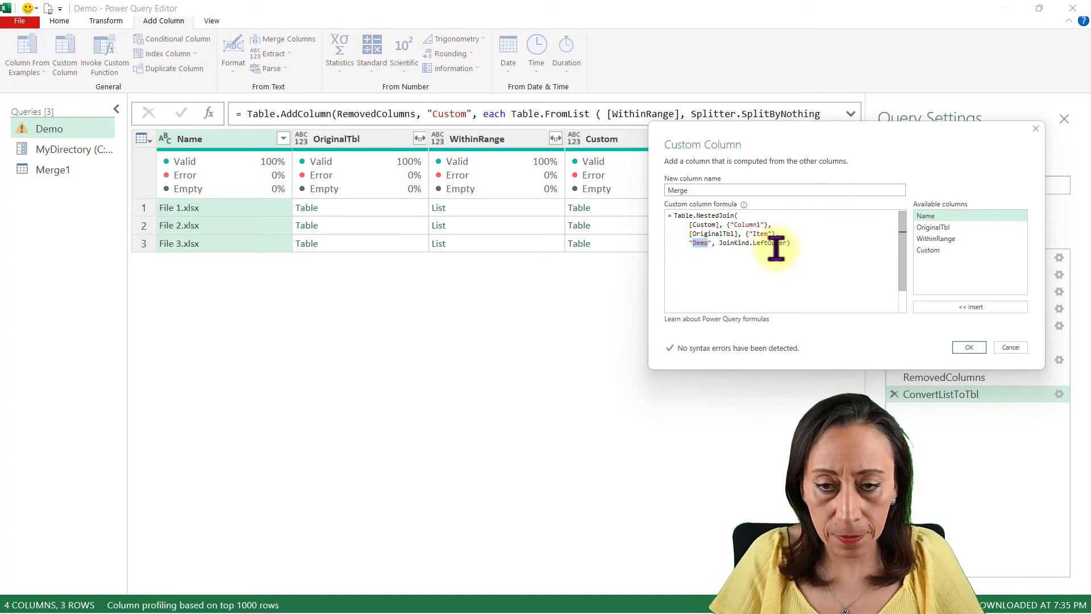
pyautogui.write('MatchingItems')
pyautogui.moveTo(753, 243); pyautogui.dragTo(816, 241)
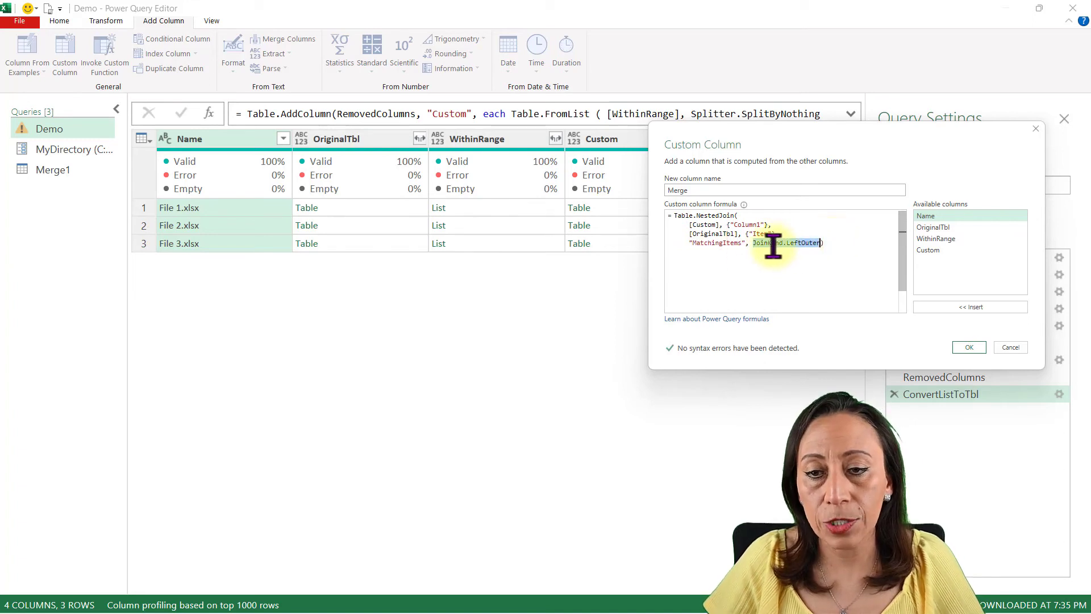
pyautogui.click(825, 244)
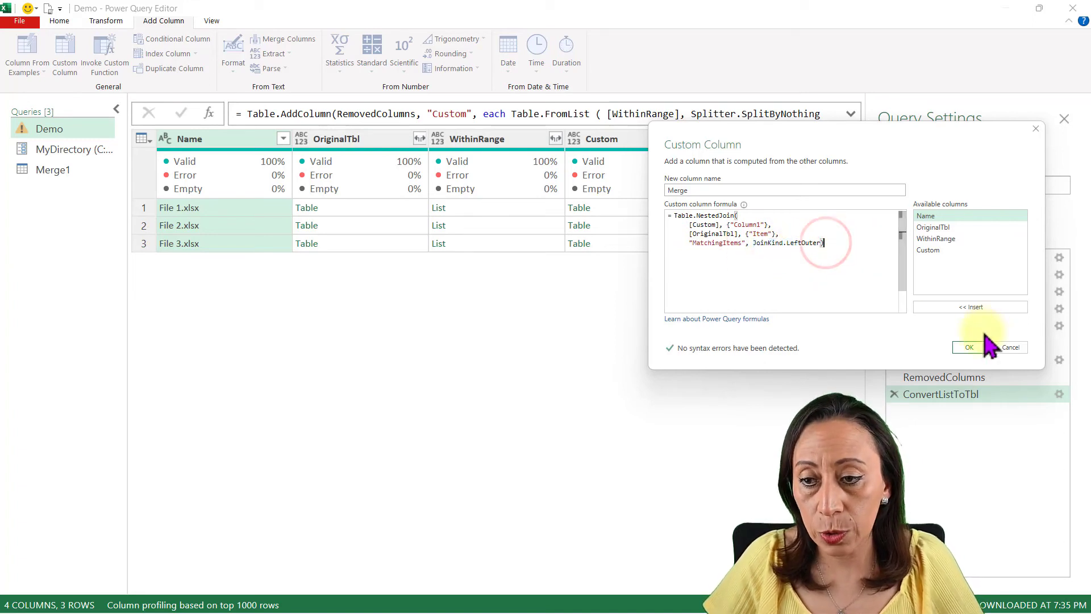
pyautogui.click(970, 349)
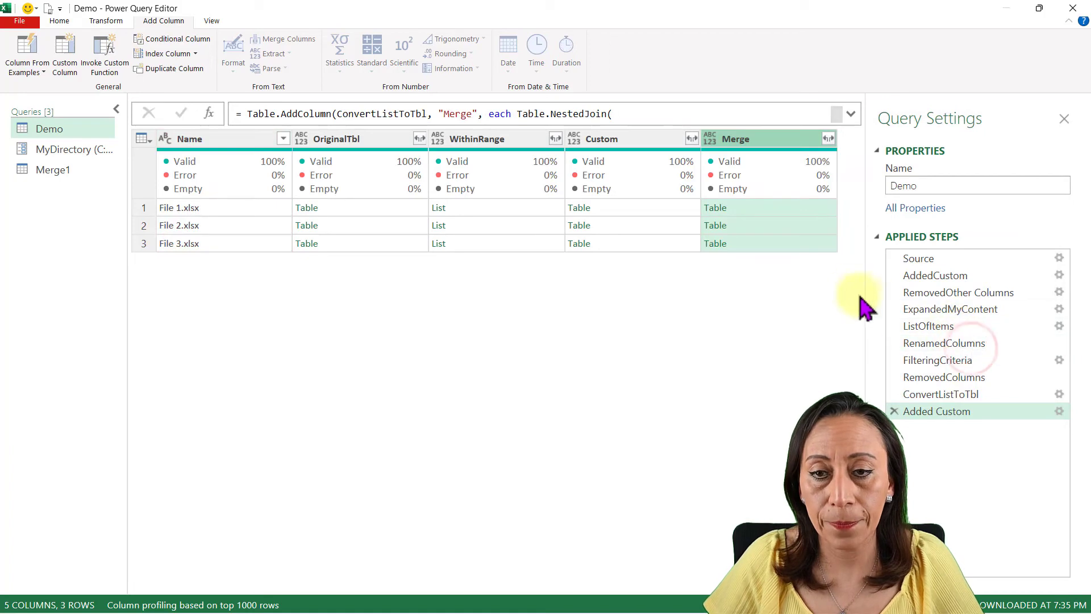
# Preview the nested tables in the Merge column for the three files, checking their Column1 and MatchingItems contents
pyautogui.click(813, 204)
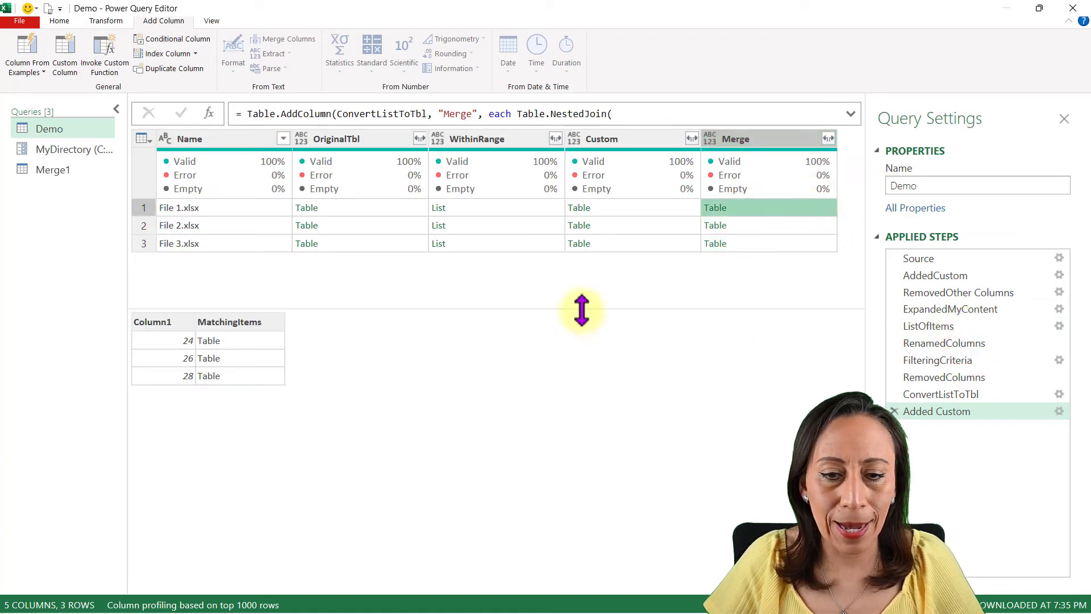
pyautogui.moveTo(581, 310); pyautogui.dragTo(581, 292)
pyautogui.click(771, 226)
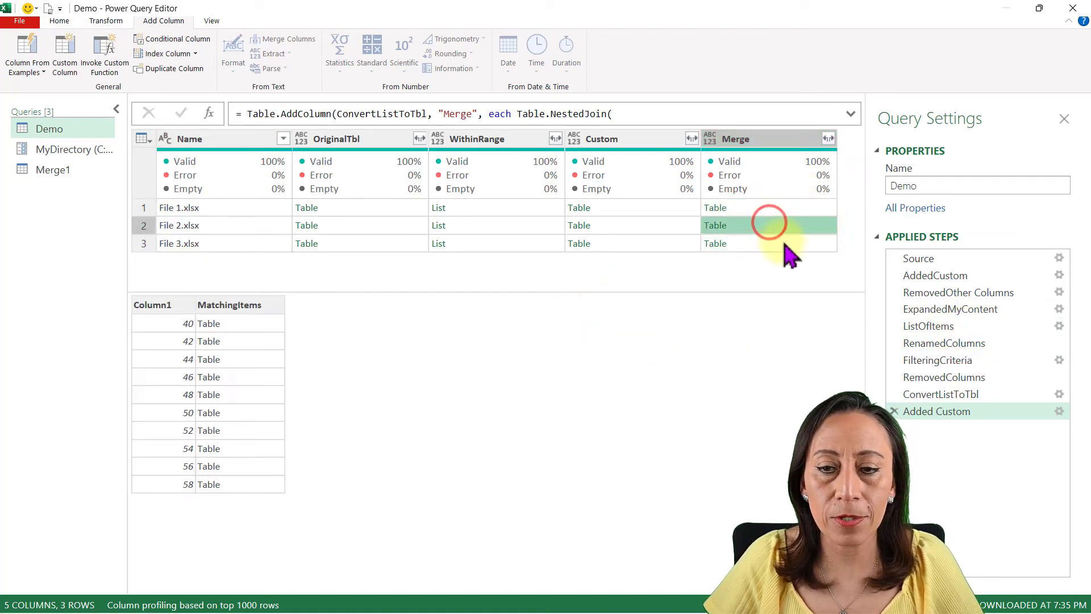
pyautogui.click(780, 244)
pyautogui.click(776, 225)
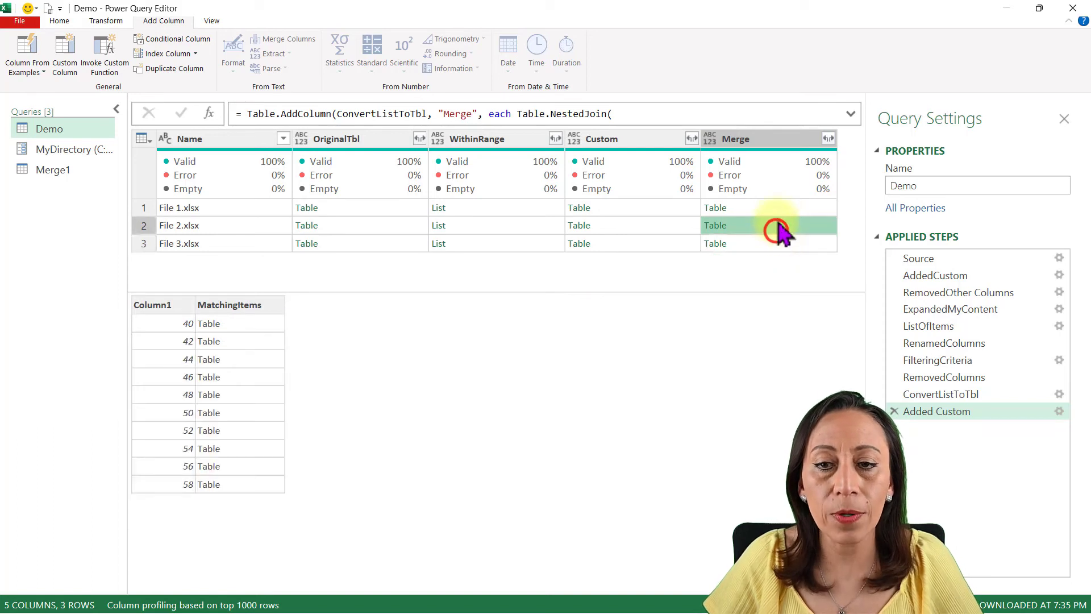
pyautogui.click(776, 208)
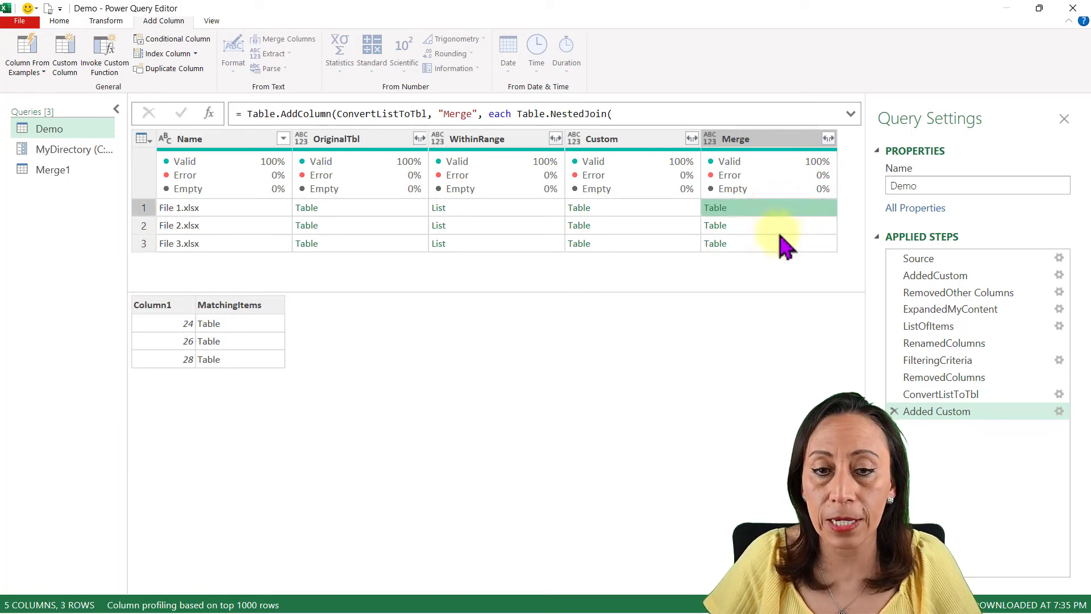
# Remove the WithinRange, Custom and OriginalTbl columns from the query, keeping only Name and Merge
pyautogui.click(632, 138)
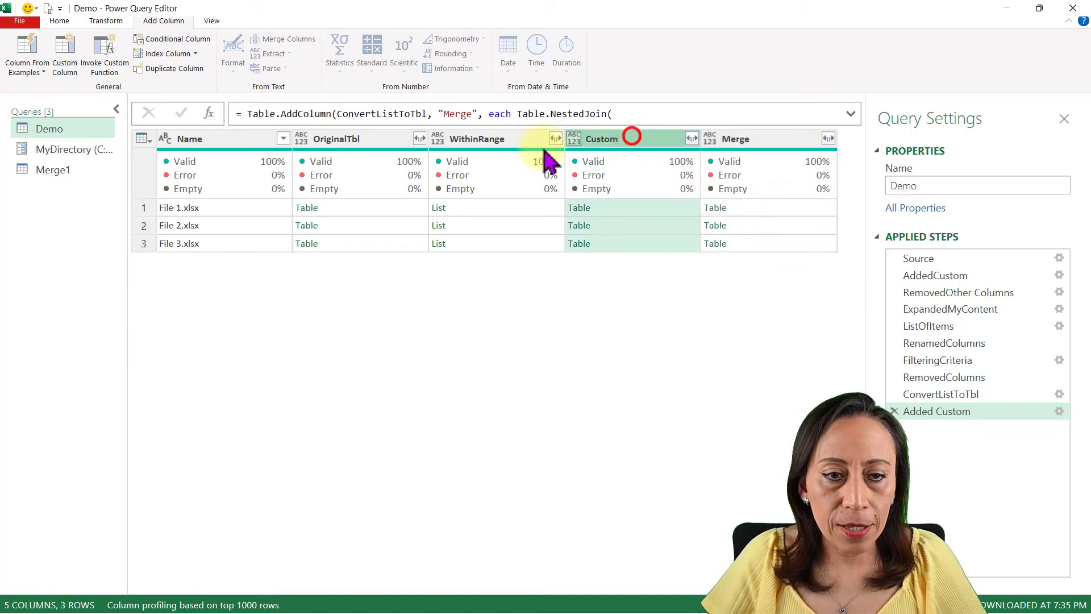
pyautogui.keyDown('ctrl'); pyautogui.click(493, 140); pyautogui.keyUp('ctrl')
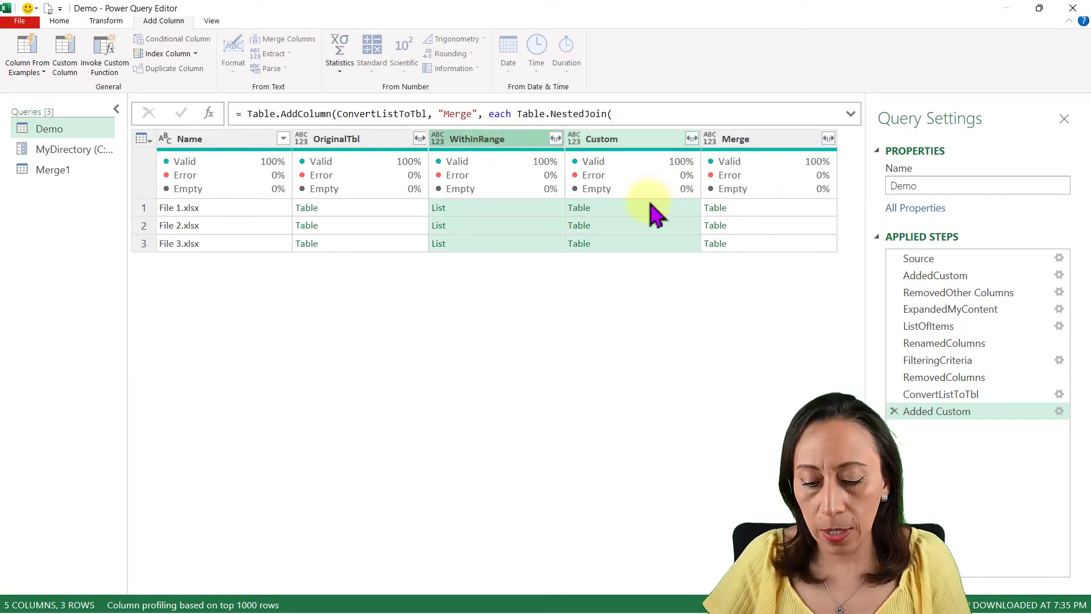
pyautogui.press('Delete')
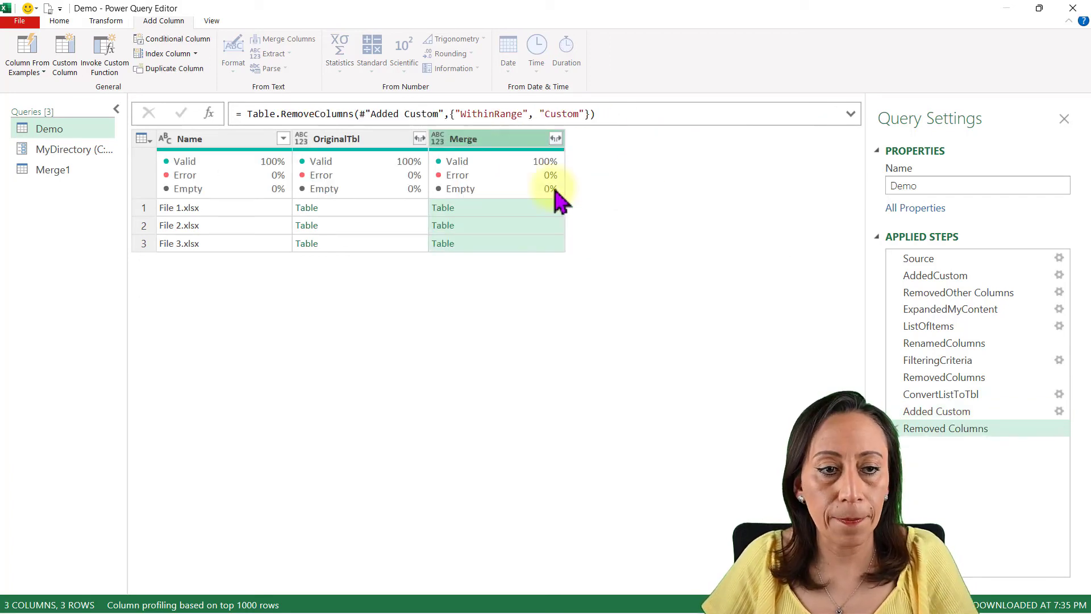
pyautogui.click(412, 206)
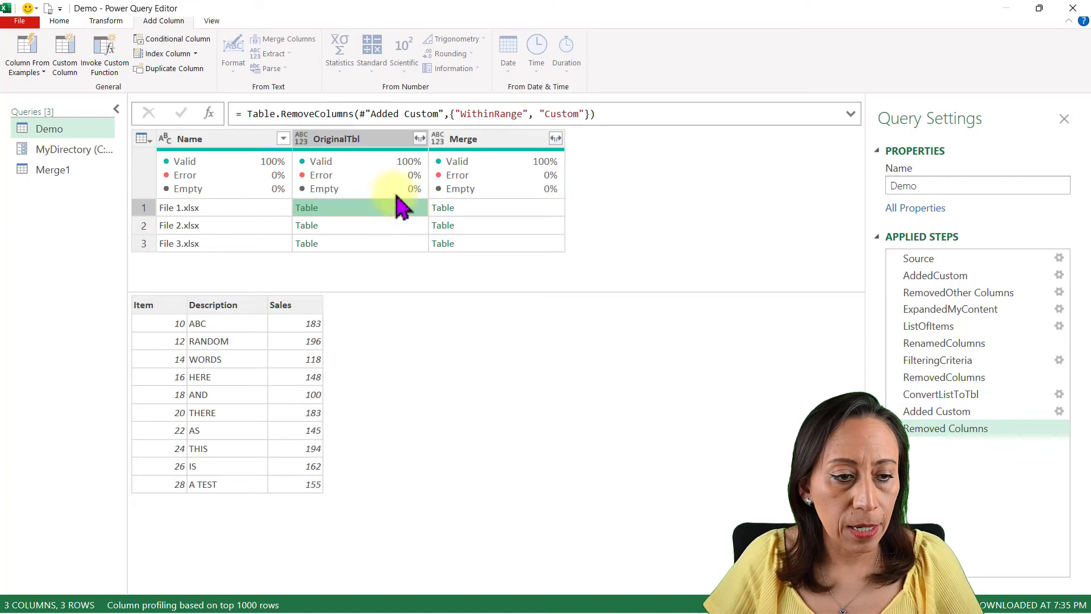
pyautogui.click(392, 139)
pyautogui.press('Delete')
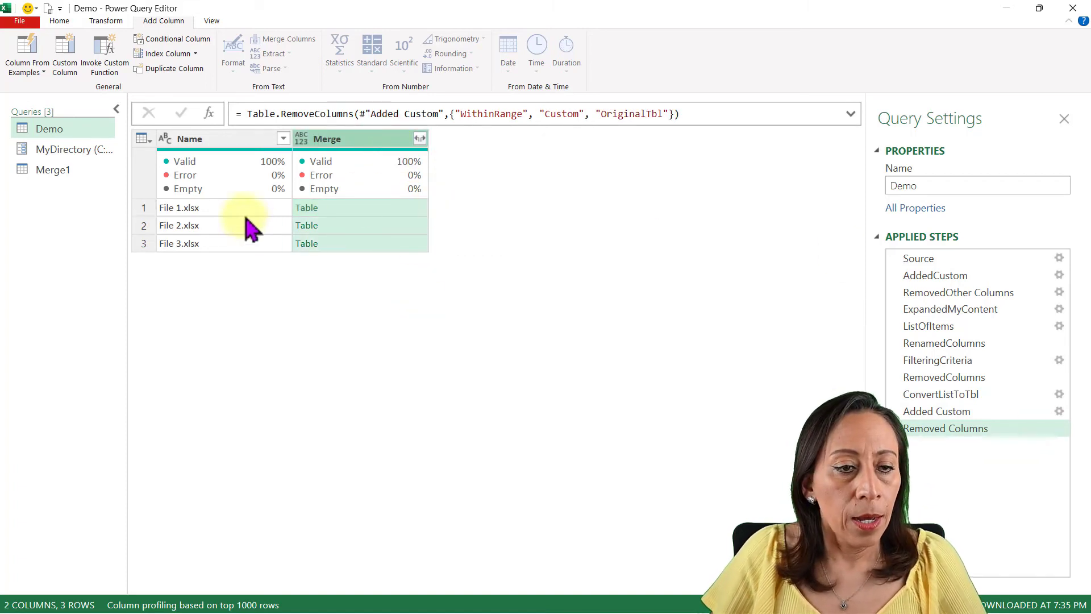
pyautogui.click(365, 225)
pyautogui.click(365, 239)
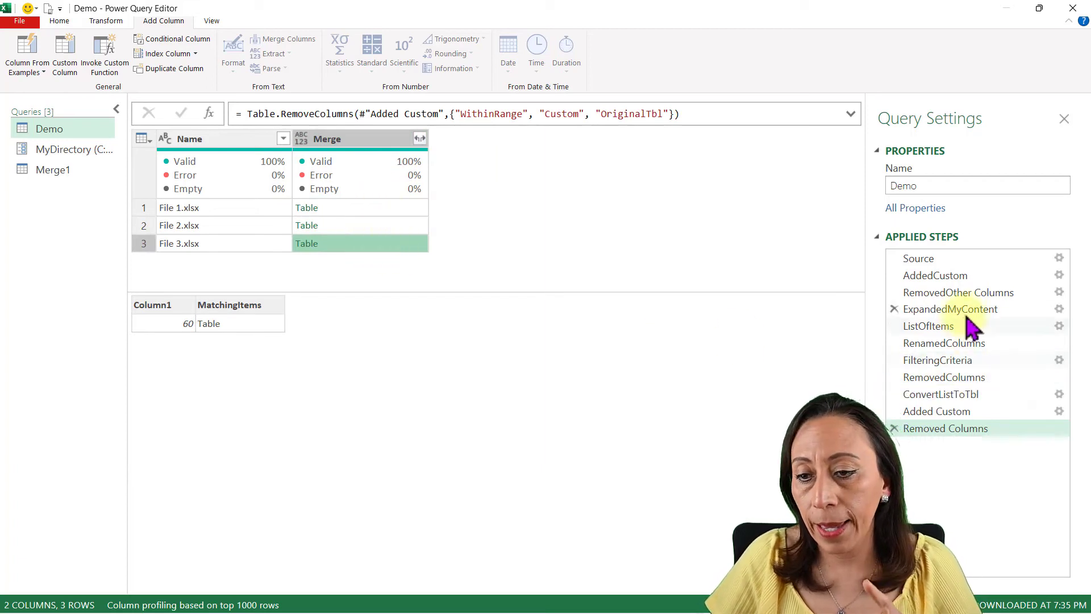
# Set the upper limit of the item range in the FilteringCriteria step's formula to 40
pyautogui.click(972, 363)
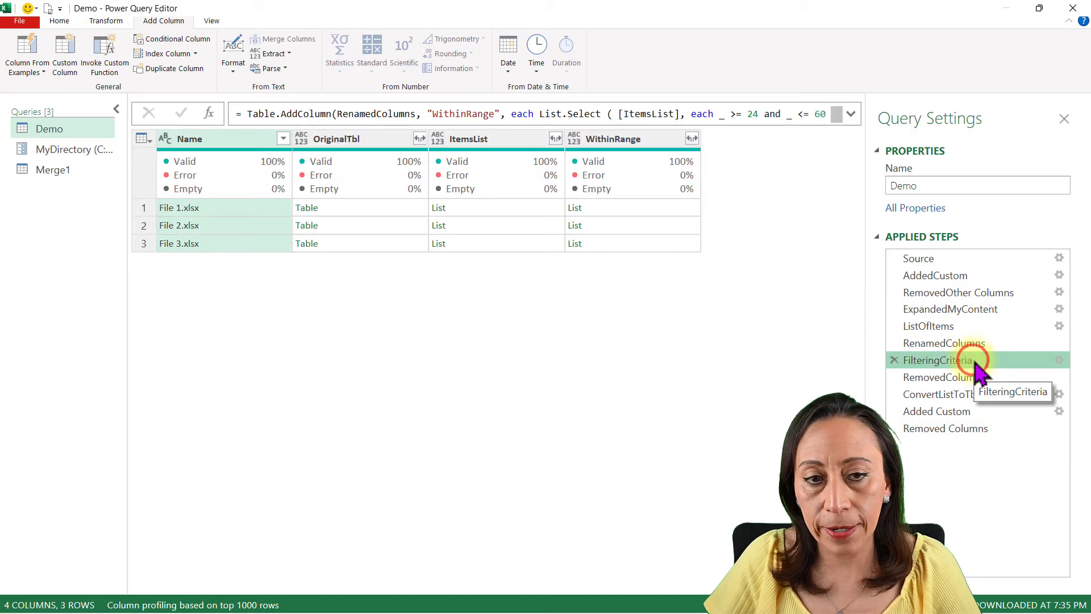
pyautogui.click(817, 113)
pyautogui.click(850, 114)
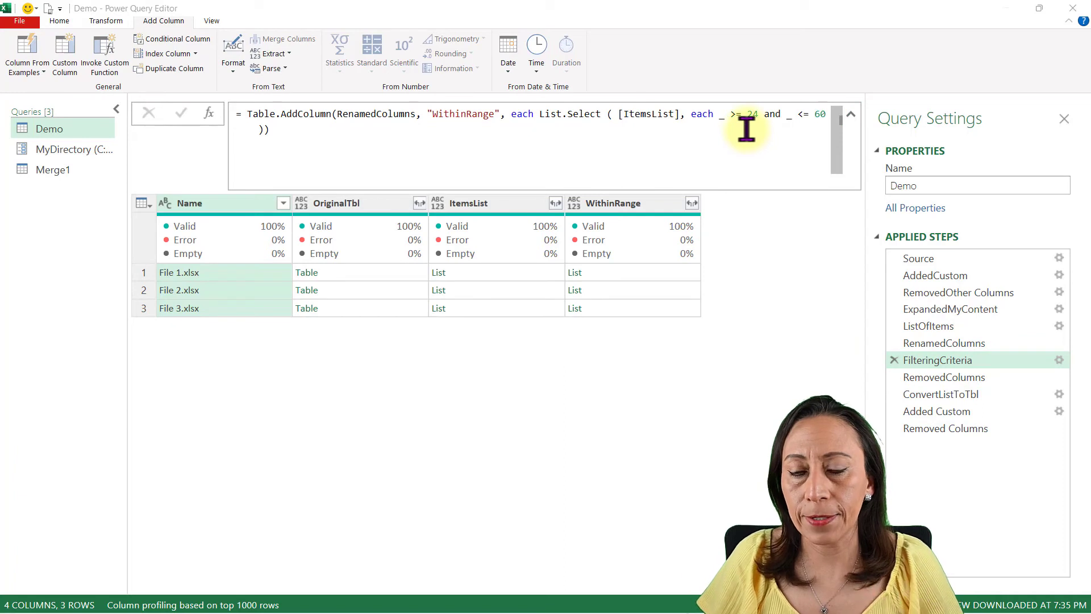
pyautogui.click(818, 113)
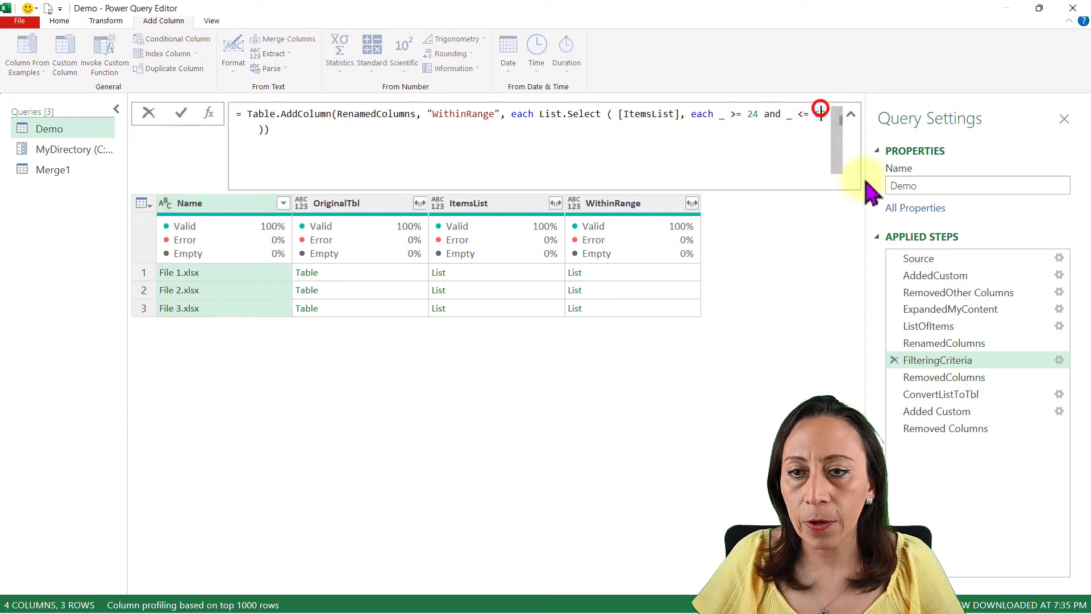
pyautogui.press('BackSpace')
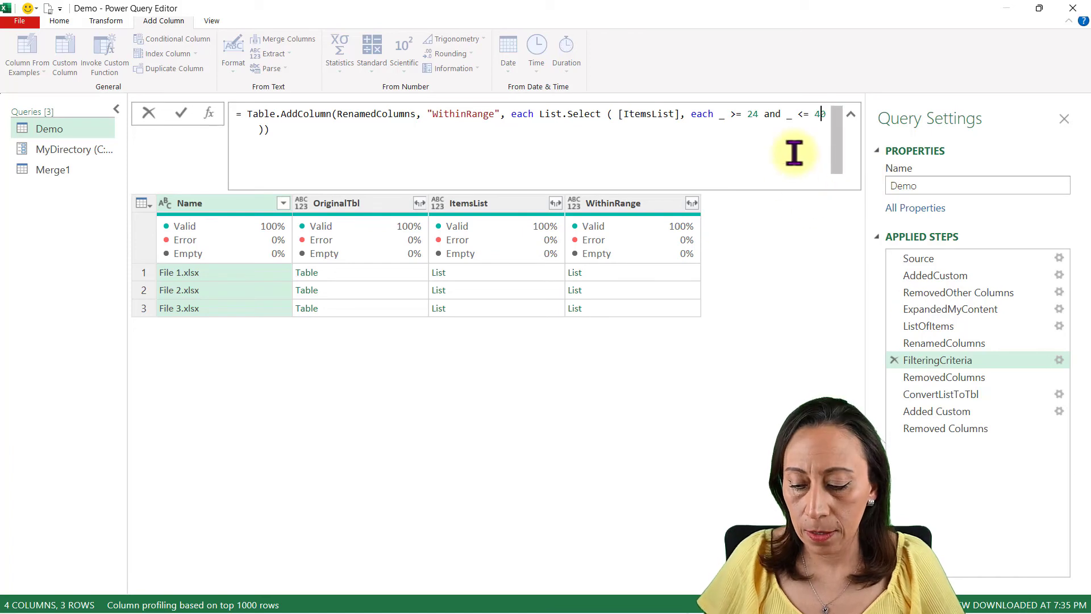
pyautogui.click(180, 113)
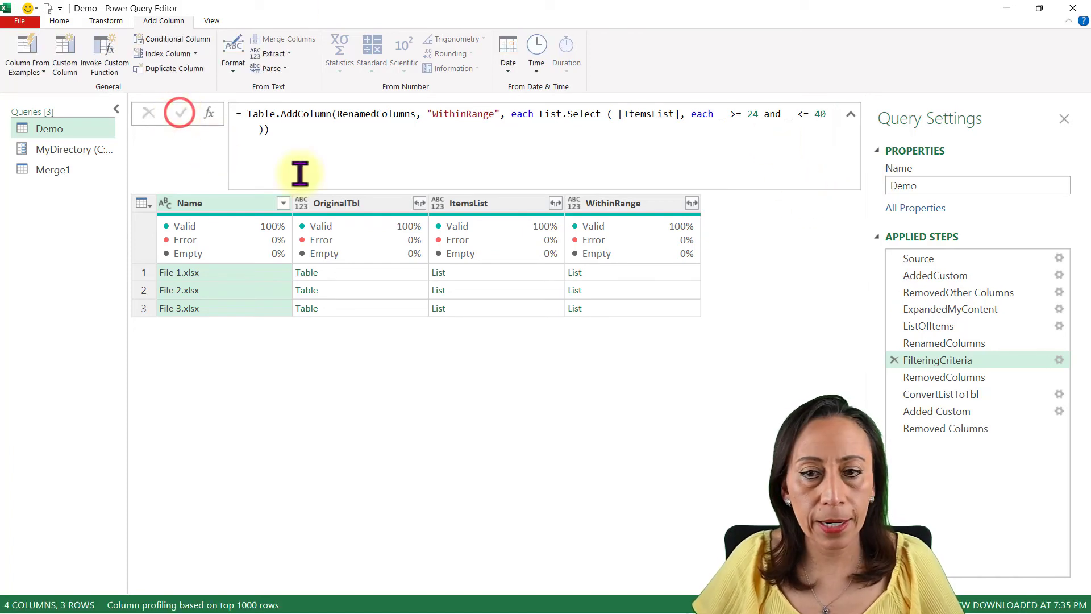
# Return to the Removed Columns step, inspect the error for File 3.xlsx, and remove the rows with errors in the Merge column
pyautogui.click(950, 426)
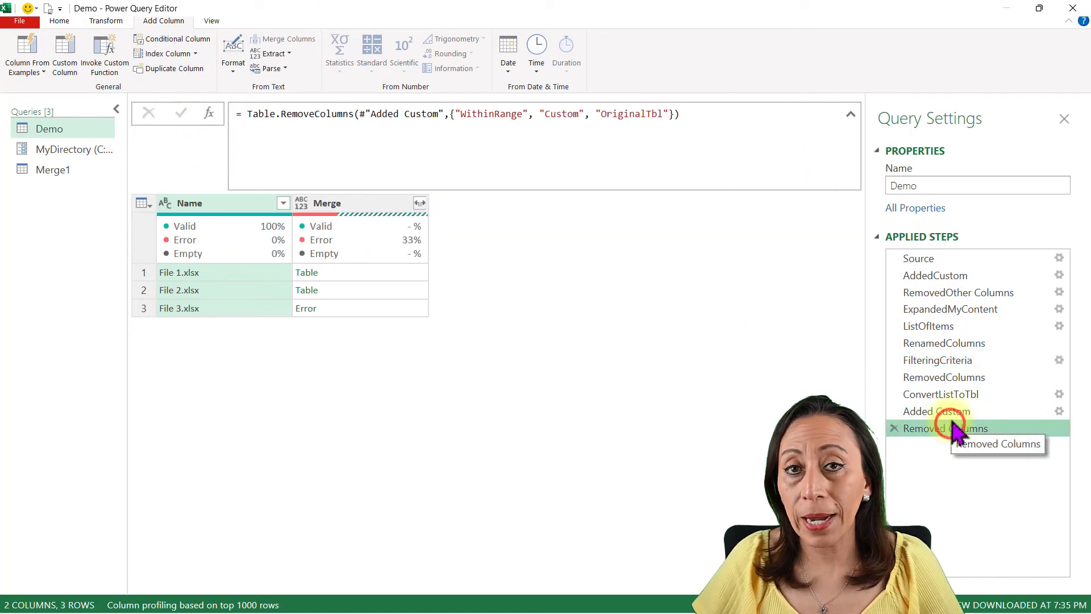
pyautogui.click(372, 311)
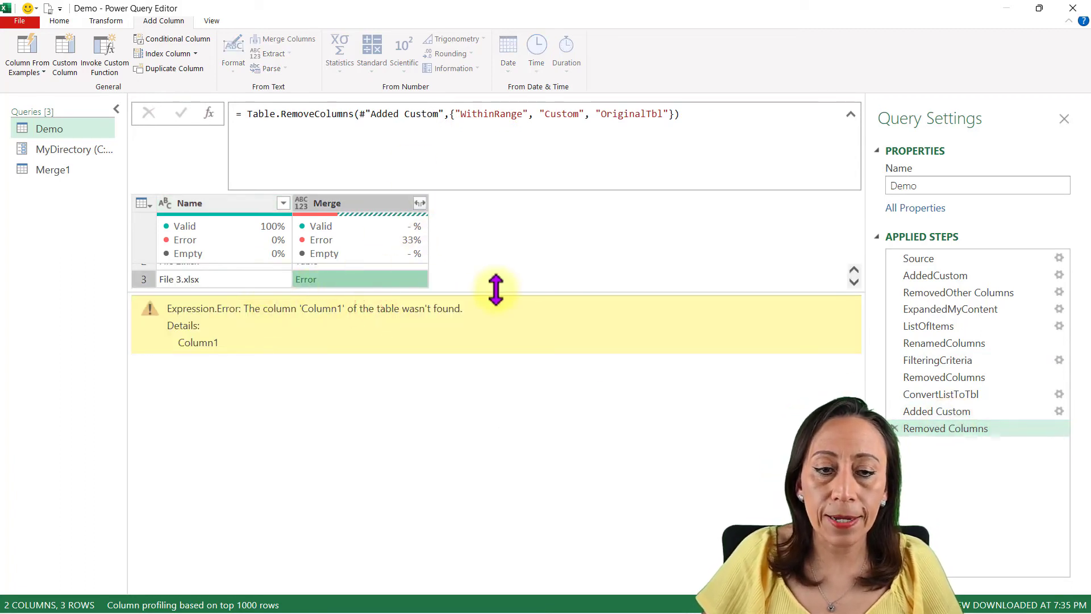
pyautogui.moveTo(495, 291); pyautogui.dragTo(494, 340)
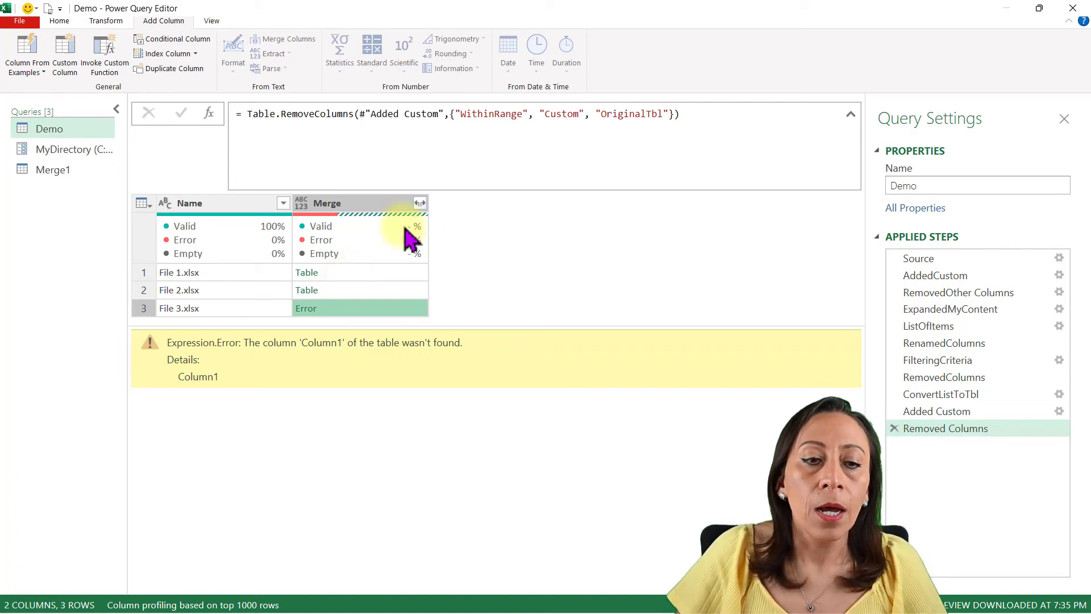
pyautogui.click(381, 203)
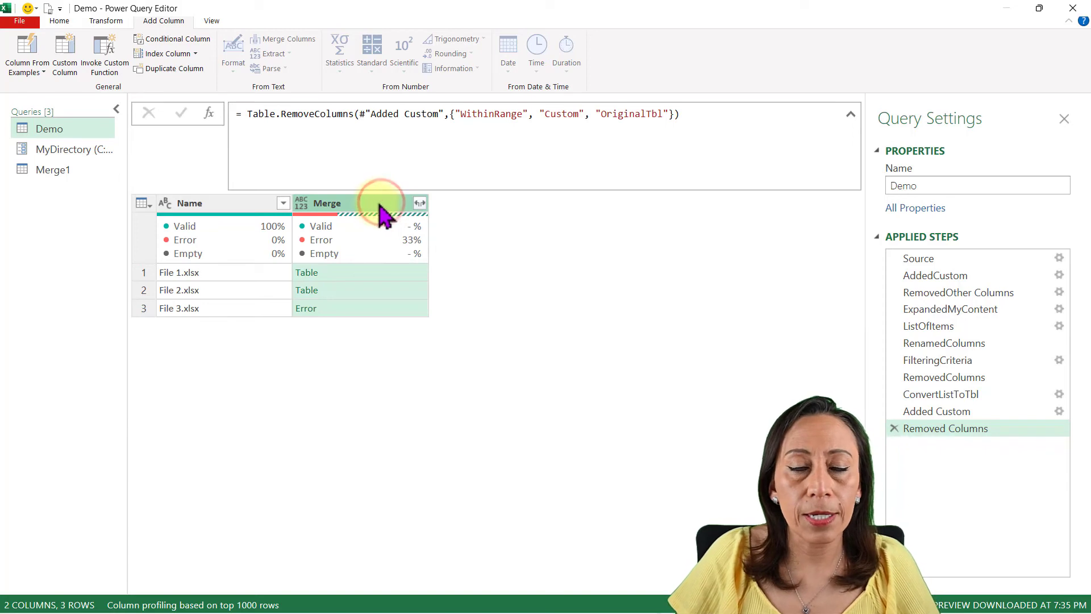
pyautogui.rightClick(352, 203)
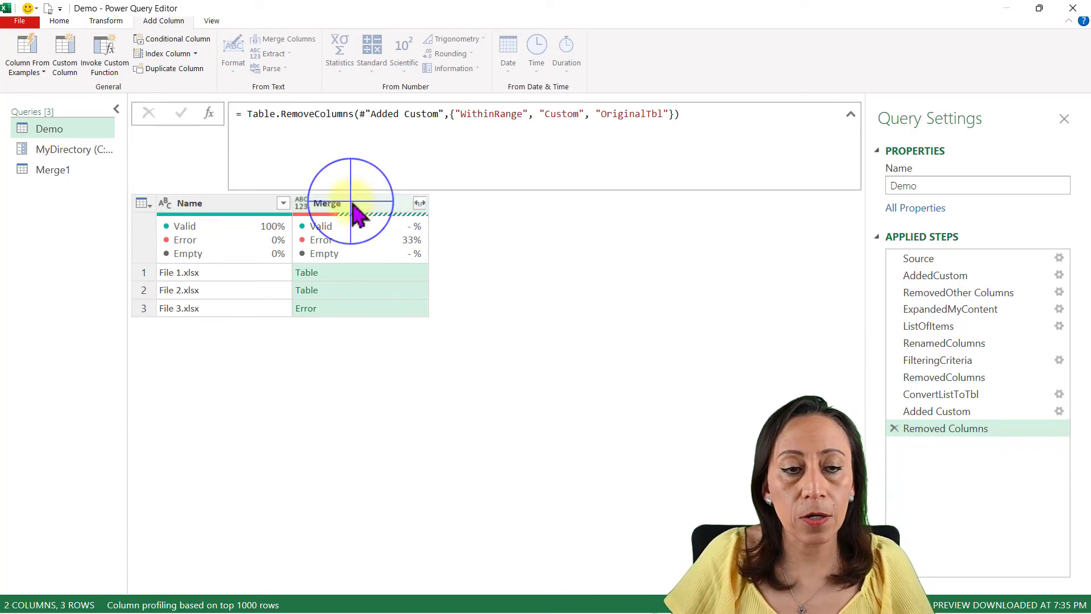
pyautogui.click(372, 273)
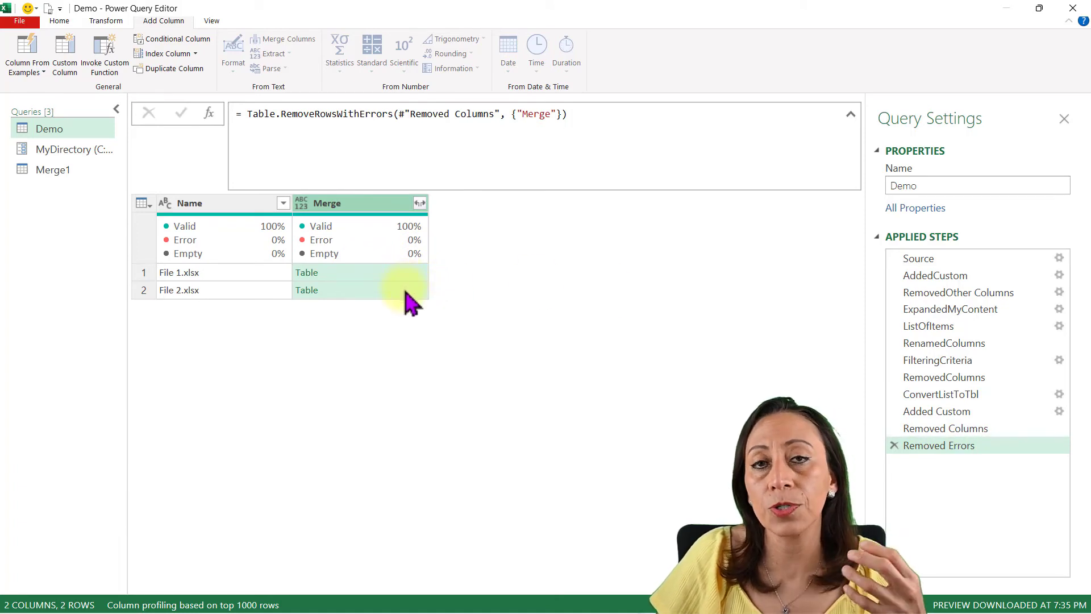
# Preview the remaining nested tables, and expand the Merge column into Column1 and MatchingItems without the original column name as prefix
pyautogui.click(405, 290)
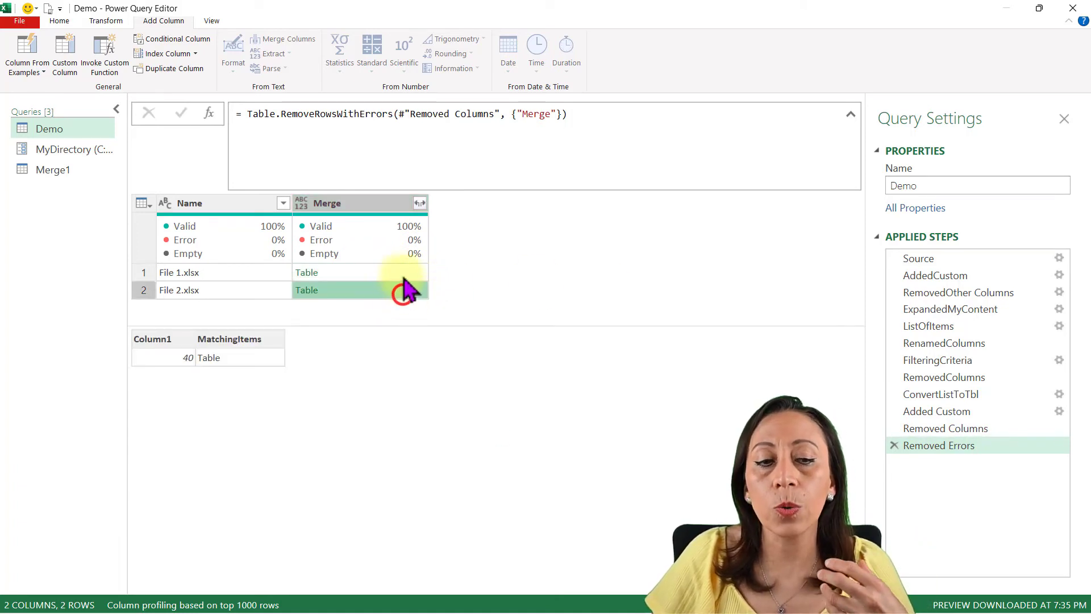
pyautogui.click(402, 272)
pyautogui.click(400, 290)
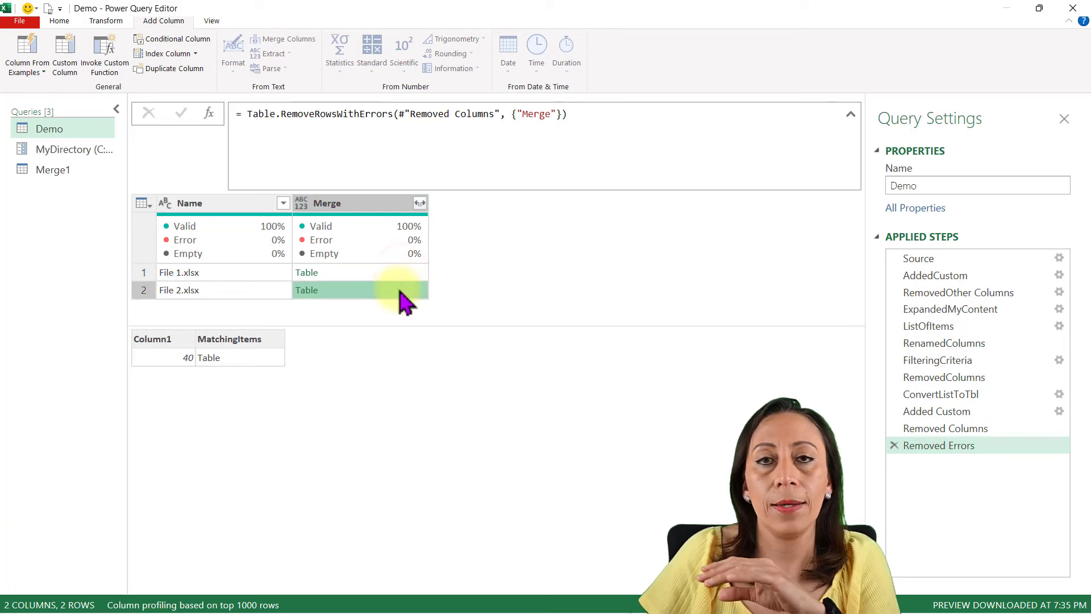
pyautogui.click(402, 272)
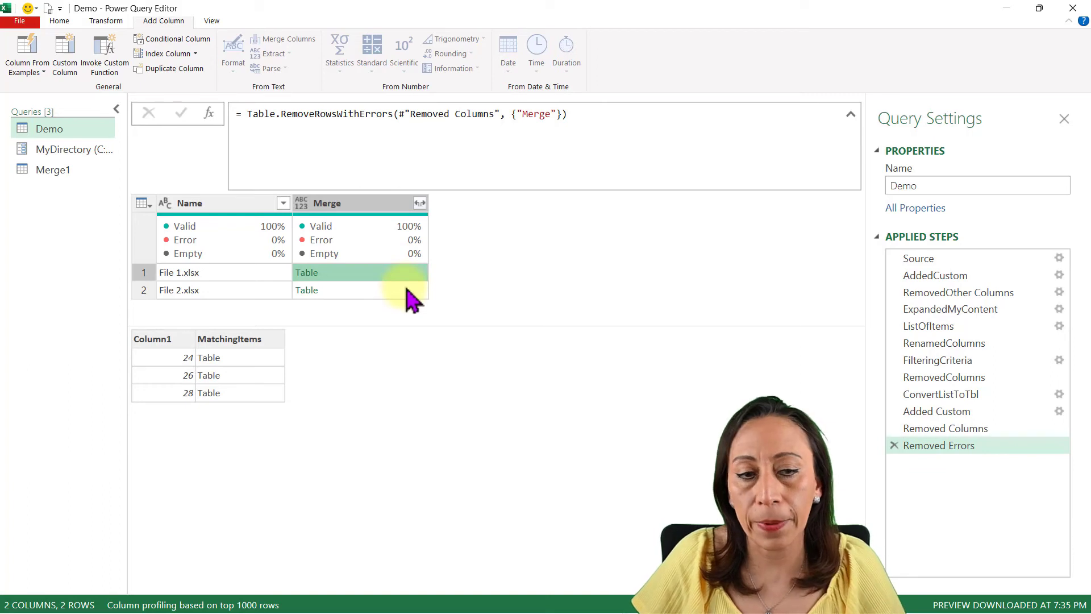
pyautogui.click(406, 290)
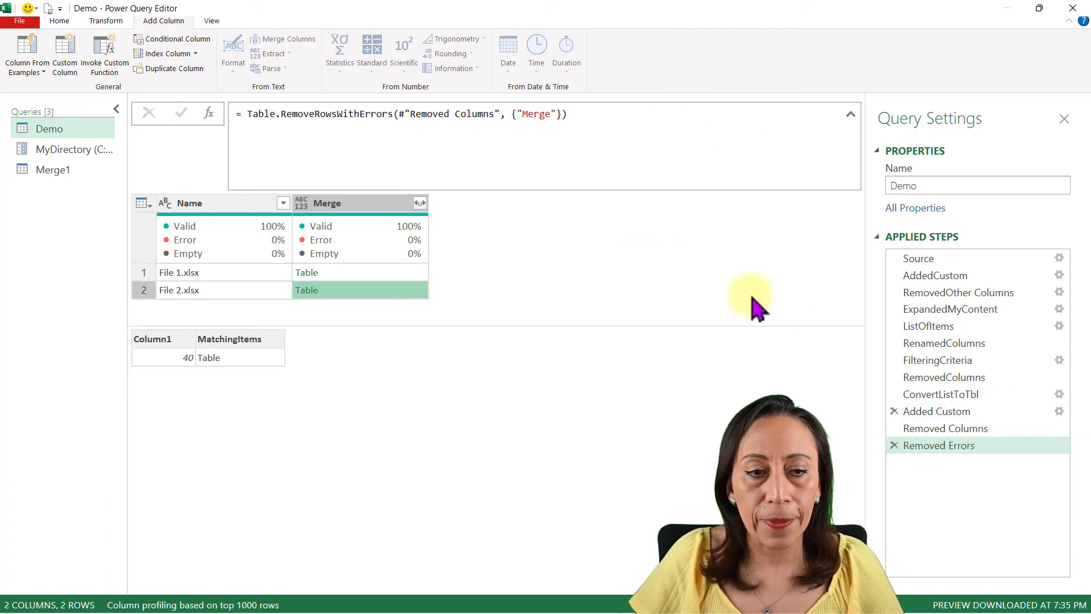
pyautogui.click(354, 202)
pyautogui.click(420, 204)
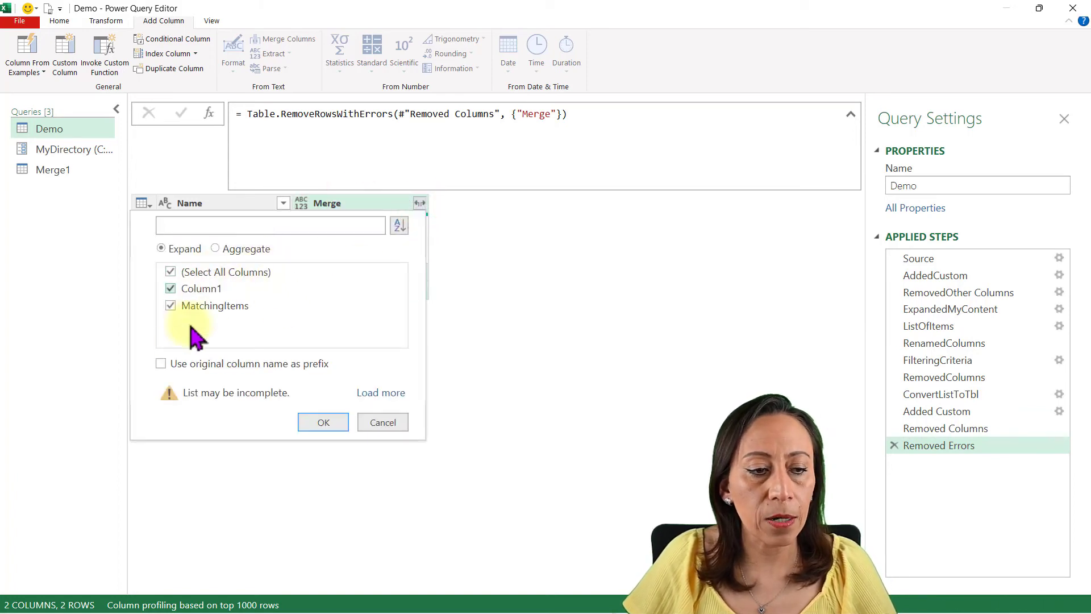
pyautogui.click(322, 423)
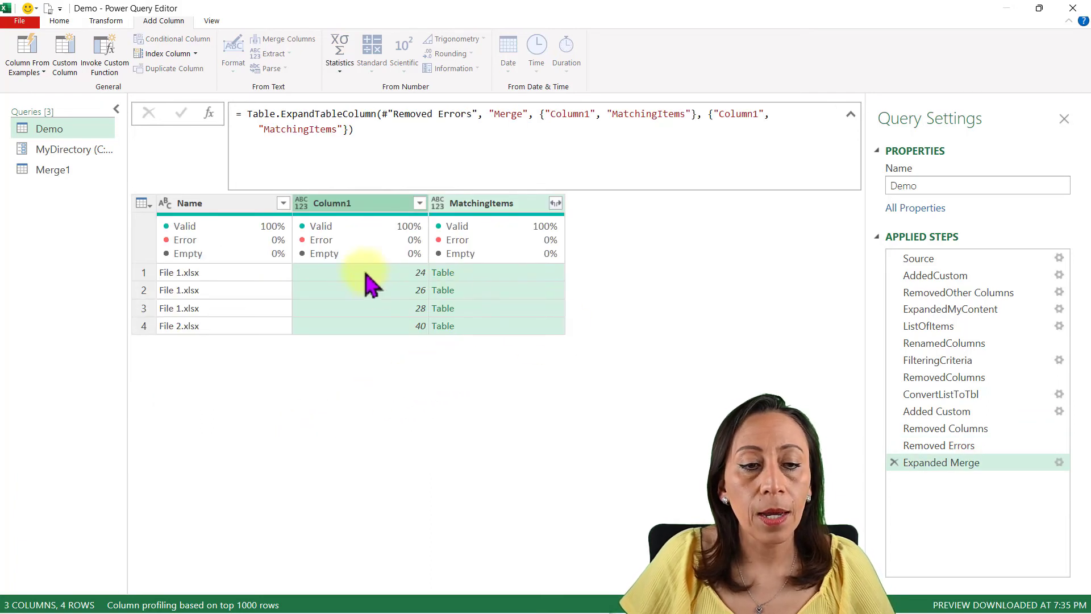
# Expand the MatchingItems column into Description and Sales only, leaving out Item and the column name prefix
pyautogui.click(366, 273)
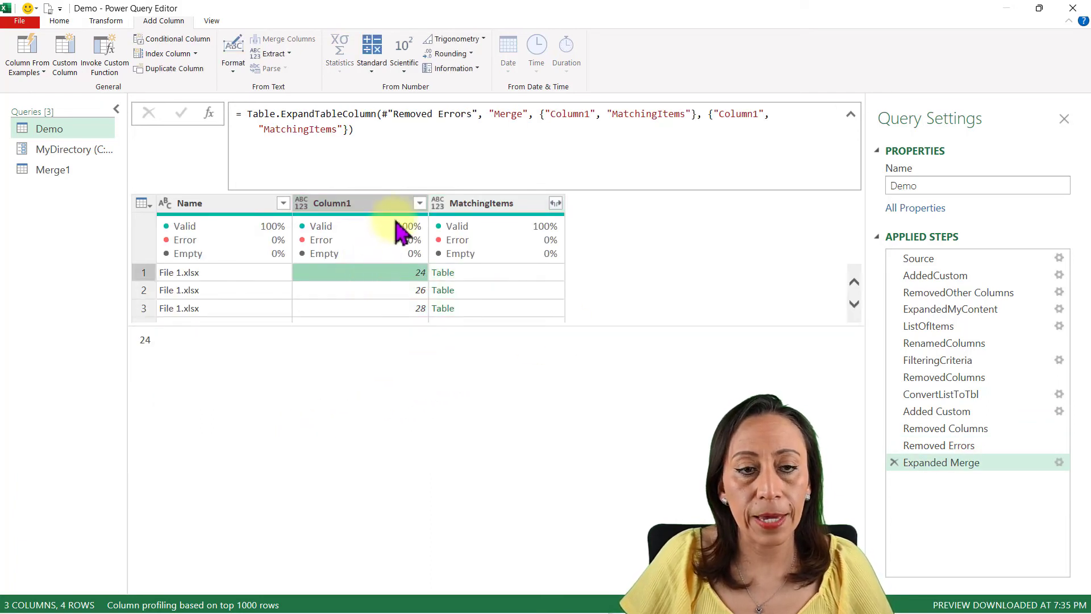
pyautogui.click(519, 203)
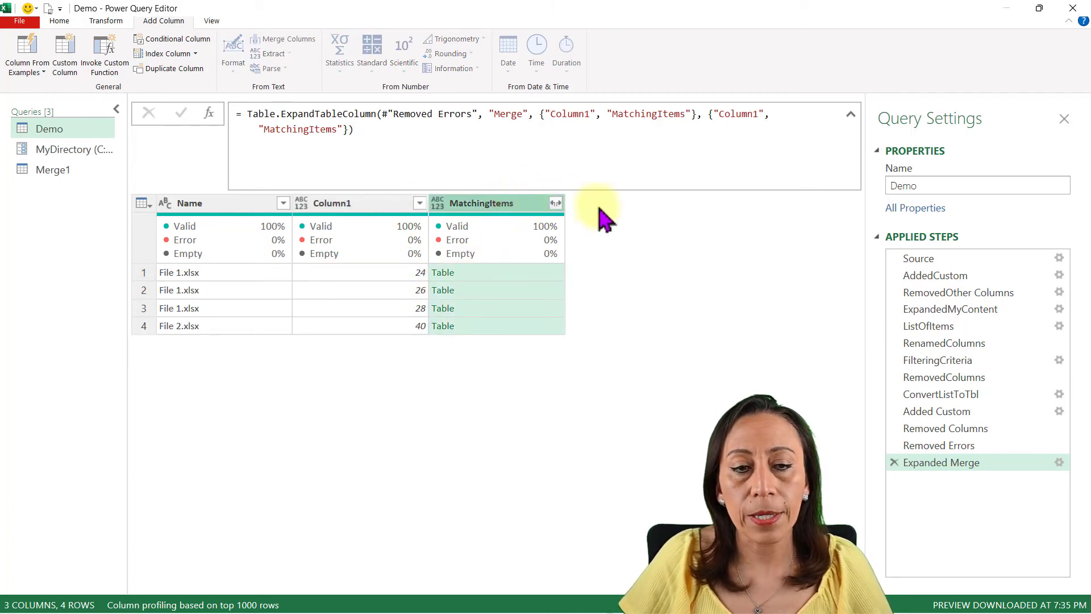
pyautogui.click(555, 203)
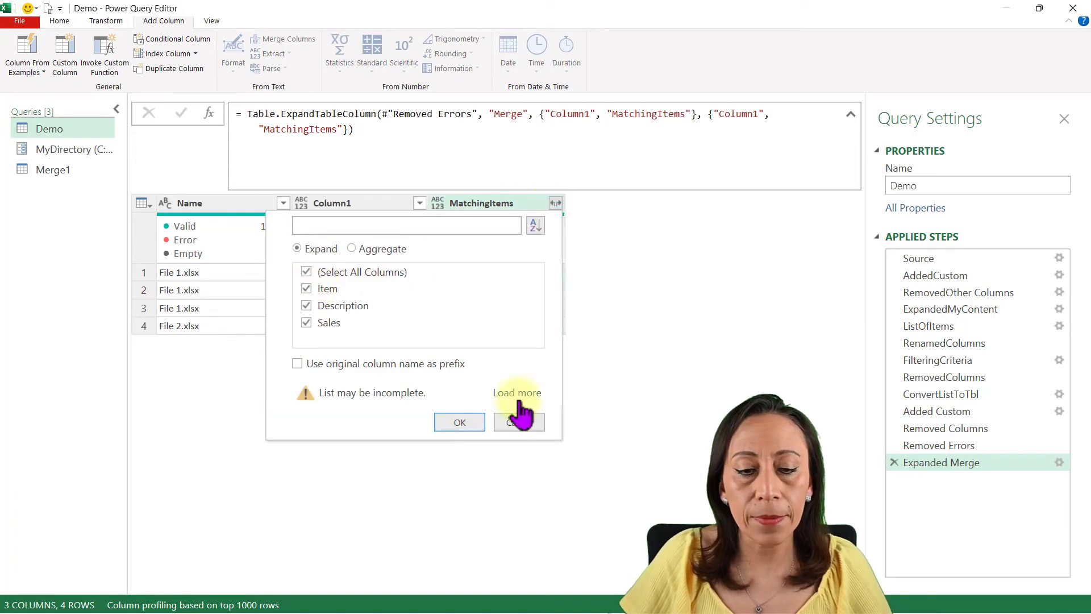
pyautogui.click(535, 421)
pyautogui.click(542, 273)
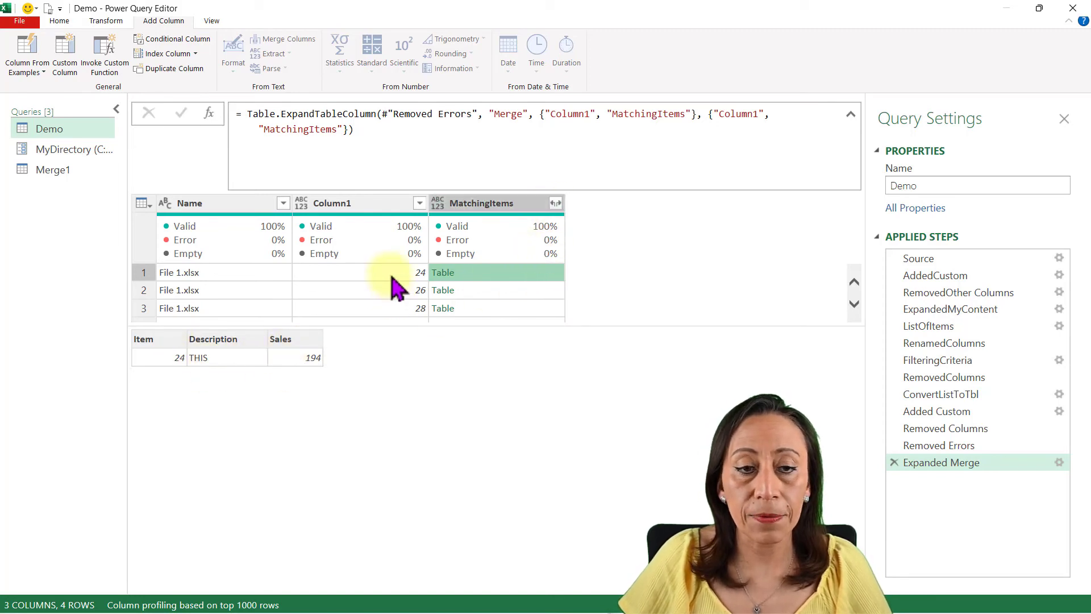
pyautogui.click(555, 203)
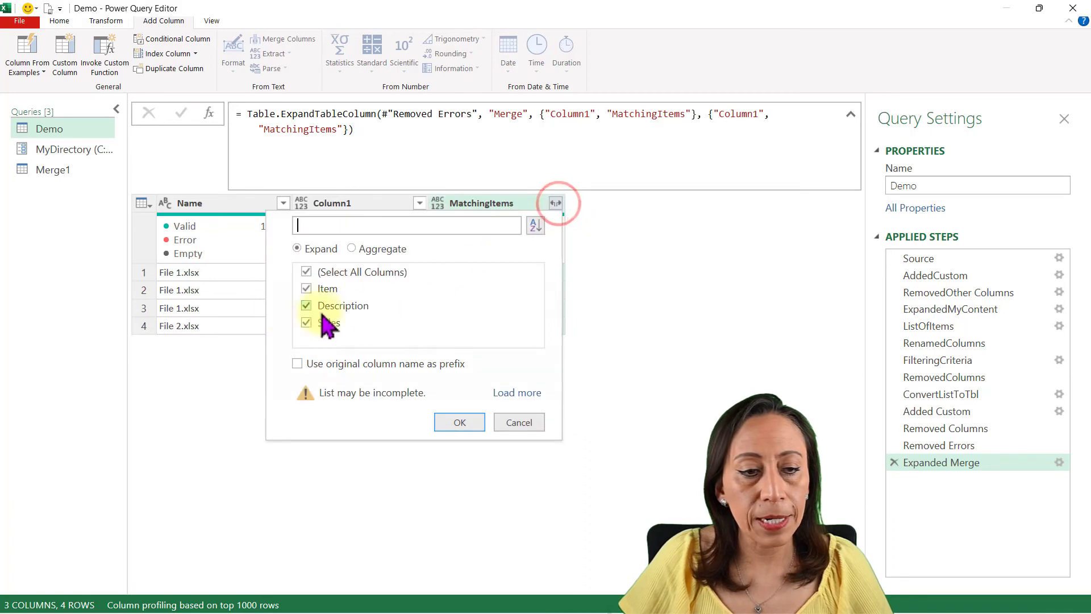
pyautogui.click(307, 289)
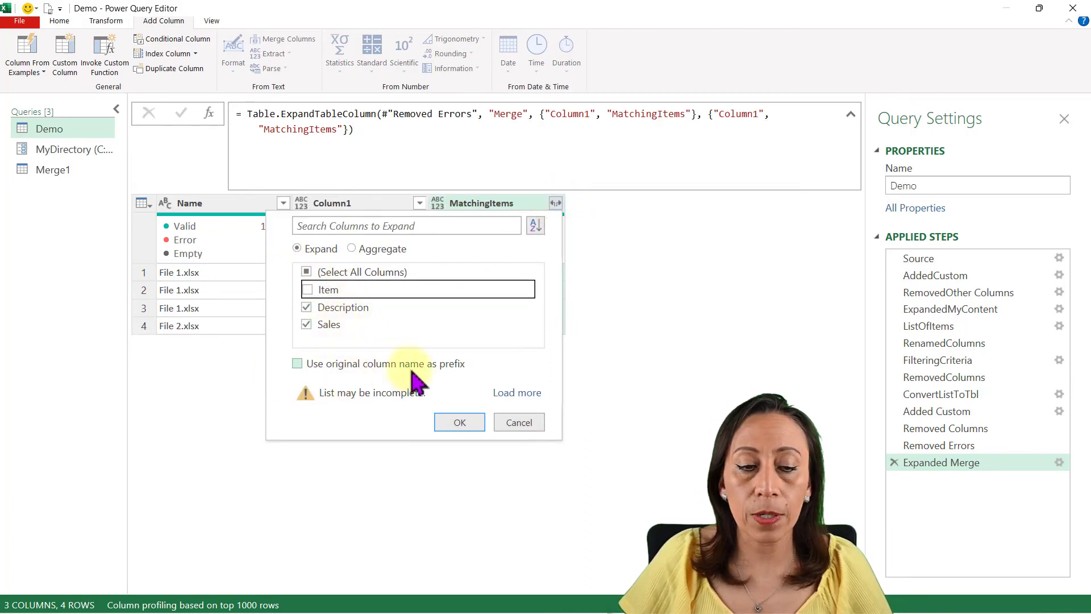
pyautogui.click(460, 422)
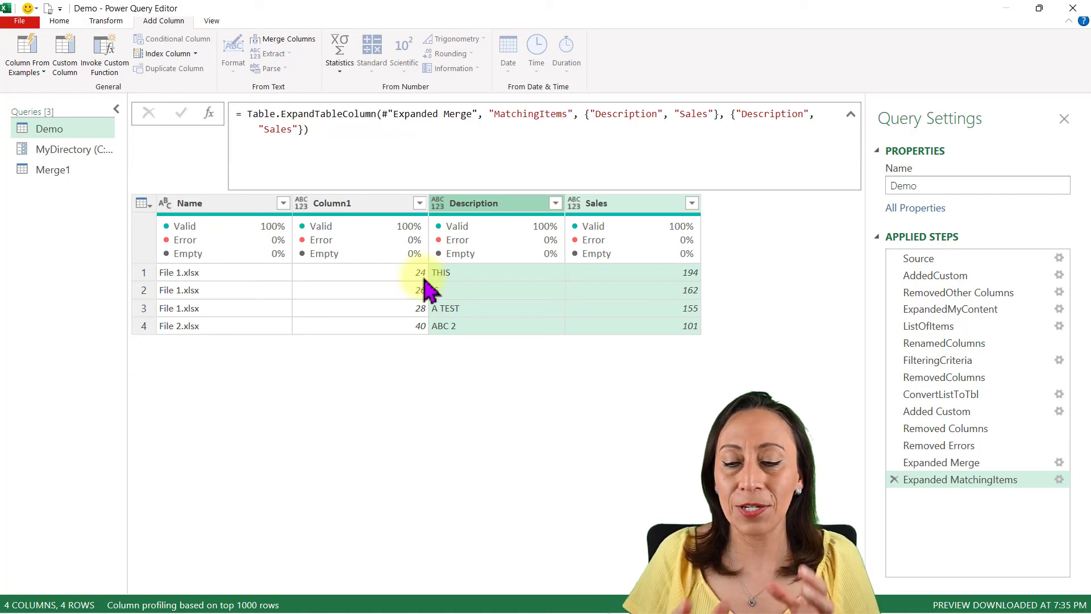
# Change the FilteringCriteria condition to keep only items equal to 24, and review the result in the Expanded MatchingItems step
pyautogui.click(940, 363)
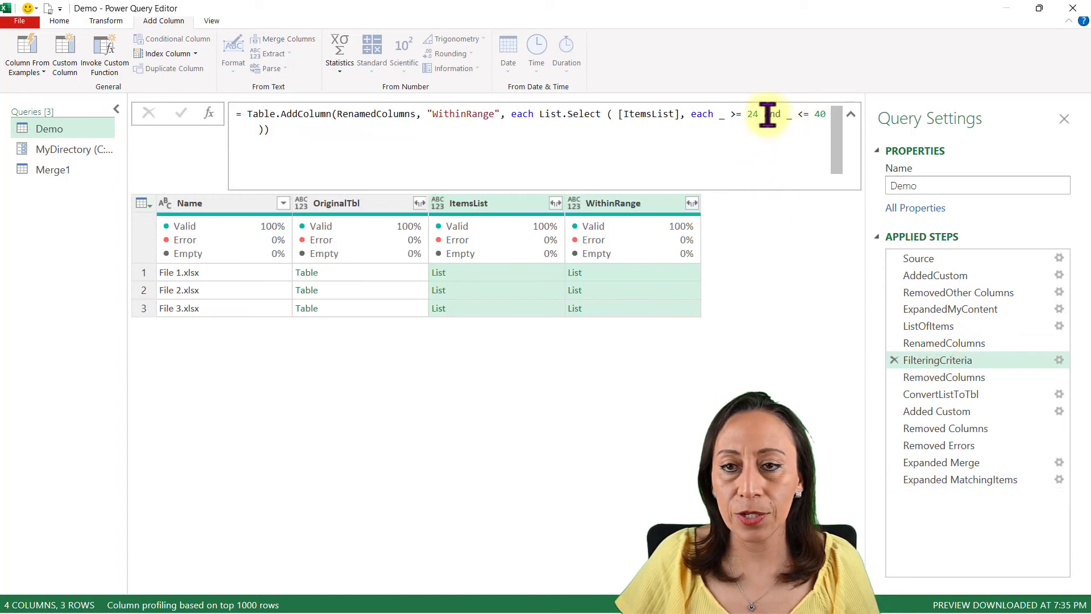
pyautogui.click(735, 114)
pyautogui.press('BackSpace')
pyautogui.moveTo(759, 114); pyautogui.dragTo(821, 114)
pyautogui.press('BackSpace')
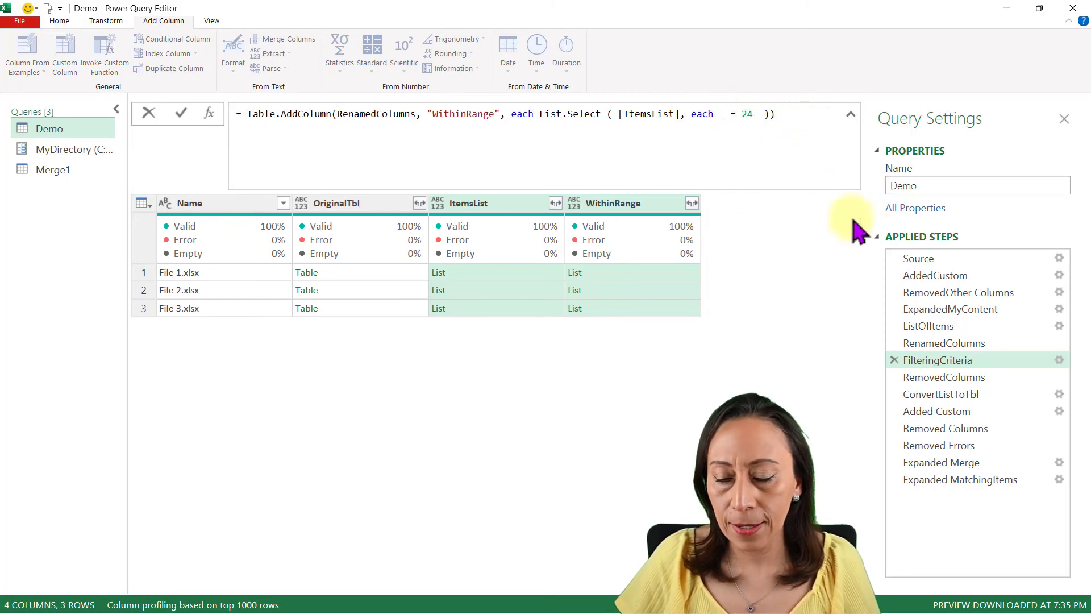
pyautogui.click(983, 479)
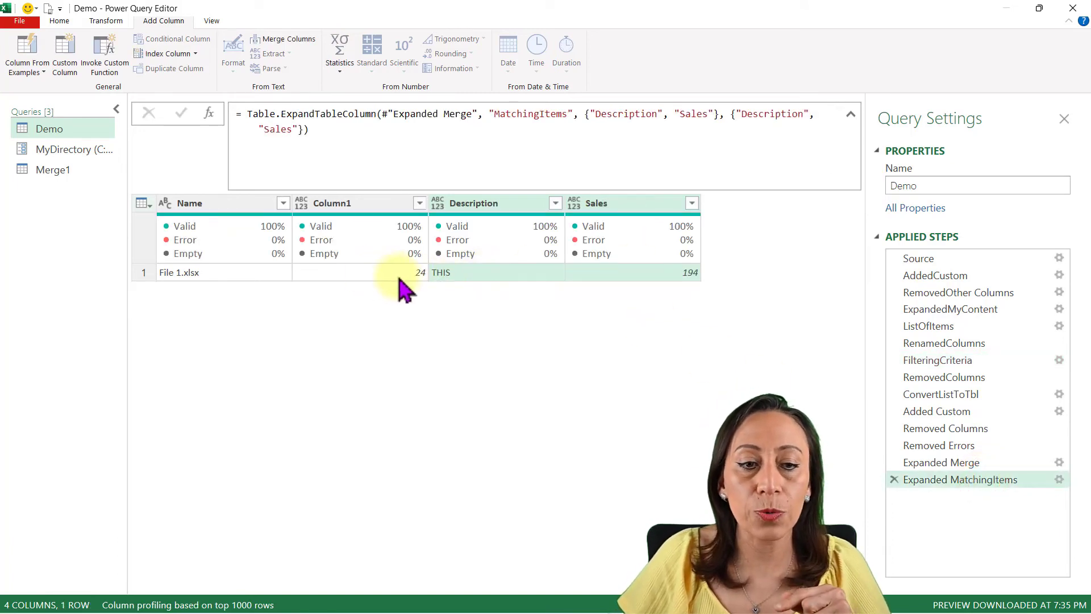
pyautogui.click(379, 269)
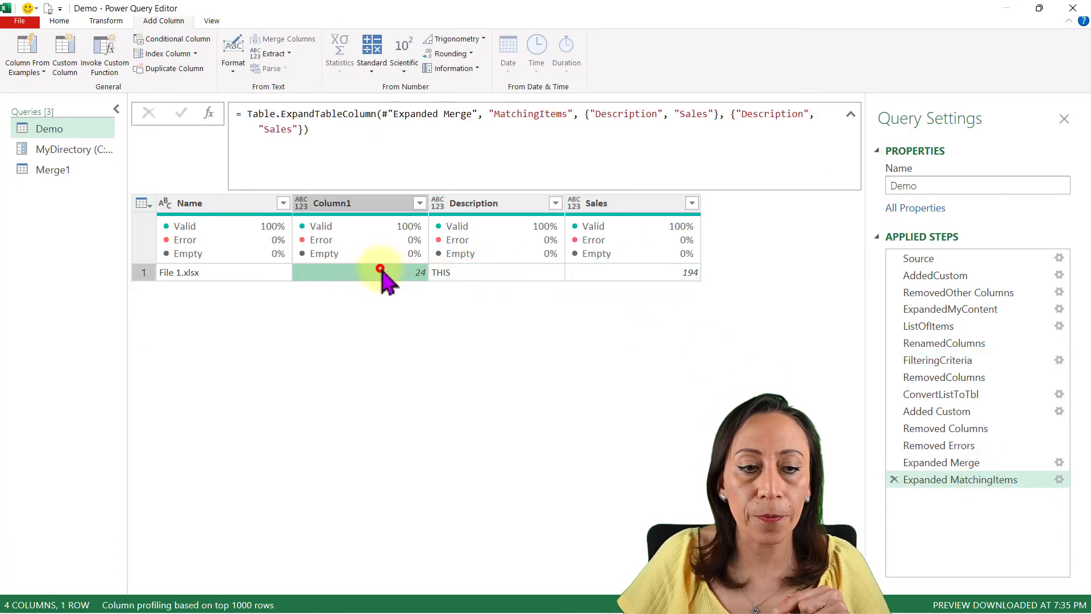
pyautogui.click(653, 275)
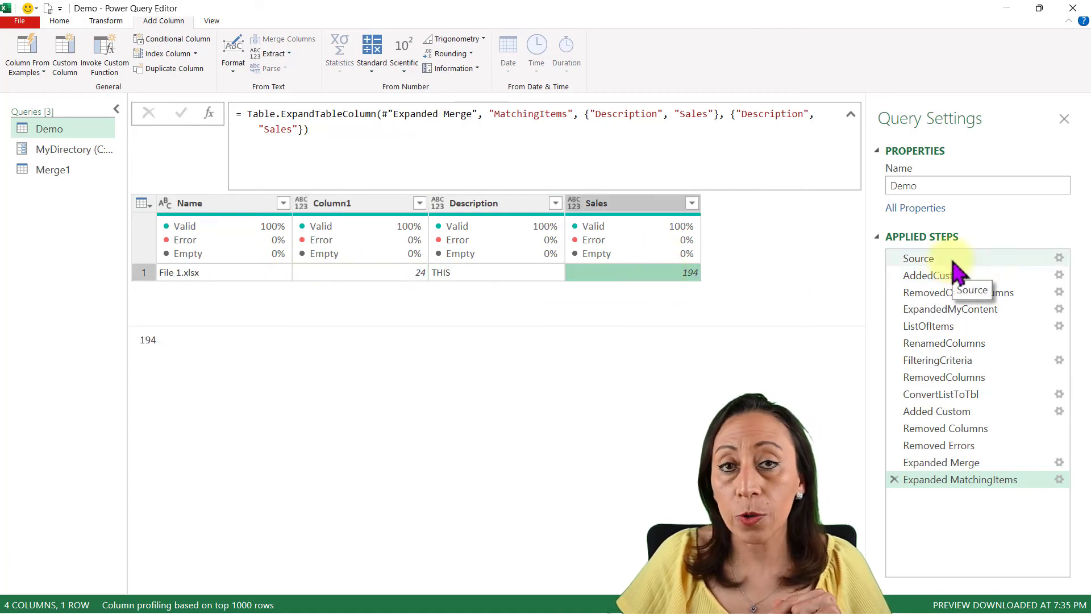
# Preview File 1.xlsx's nested table in the ExpandedMyContent step, and compare item 24 with the Expanded MatchingItems result
pyautogui.click(965, 314)
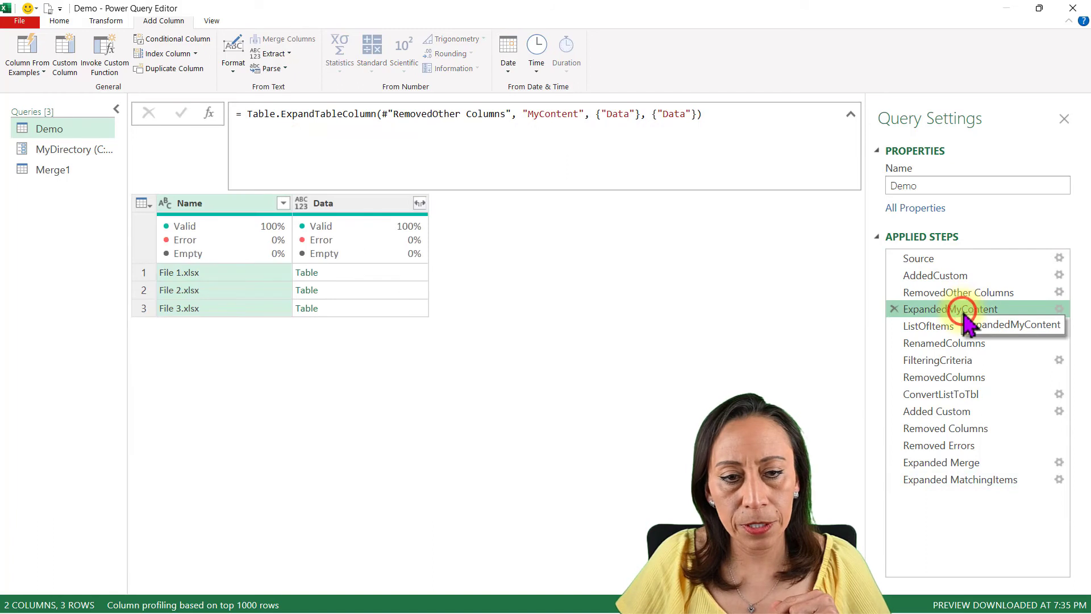
pyautogui.click(380, 270)
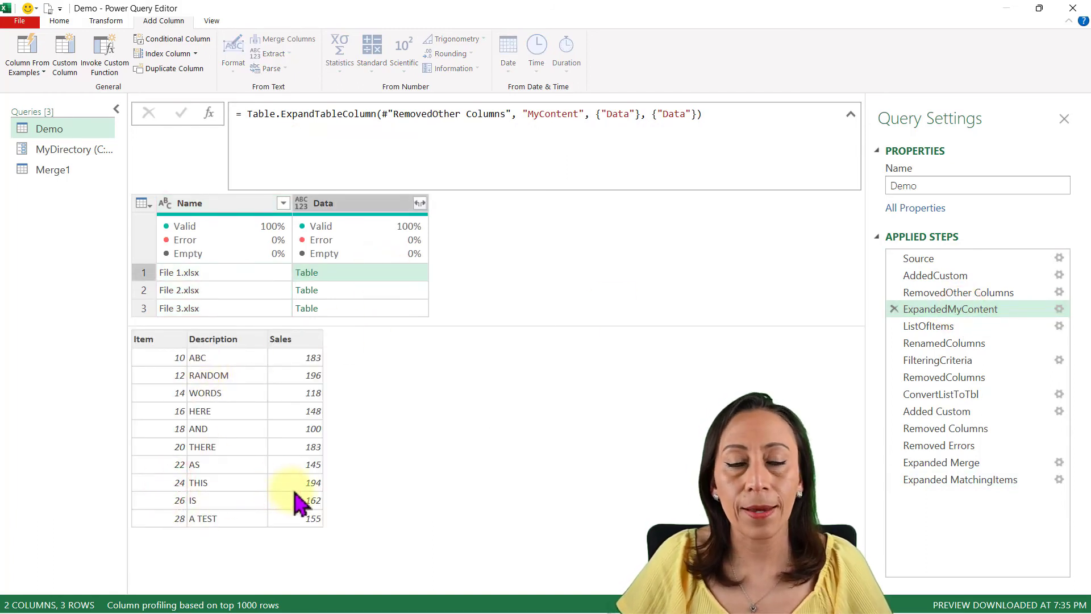
pyautogui.click(955, 482)
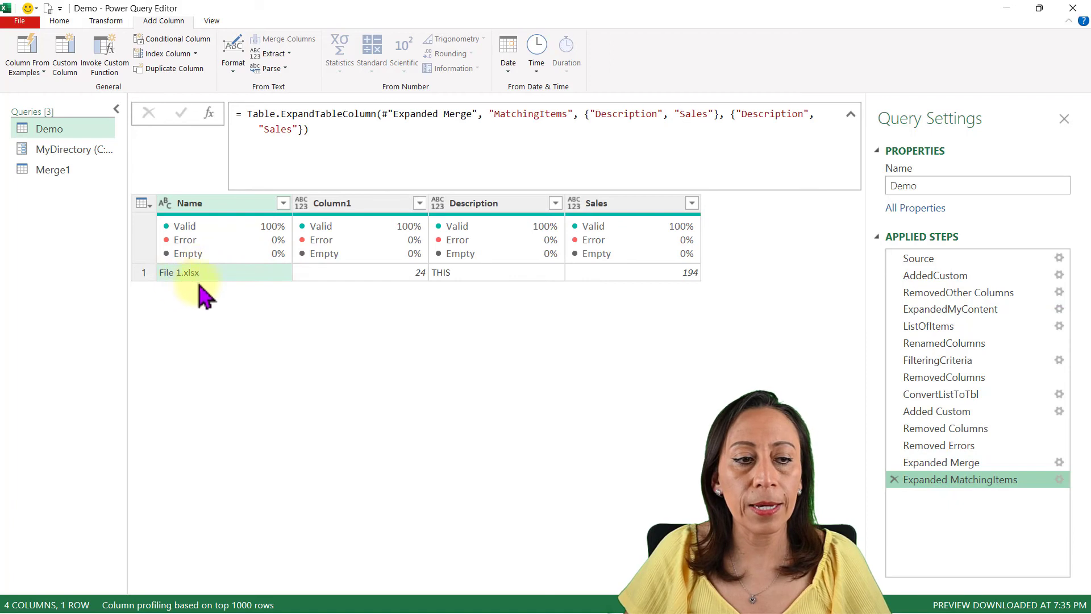
# Extract the text before the "." delimiter in the Name column to strip the file extension
pyautogui.click(214, 209)
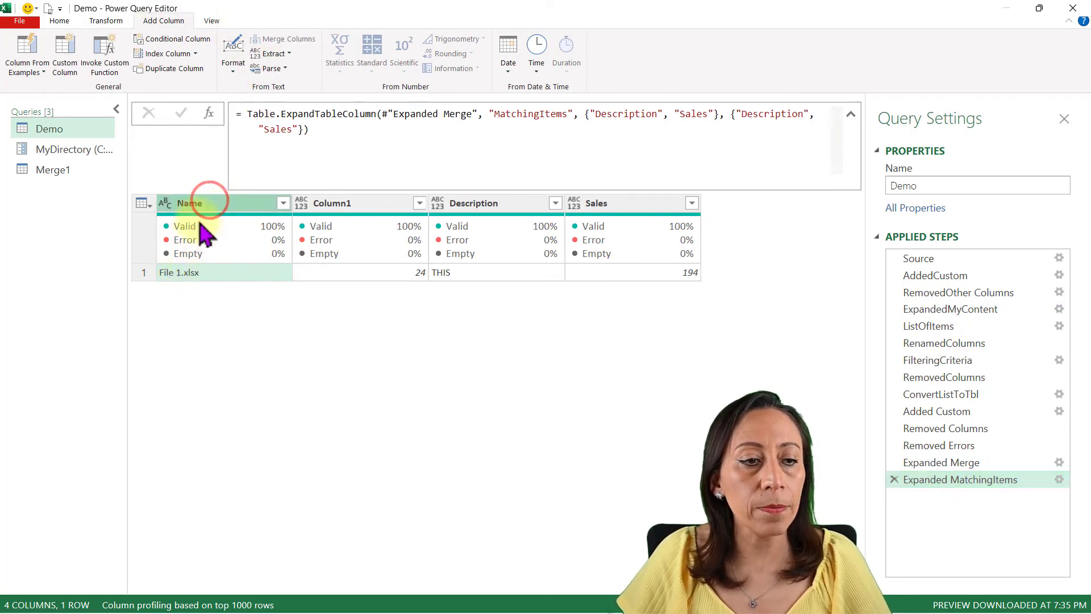
pyautogui.click(225, 201)
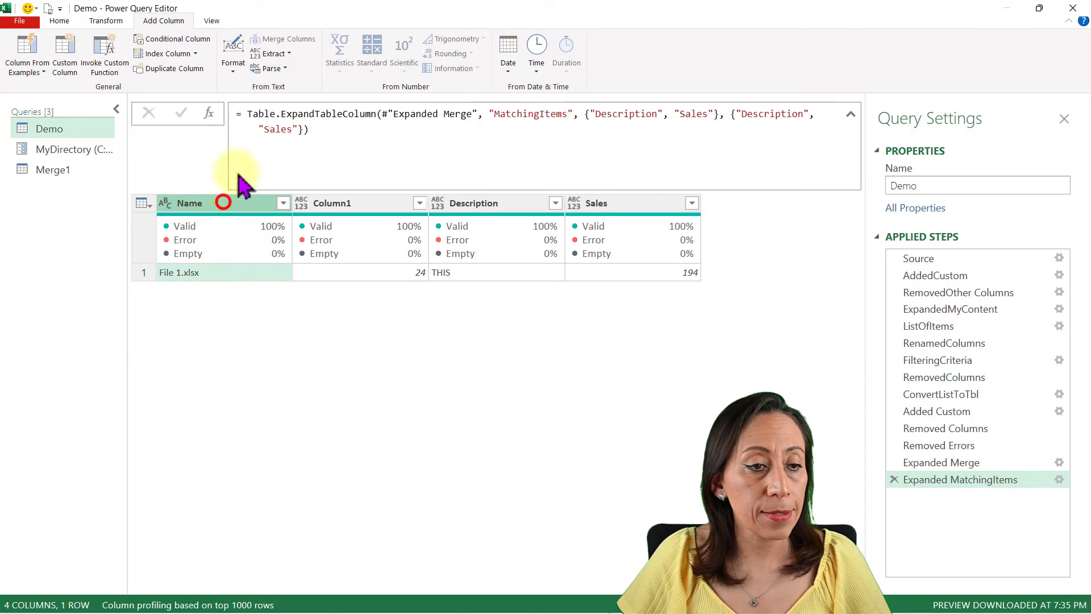
pyautogui.click(107, 22)
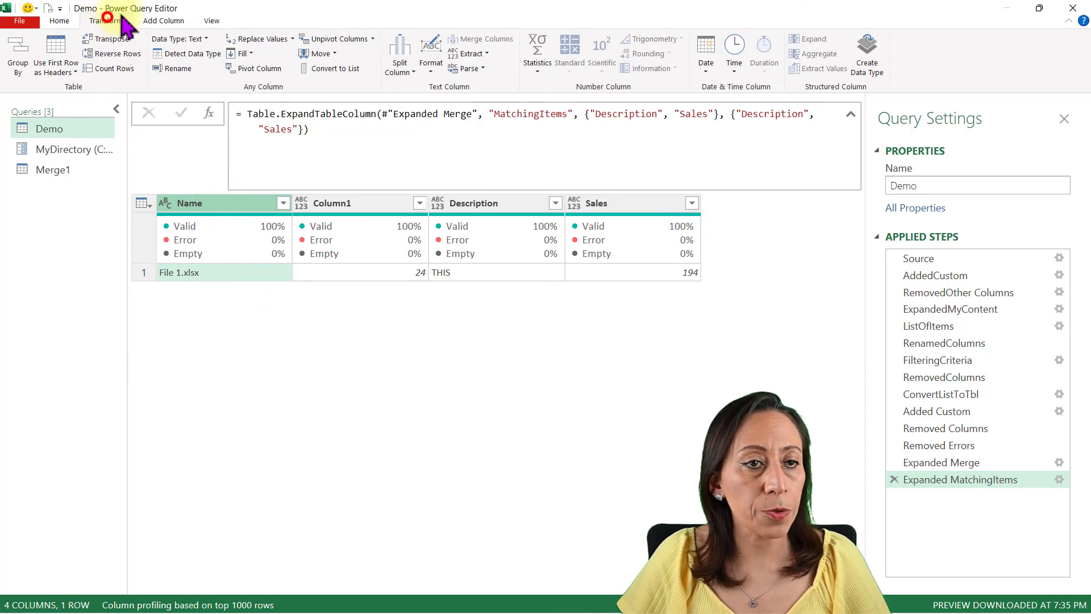
pyautogui.click(483, 53)
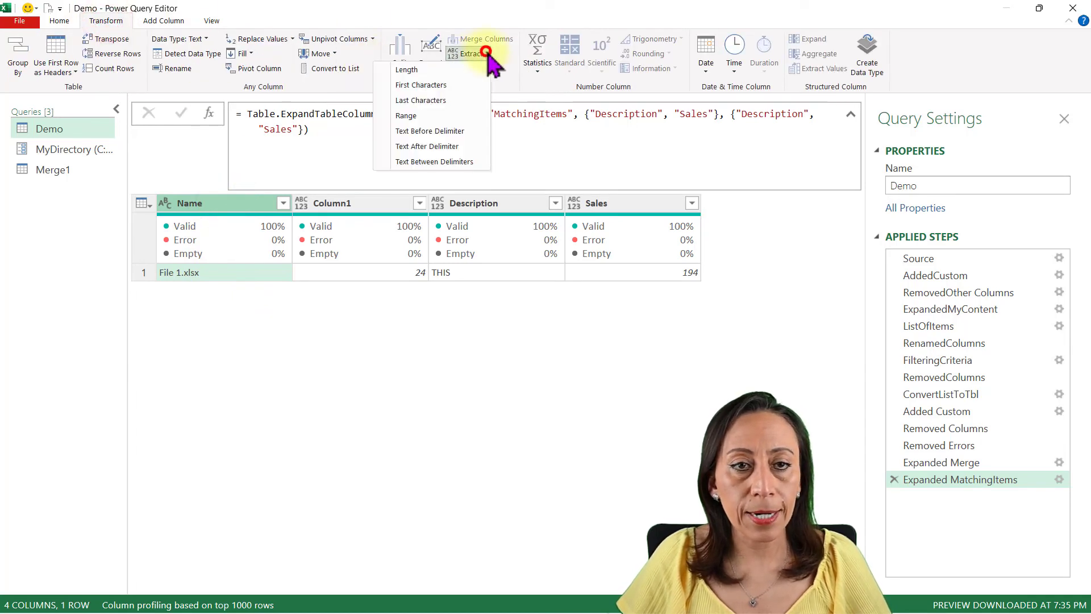
pyautogui.click(466, 131)
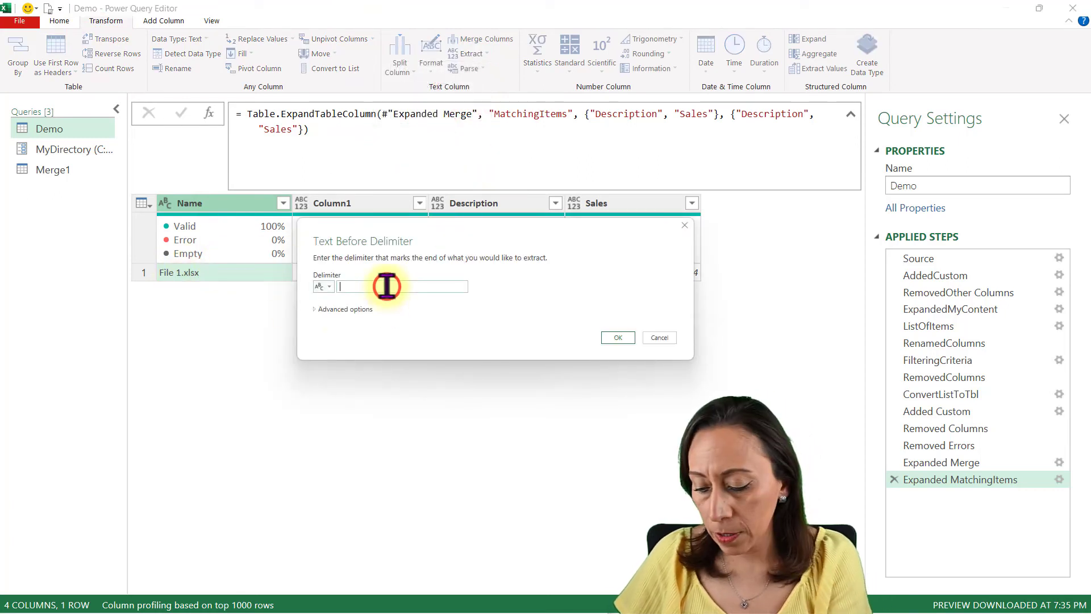
pyautogui.write('.')
pyautogui.click(614, 337)
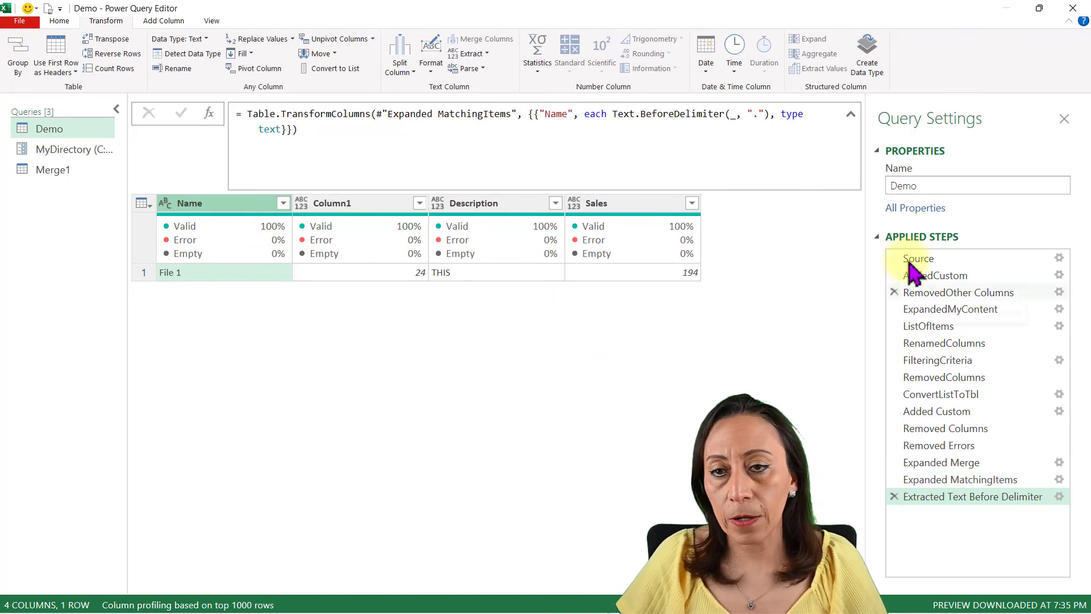
# Change the FilteringCriteria condition to keep items from 24 to 68 inclusive, and review the result in the Extracted Text Before Delimiter step
pyautogui.click(966, 360)
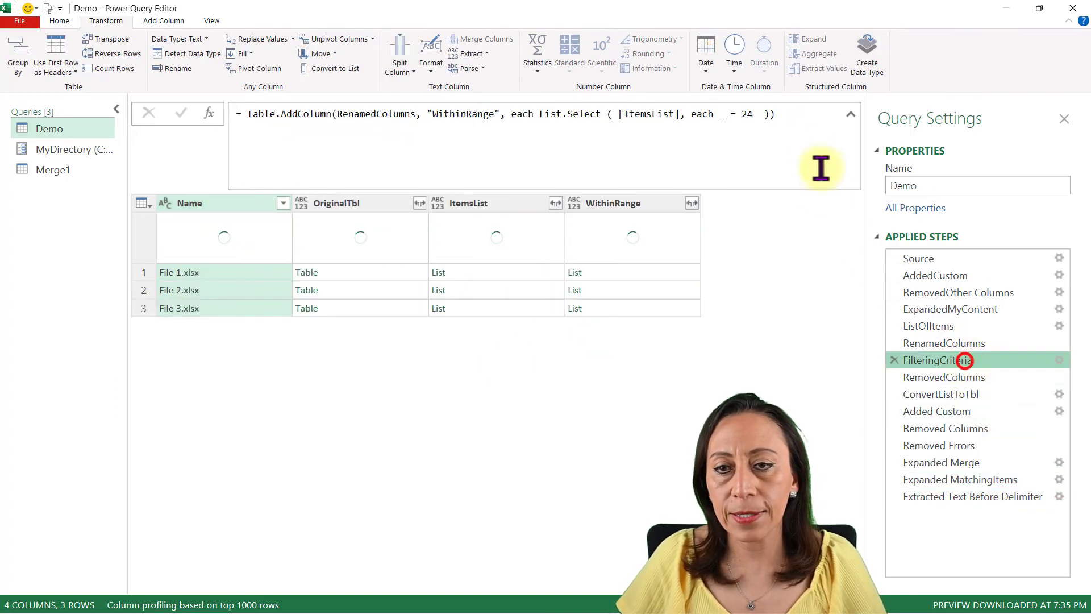
pyautogui.click(756, 114)
pyautogui.write('a ')
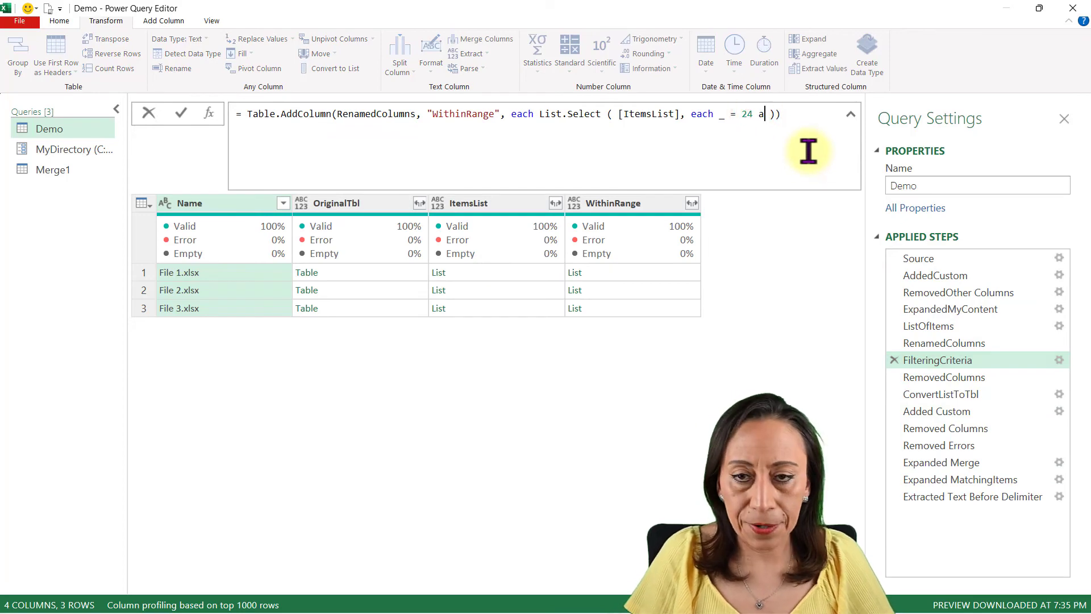
pyautogui.write('nd _ <=68')
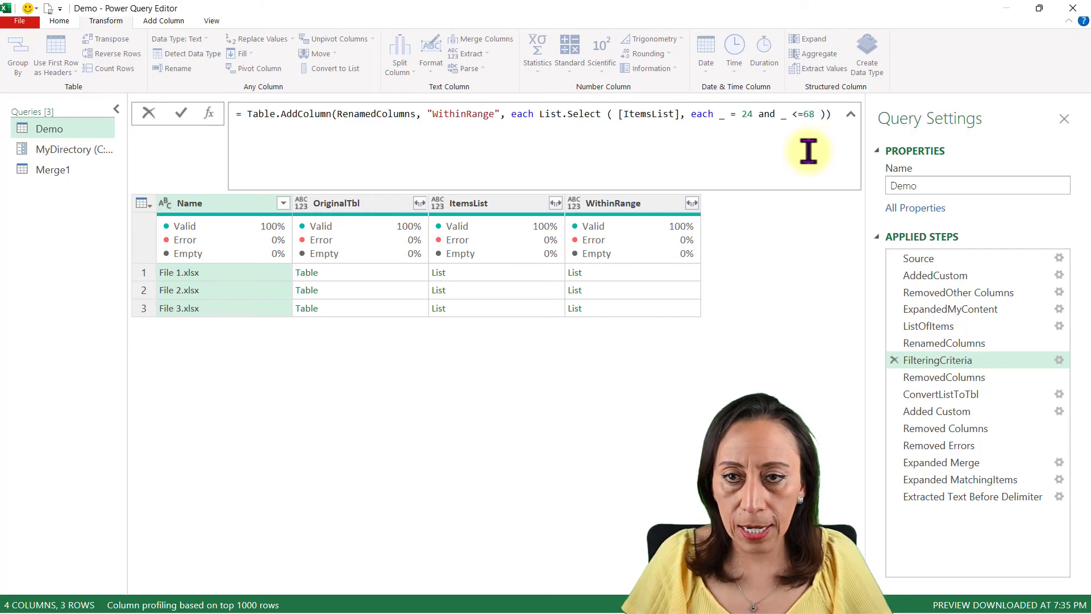
pyautogui.click(805, 113)
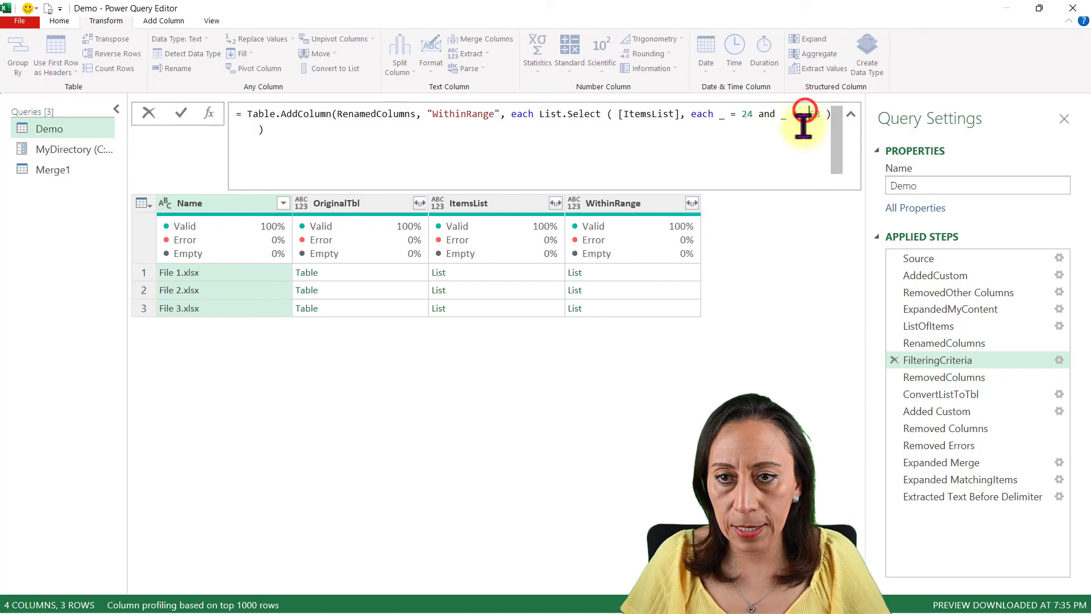
pyautogui.click(740, 116)
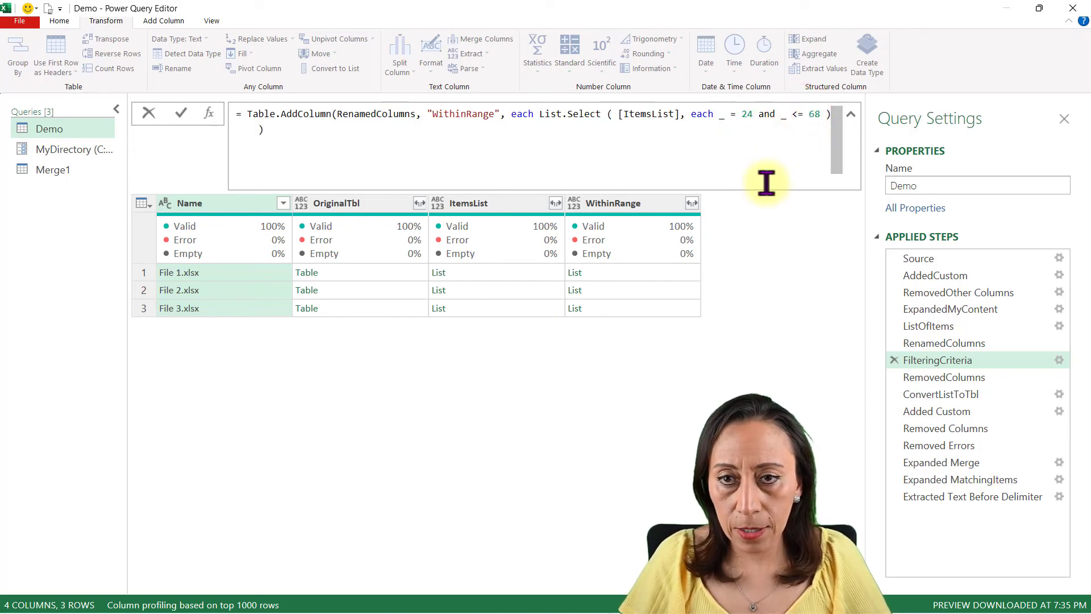
pyautogui.click(1000, 498)
pyautogui.click(1001, 498)
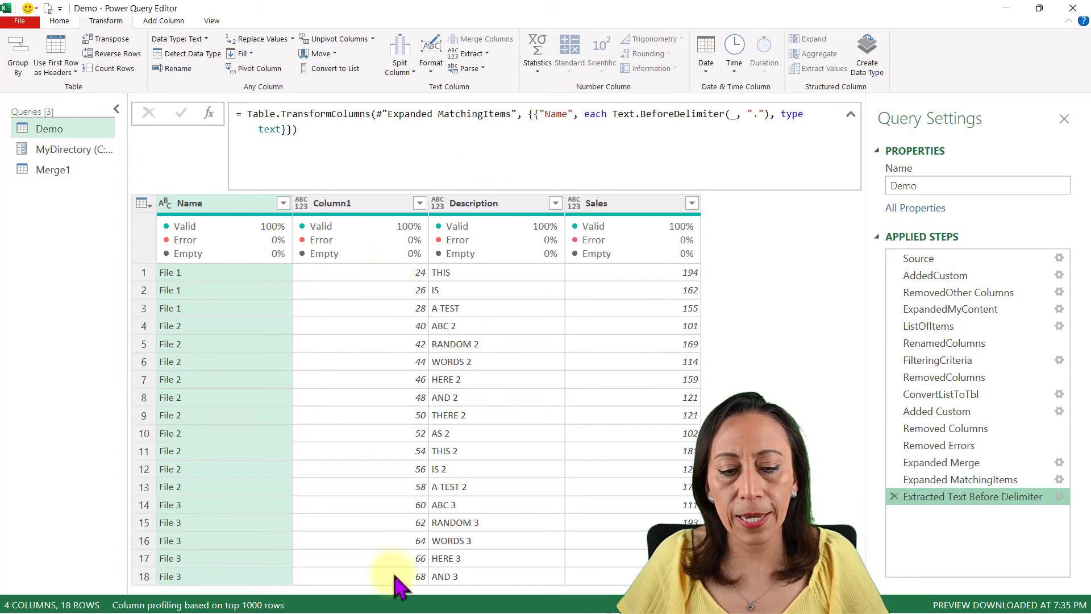
# Delete the Merge1 query and confirm its removal
pyautogui.click(59, 20)
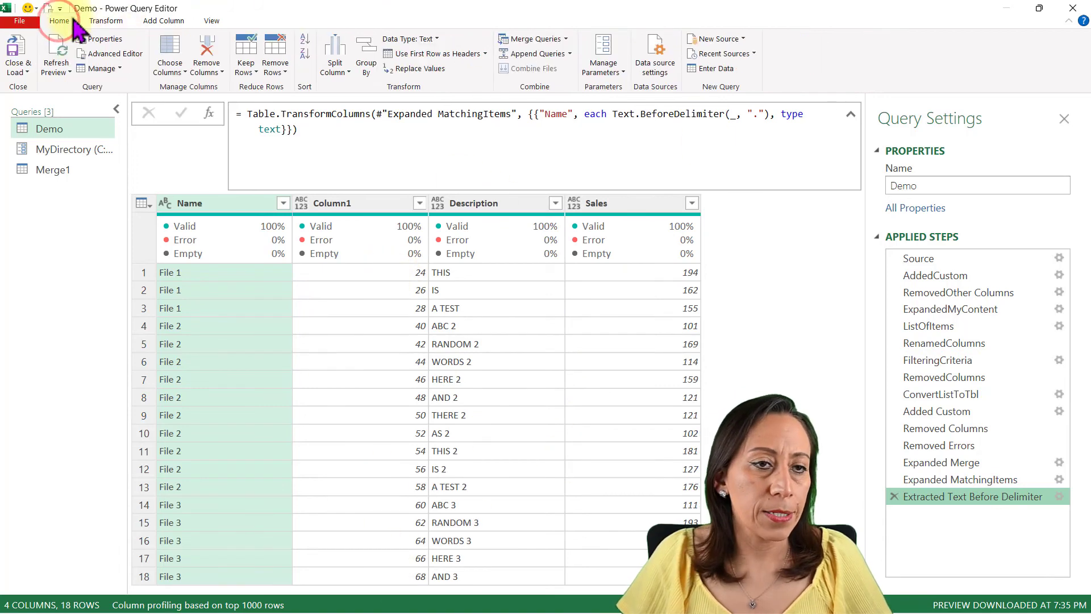
pyautogui.click(63, 173)
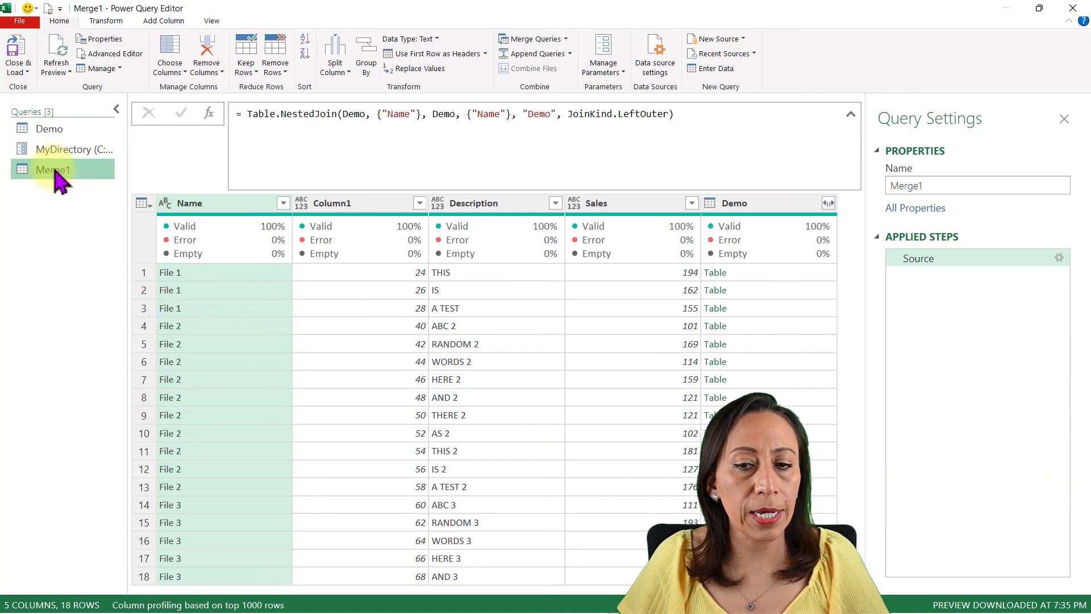
pyautogui.rightClick(55, 171)
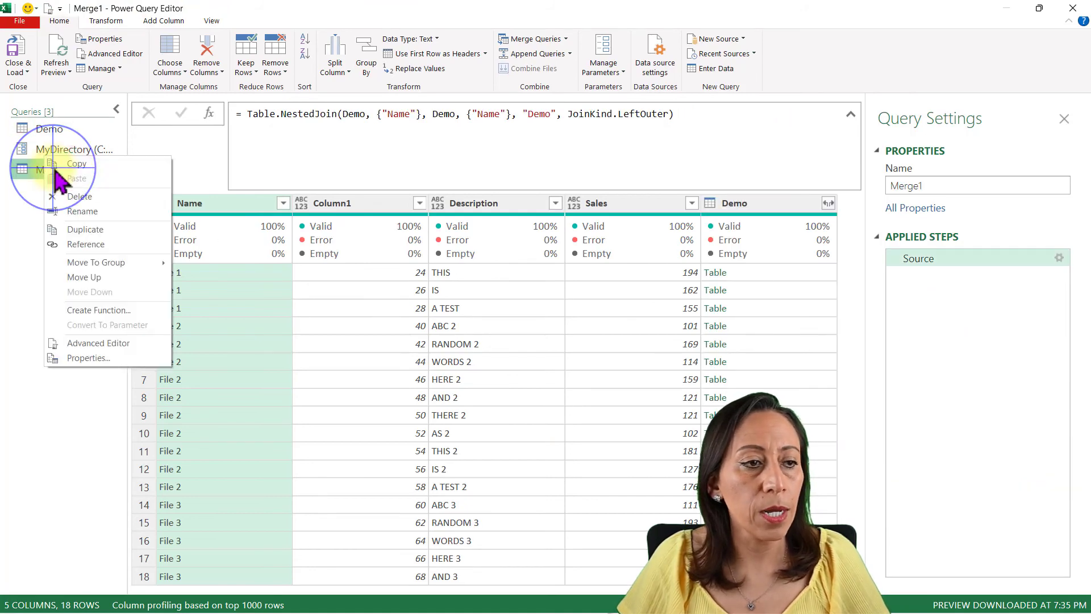
pyautogui.click(85, 198)
pyautogui.click(563, 318)
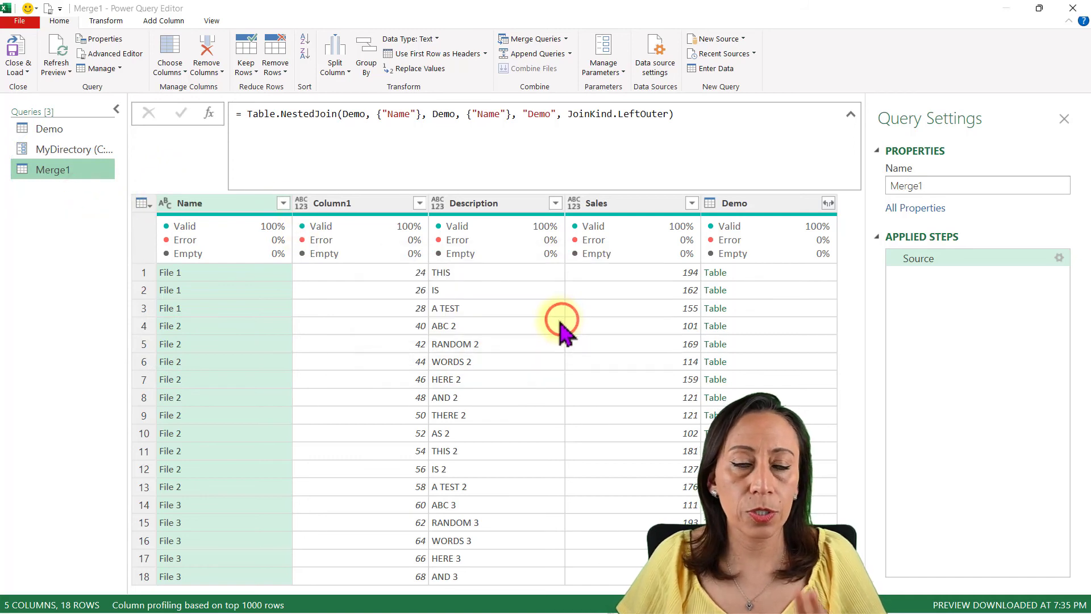
# Close the query editor and load the Demo query to the workbook as a connection only
pyautogui.click(67, 130)
pyautogui.click(21, 70)
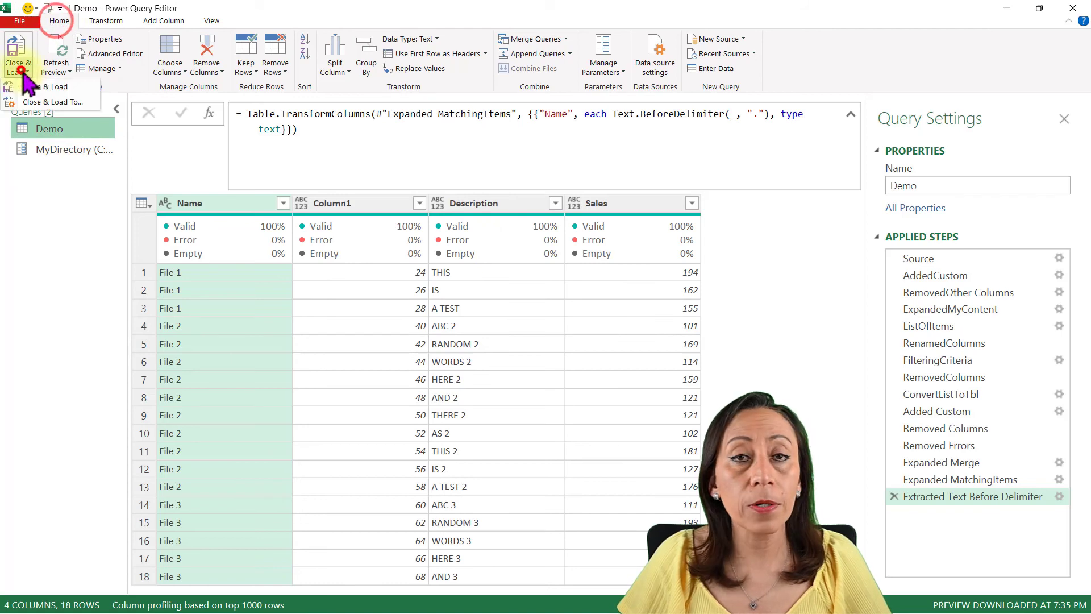
pyautogui.click(31, 102)
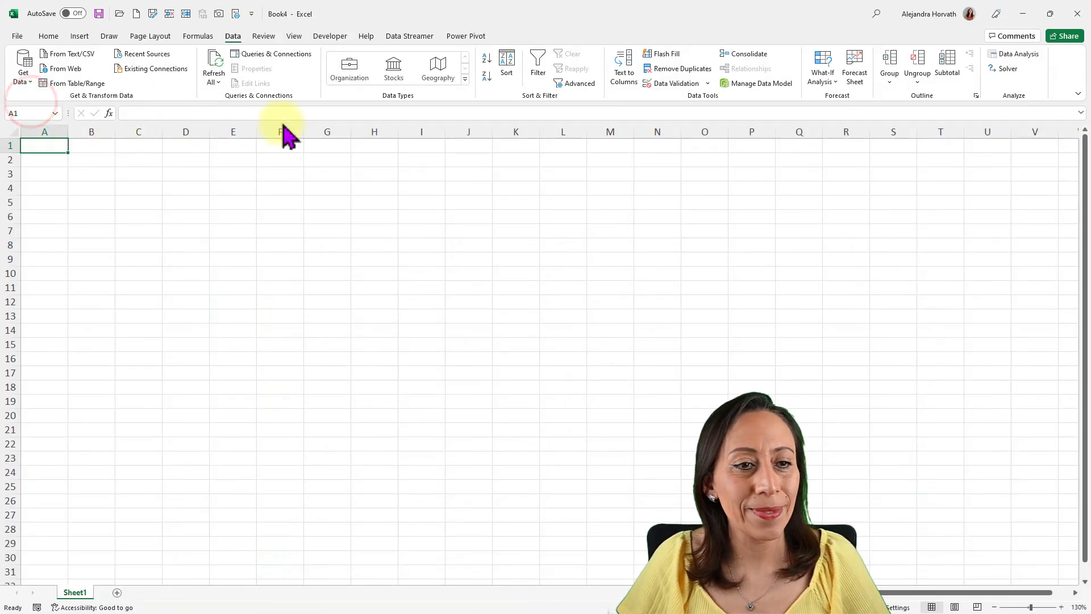
pyautogui.click(533, 207)
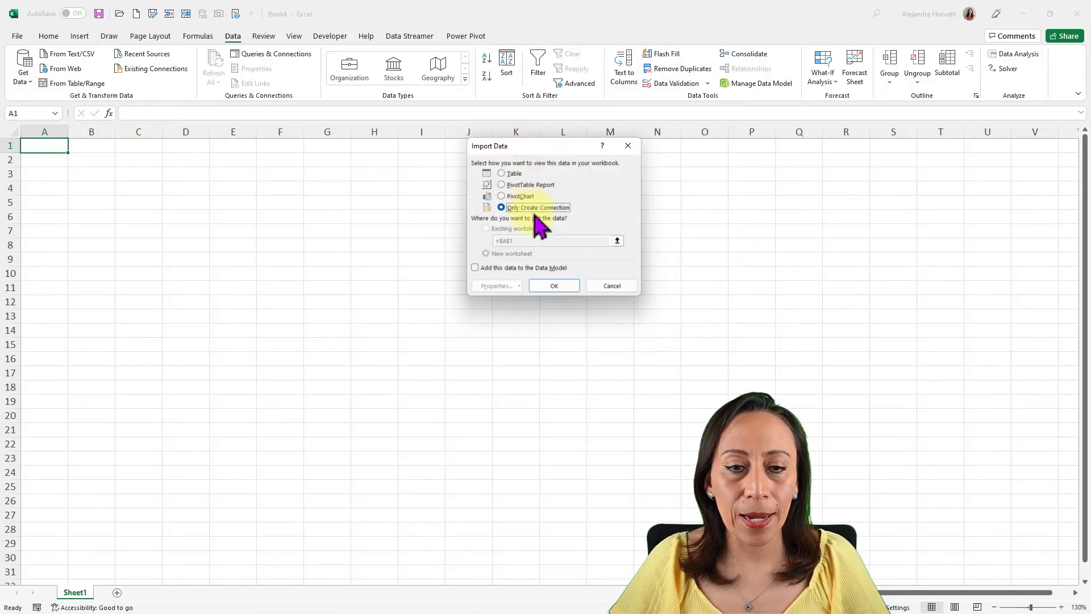
pyautogui.click(562, 287)
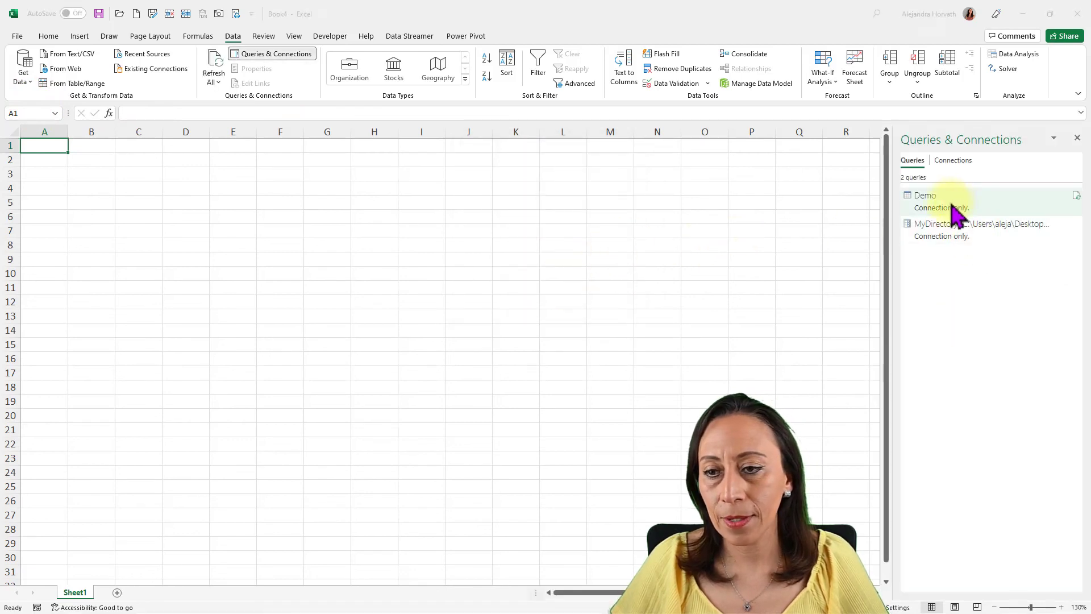
# Change the Demo query's load destination to a table in the existing worksheet, starting at cell B2
pyautogui.click(949, 200)
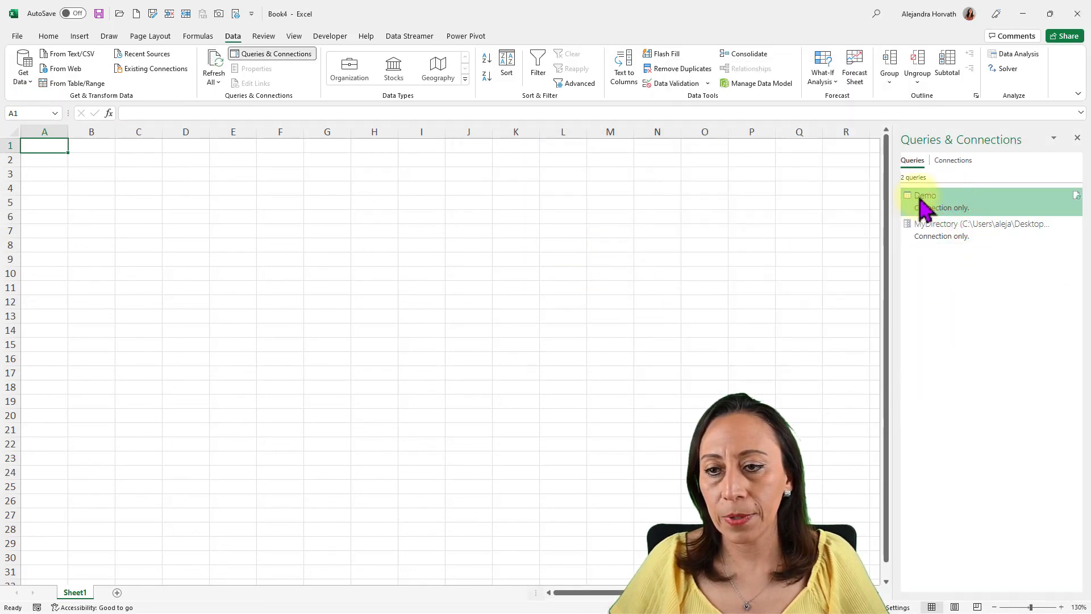
pyautogui.rightClick(923, 209)
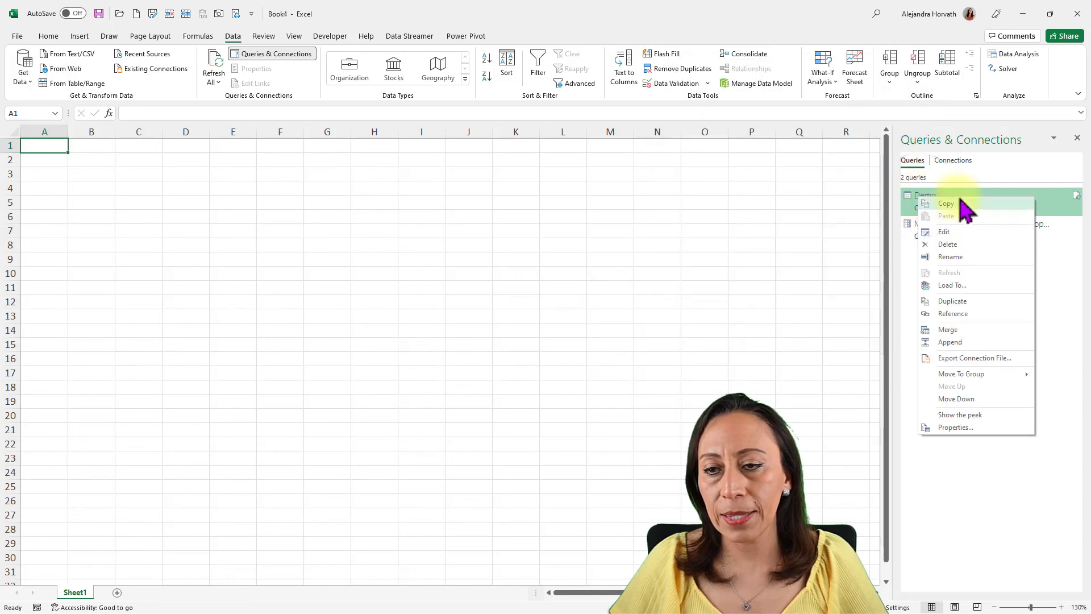
pyautogui.click(770, 184)
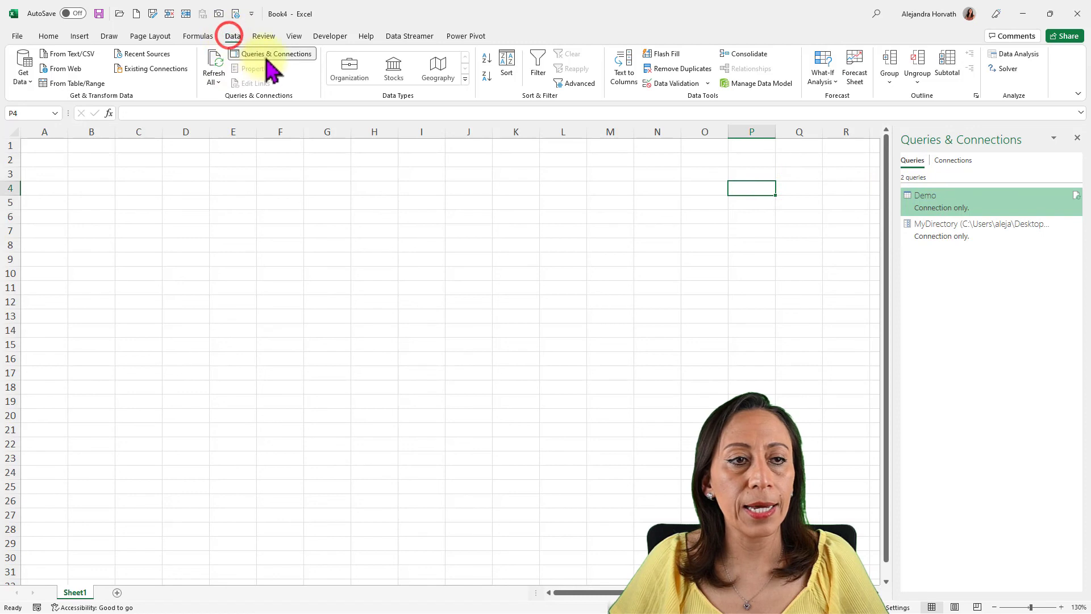
pyautogui.rightClick(952, 206)
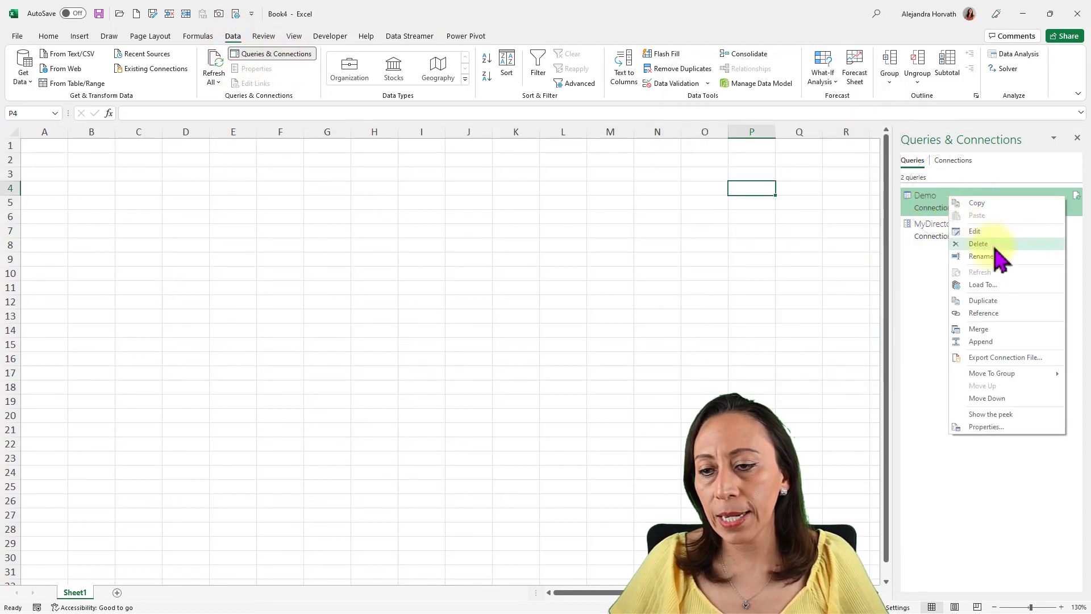
pyautogui.click(991, 285)
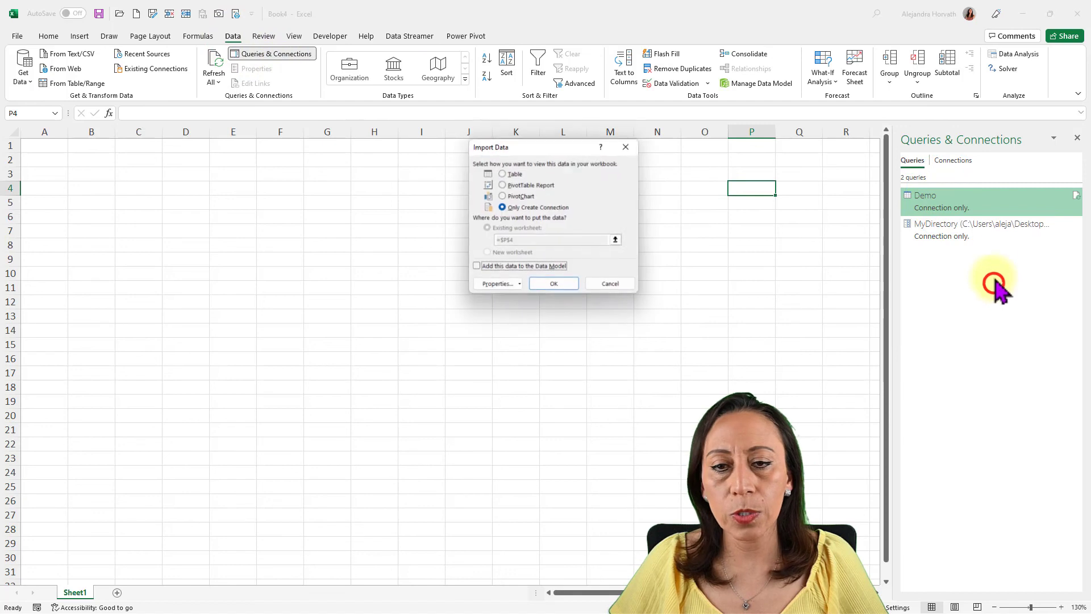
pyautogui.click(514, 173)
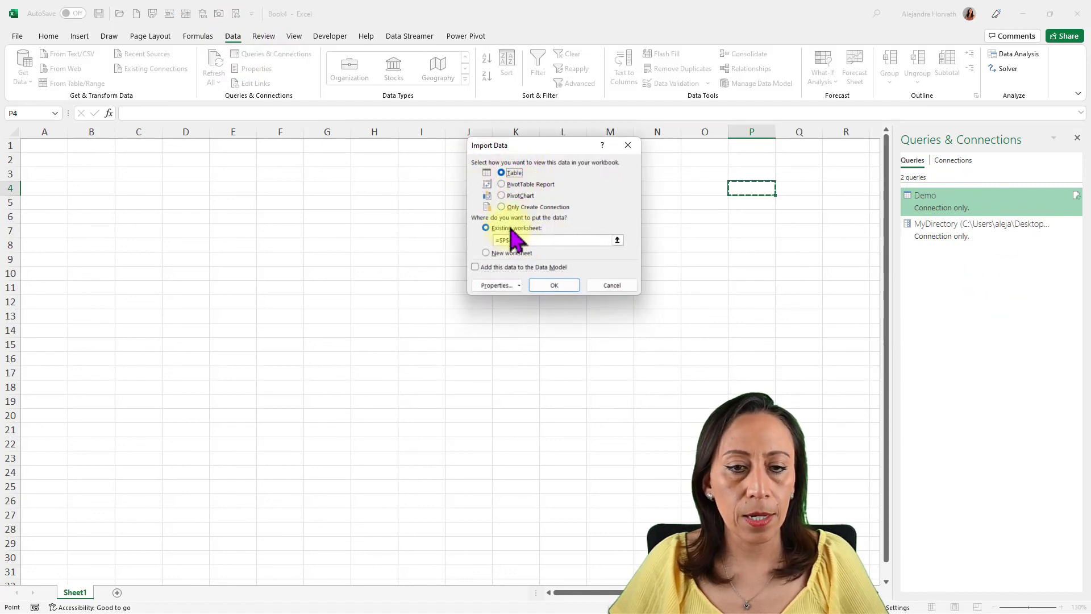
pyautogui.click(95, 160)
pyautogui.click(556, 285)
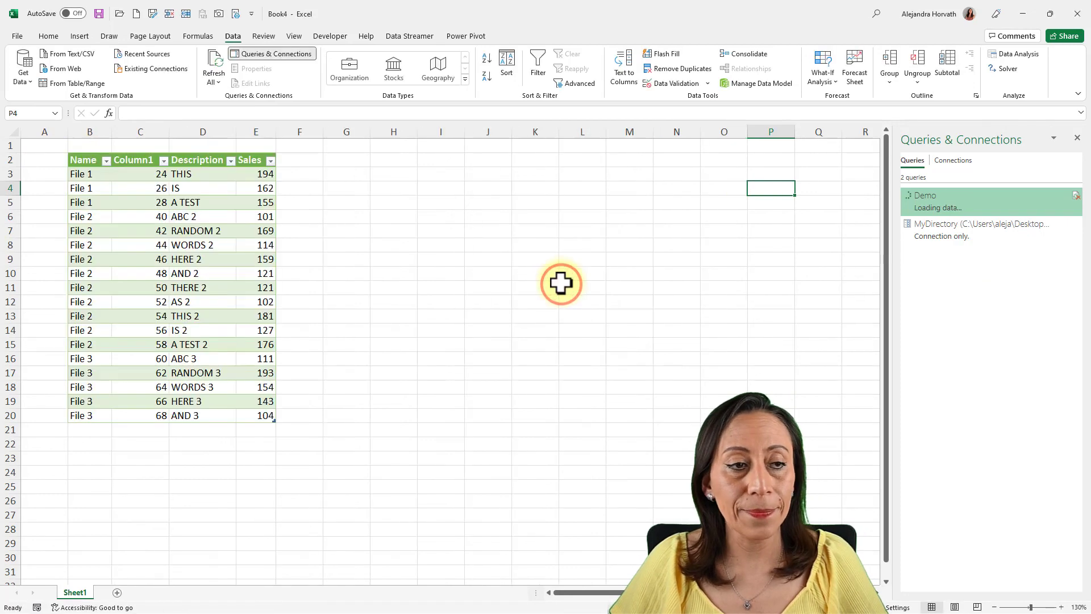
# Examine the loaded table's file names, item numbers and the Column1 header
pyautogui.click(86, 178)
pyautogui.click(92, 218)
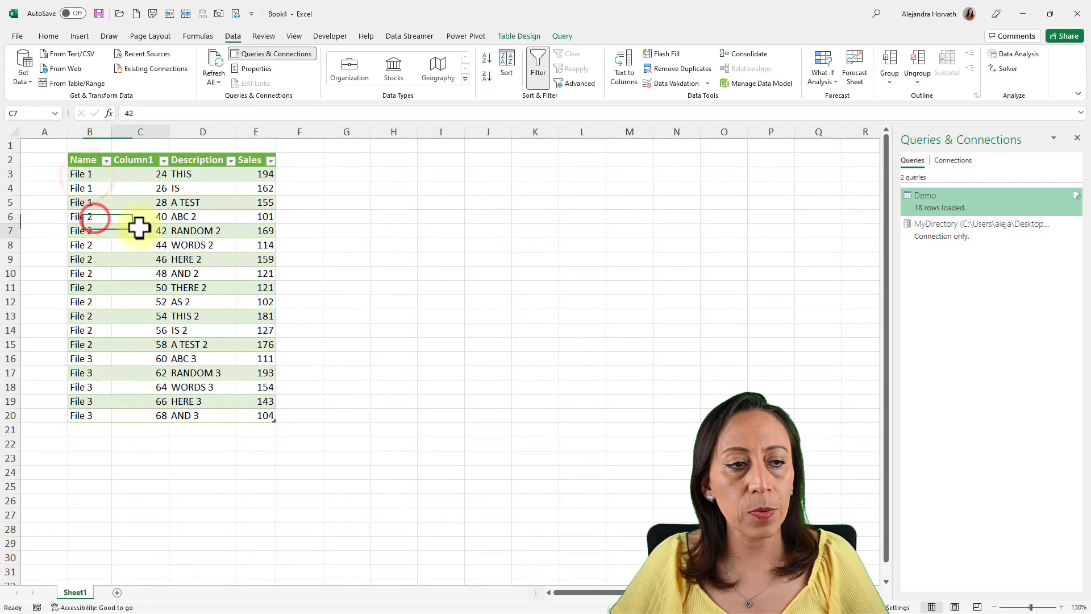
pyautogui.click(139, 228)
pyautogui.click(152, 170)
pyautogui.click(151, 158)
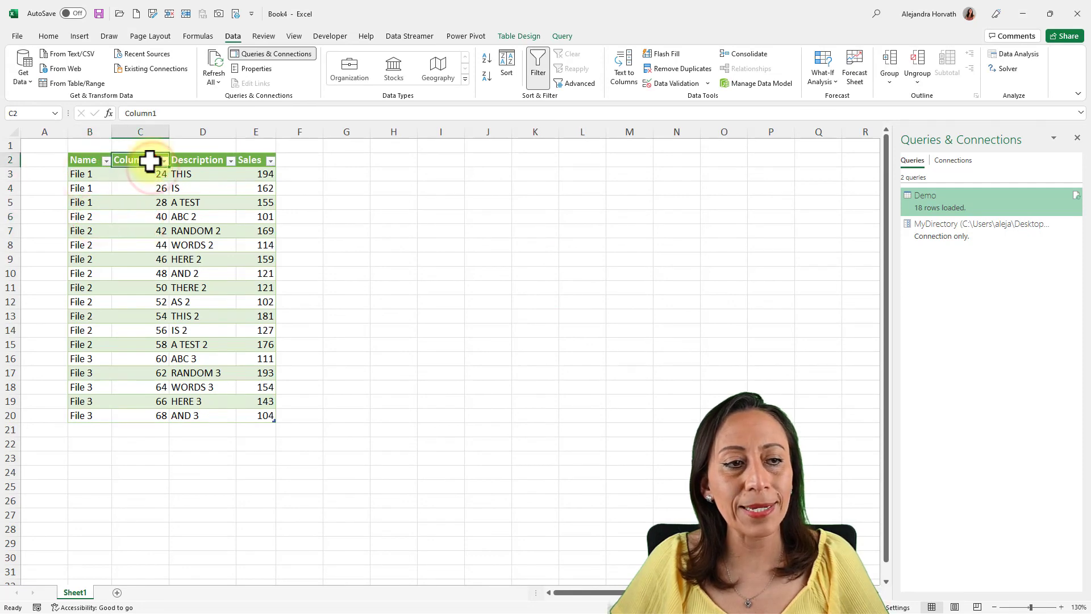
# Reopen the Demo query and edit its Expanded Merge step's formula so the expanded Column1 is output as Item
pyautogui.click(933, 203)
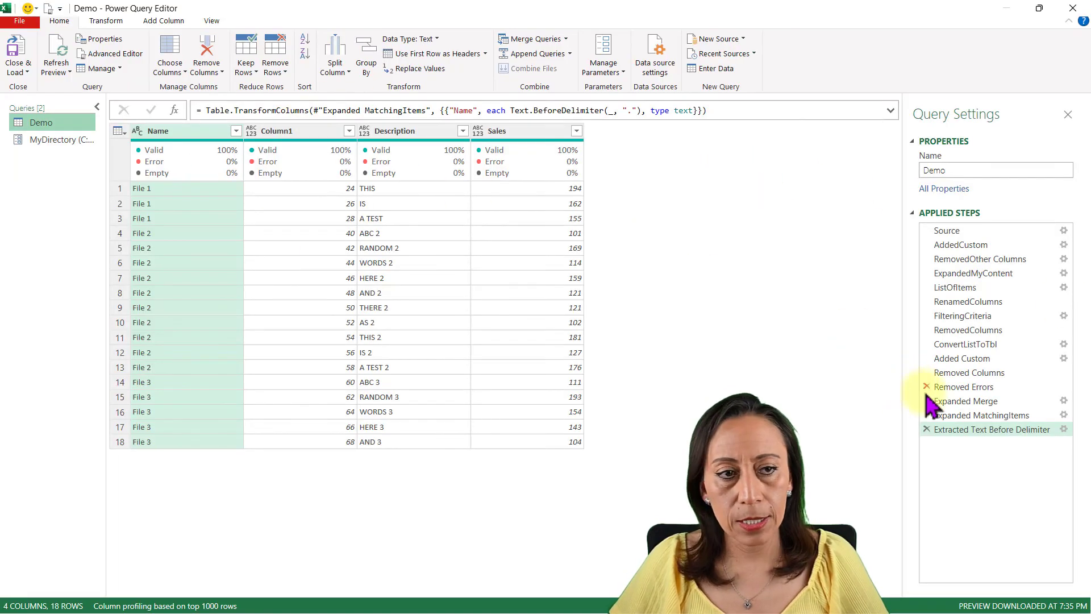
pyautogui.click(960, 415)
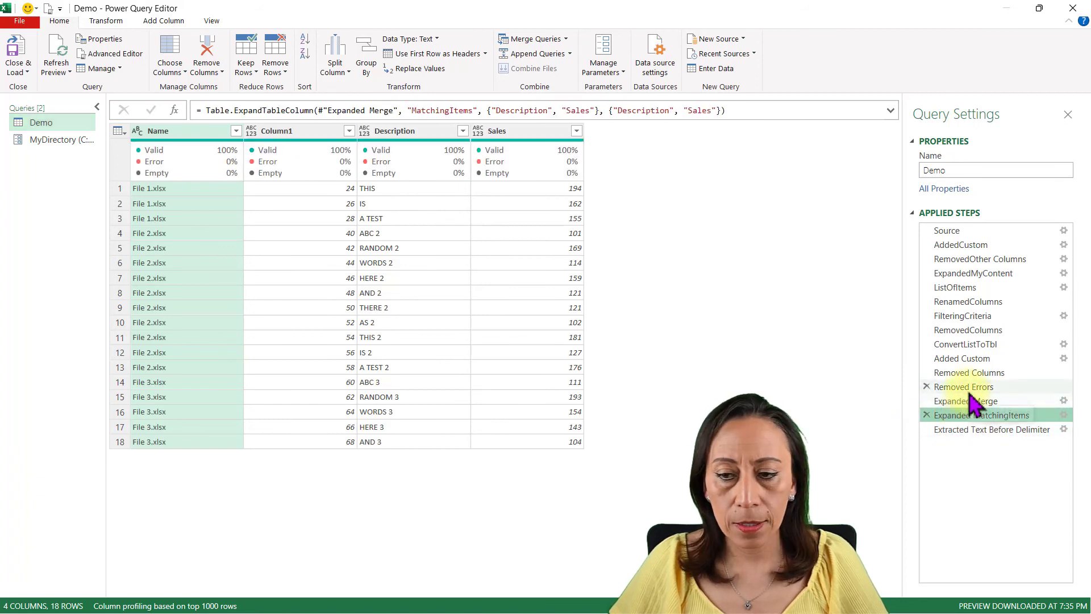
pyautogui.click(971, 400)
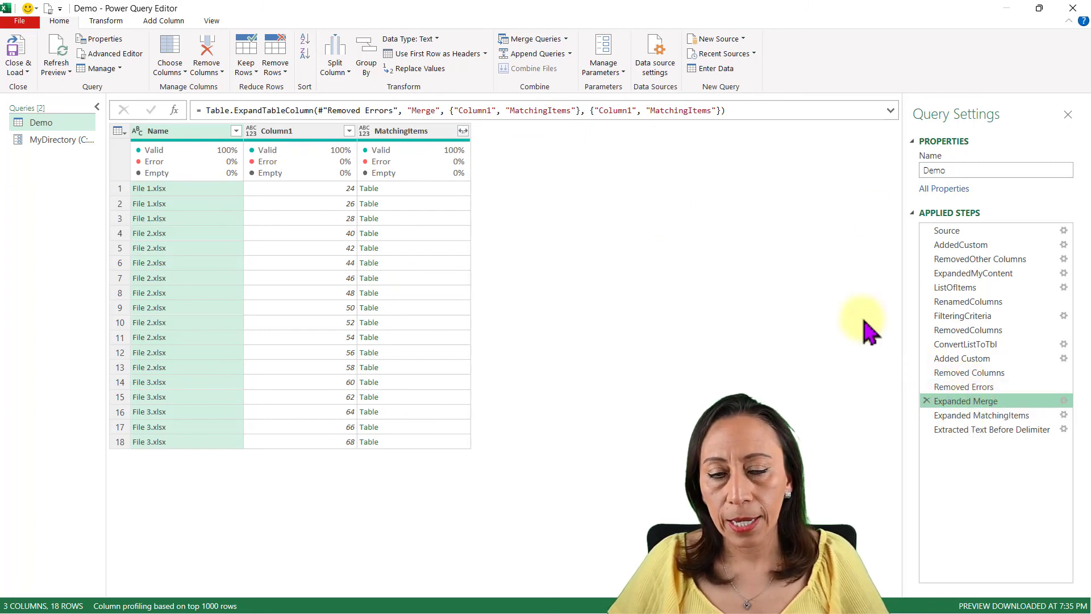
pyautogui.click(602, 111)
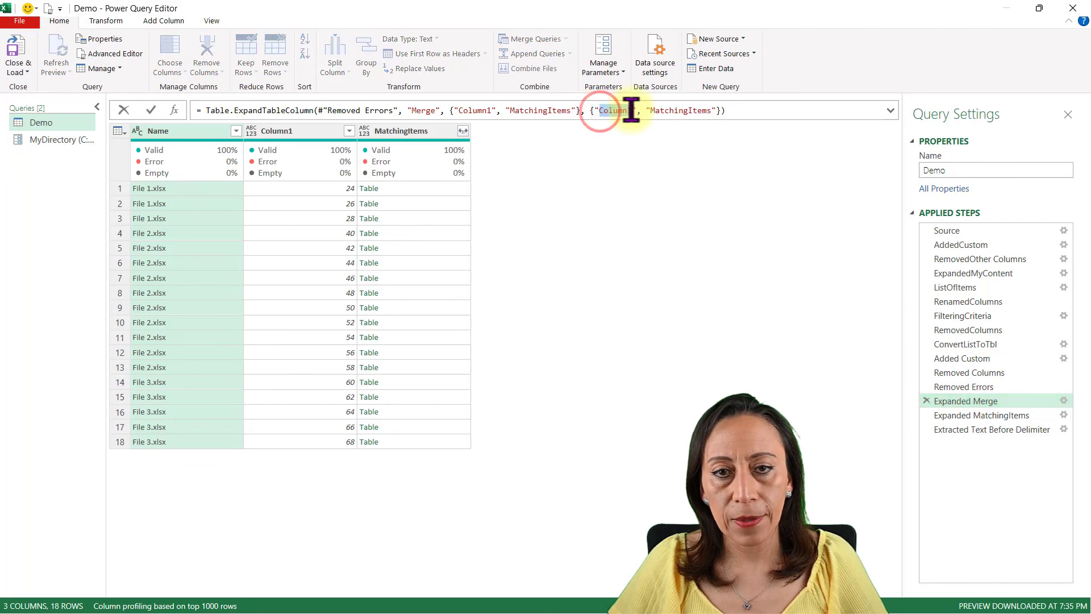
pyautogui.moveTo(631, 110); pyautogui.dragTo(632, 110)
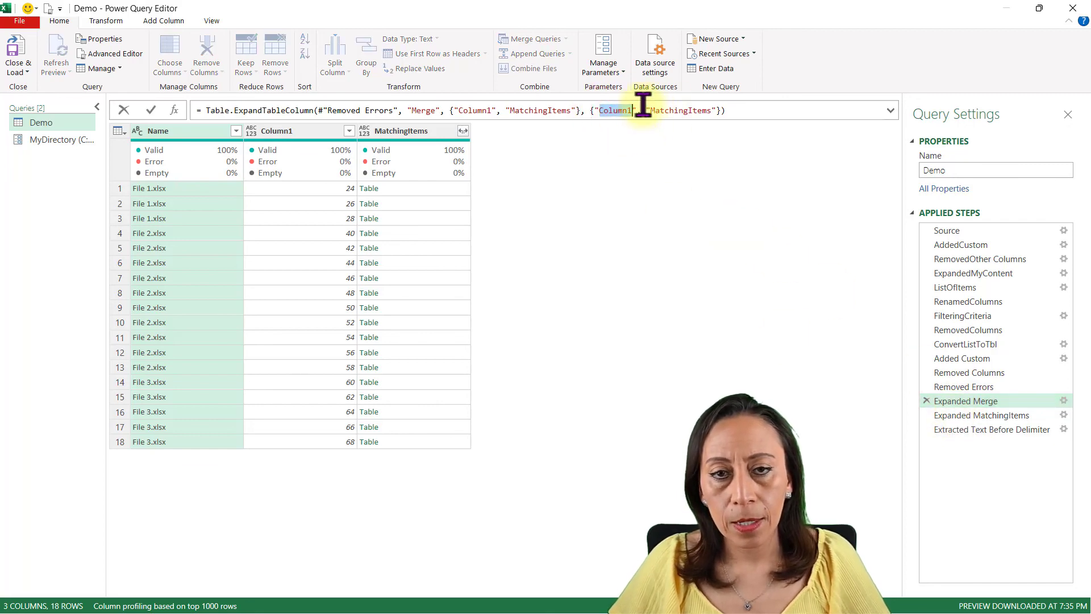
pyautogui.click(468, 108)
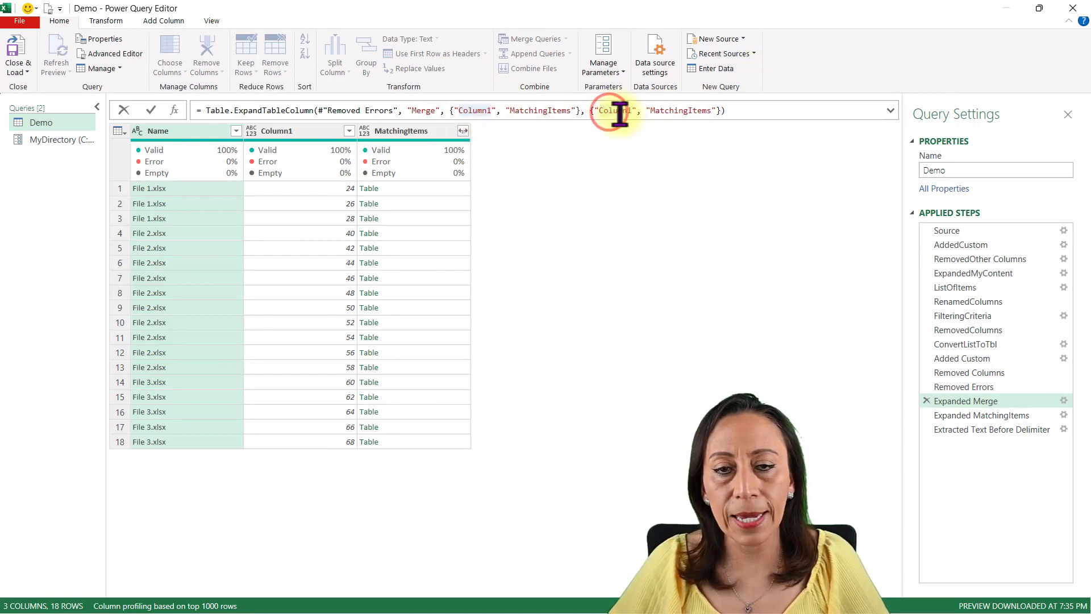
pyautogui.moveTo(600, 111); pyautogui.dragTo(634, 111)
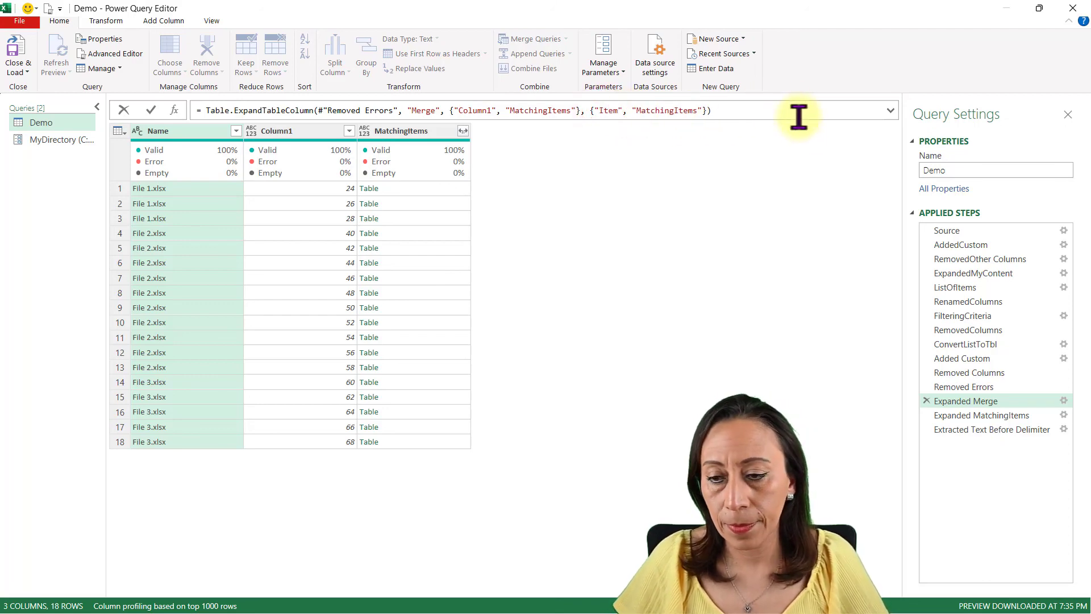
pyautogui.press('Return')
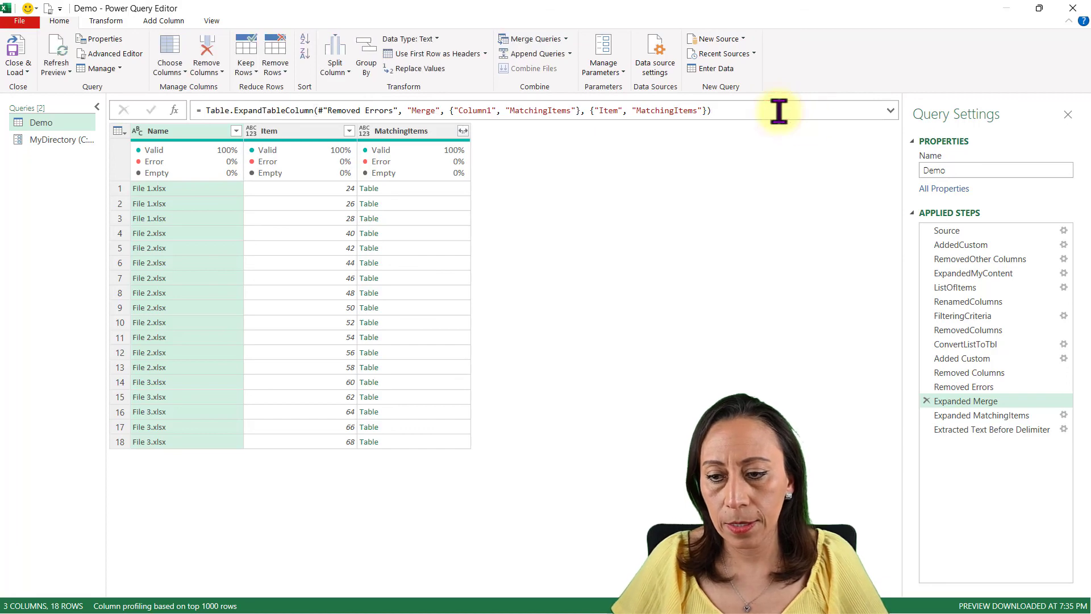
# Return to the Extracted Text Before Delimiter step, check the Item column, and close and load the query to the worksheet
pyautogui.moveTo(976, 422); pyautogui.dragTo(984, 434)
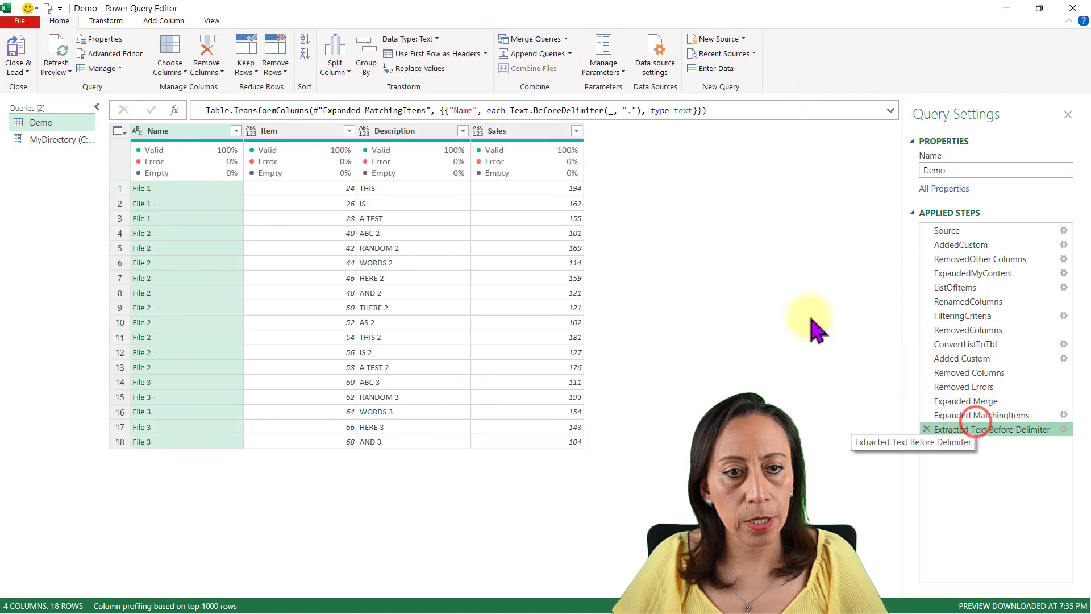
pyautogui.click(294, 131)
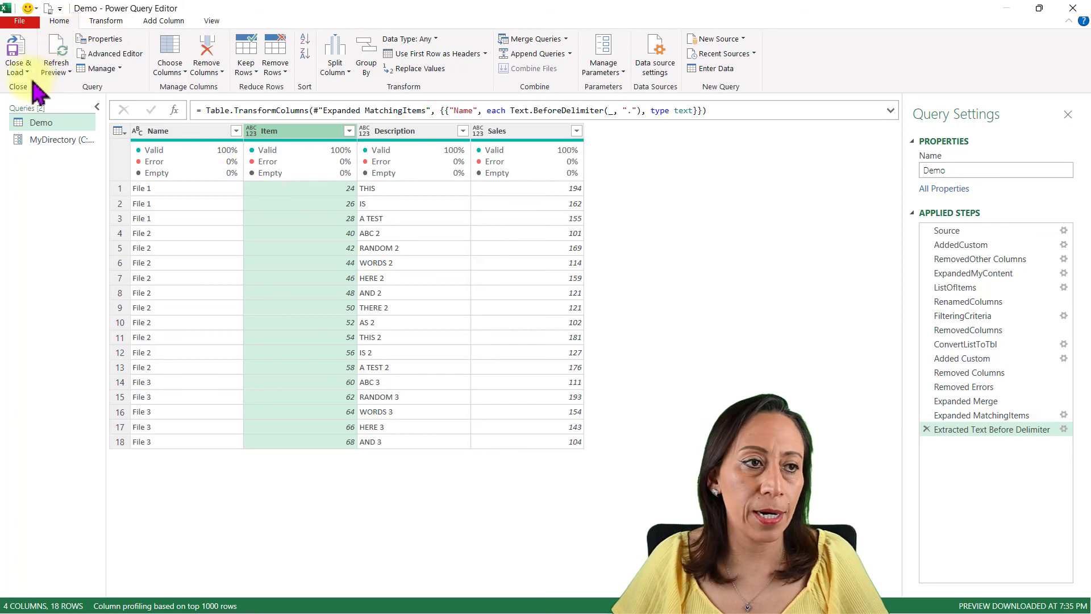
pyautogui.click(19, 71)
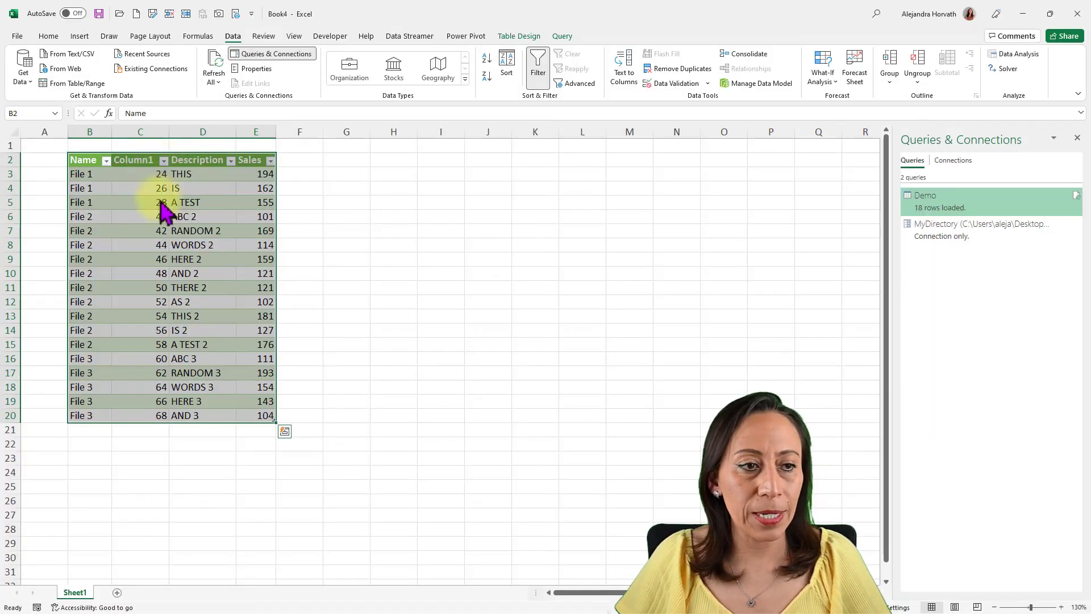
# Examine the reloaded table's Name, Item, Description and Sales headers and its item numbers
pyautogui.click(129, 175)
pyautogui.moveTo(91, 162); pyautogui.dragTo(130, 161)
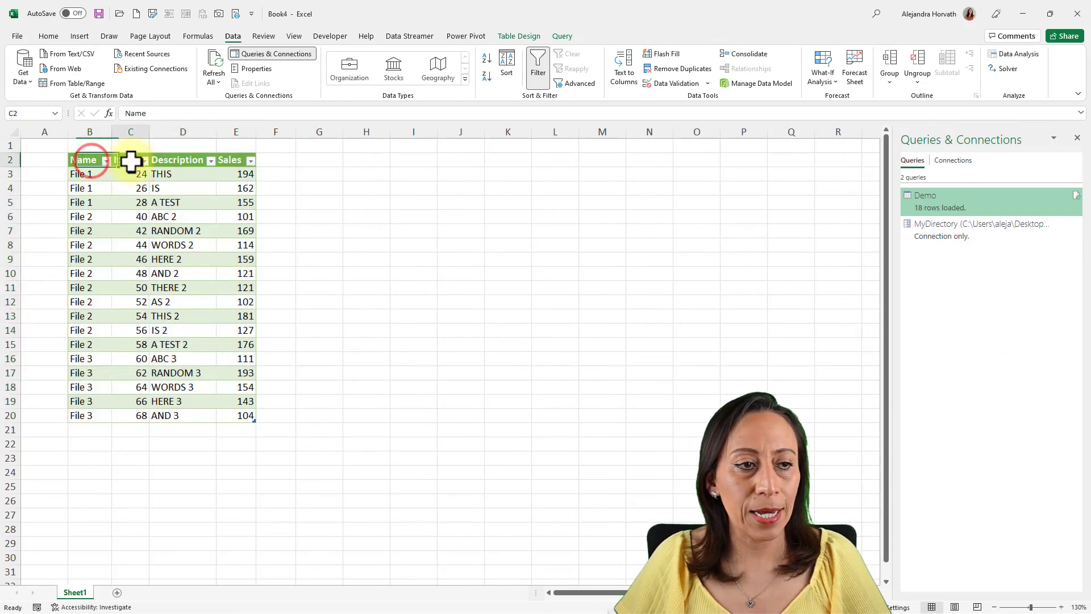
pyautogui.click(196, 161)
pyautogui.click(242, 161)
pyautogui.click(121, 175)
pyautogui.click(126, 216)
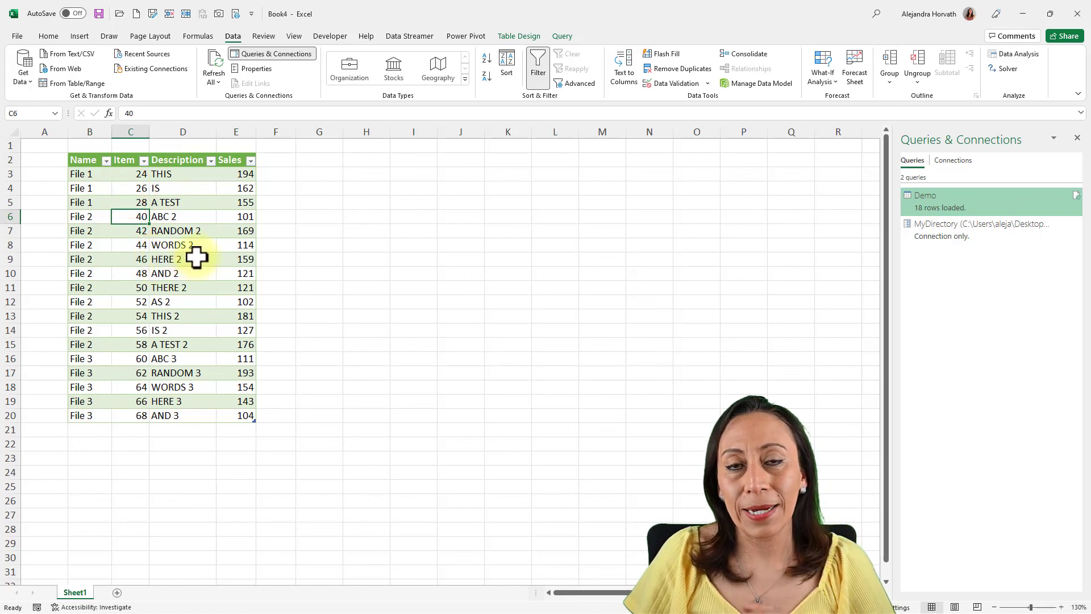
pyautogui.scroll(-1, 204, 255)
pyautogui.click(144, 226)
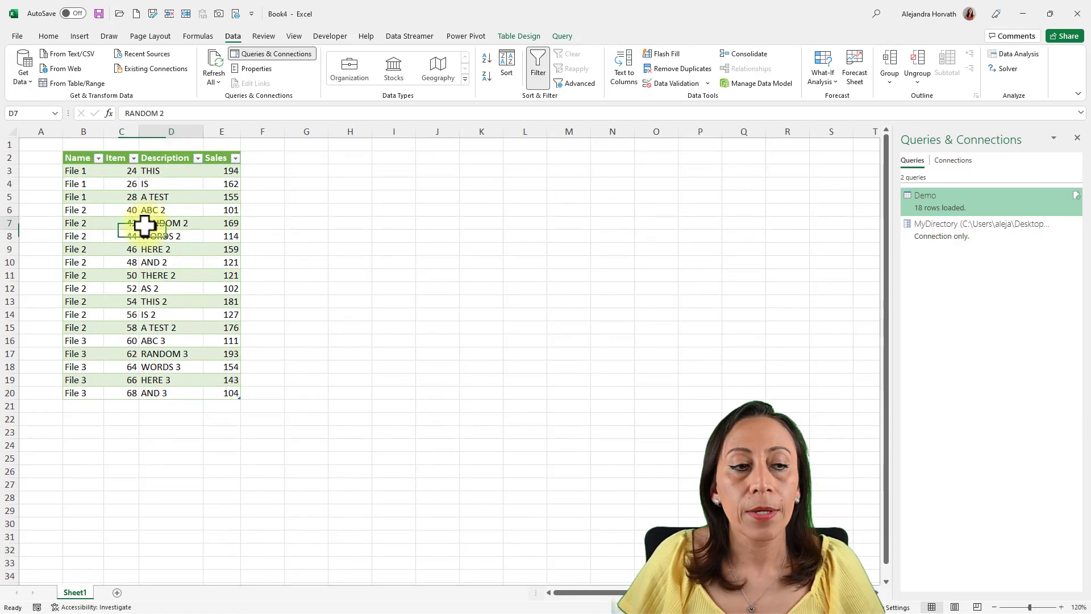
pyautogui.click(122, 211)
pyautogui.click(166, 209)
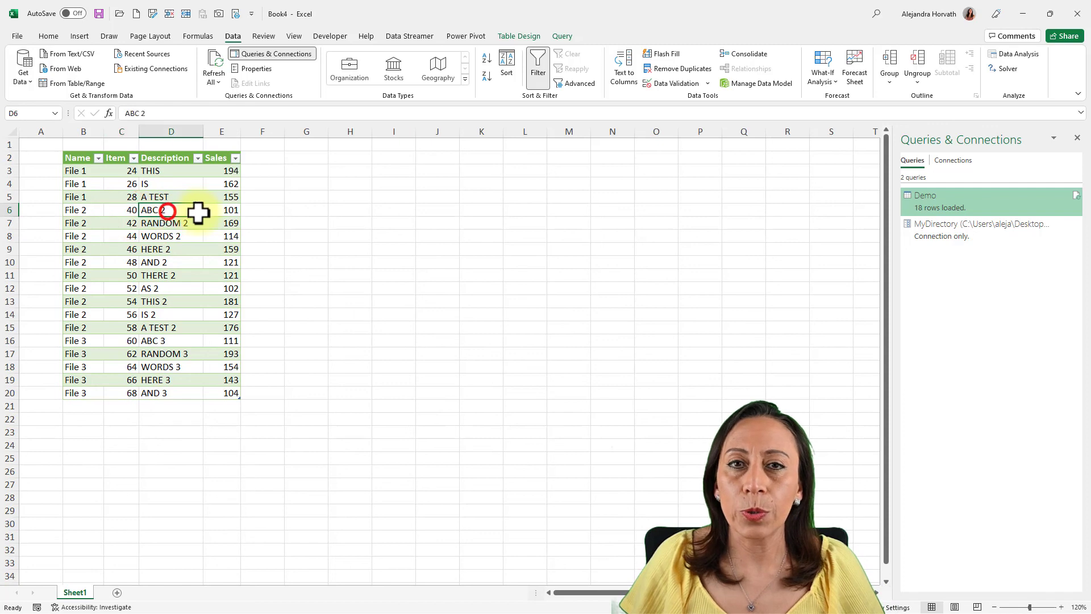
pyautogui.click(211, 213)
pyautogui.click(204, 236)
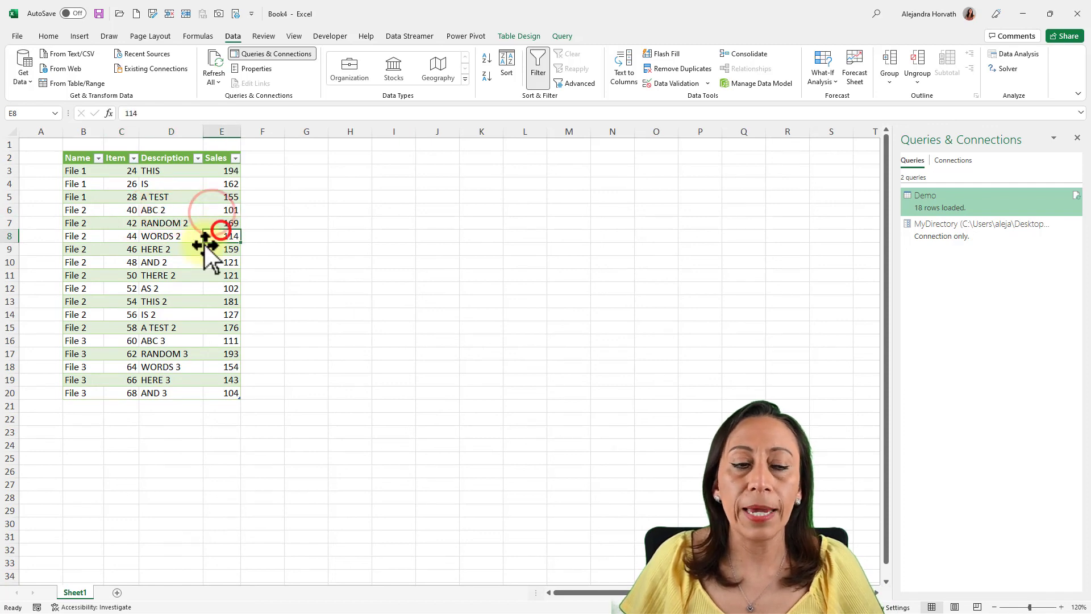
pyautogui.click(162, 236)
pyautogui.click(109, 249)
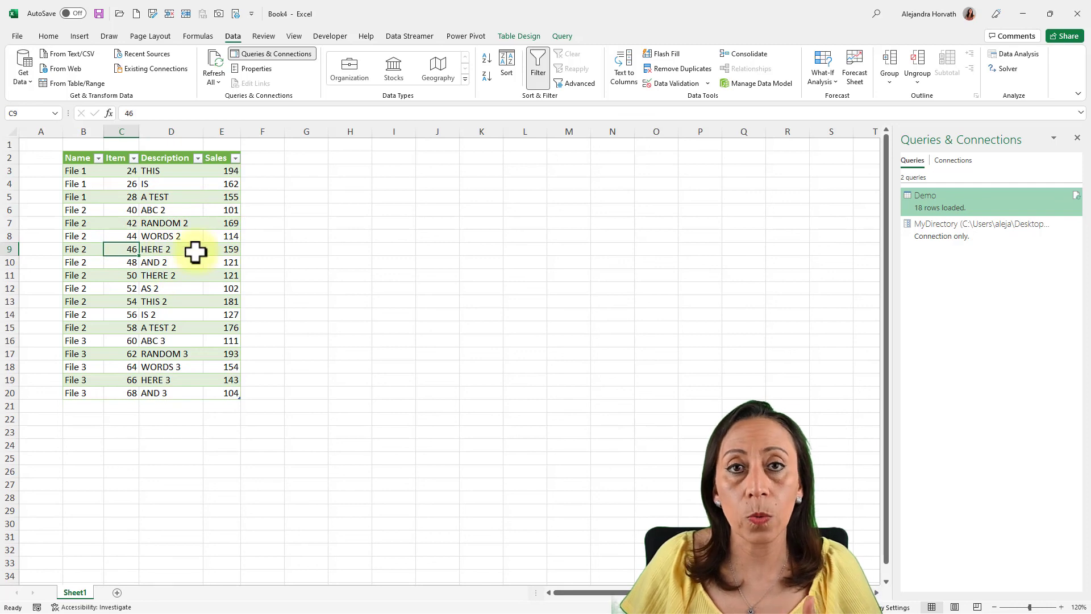
pyautogui.click(199, 228)
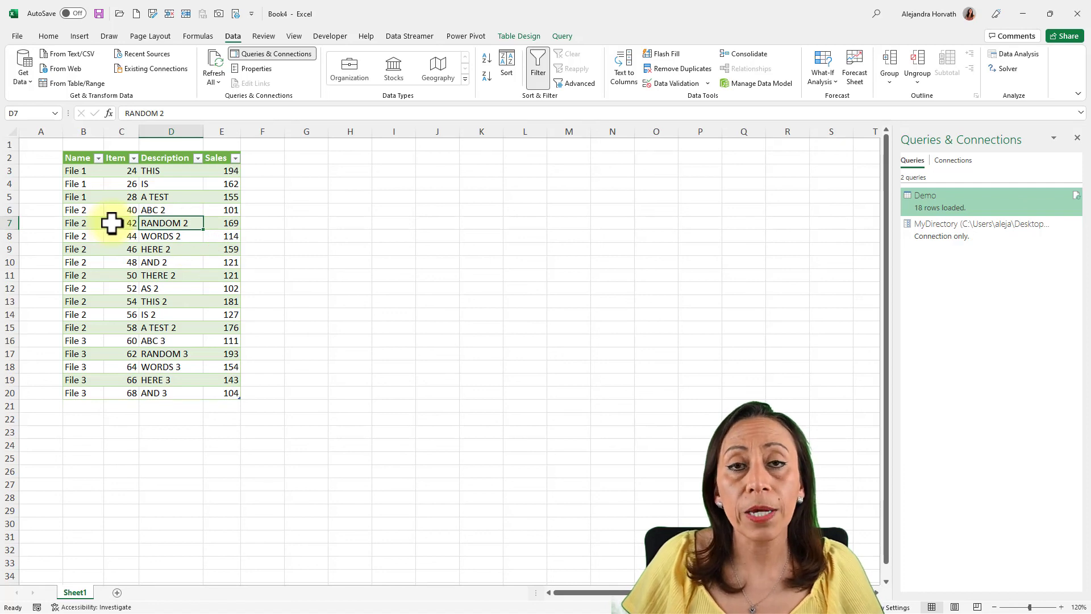
pyautogui.click(140, 210)
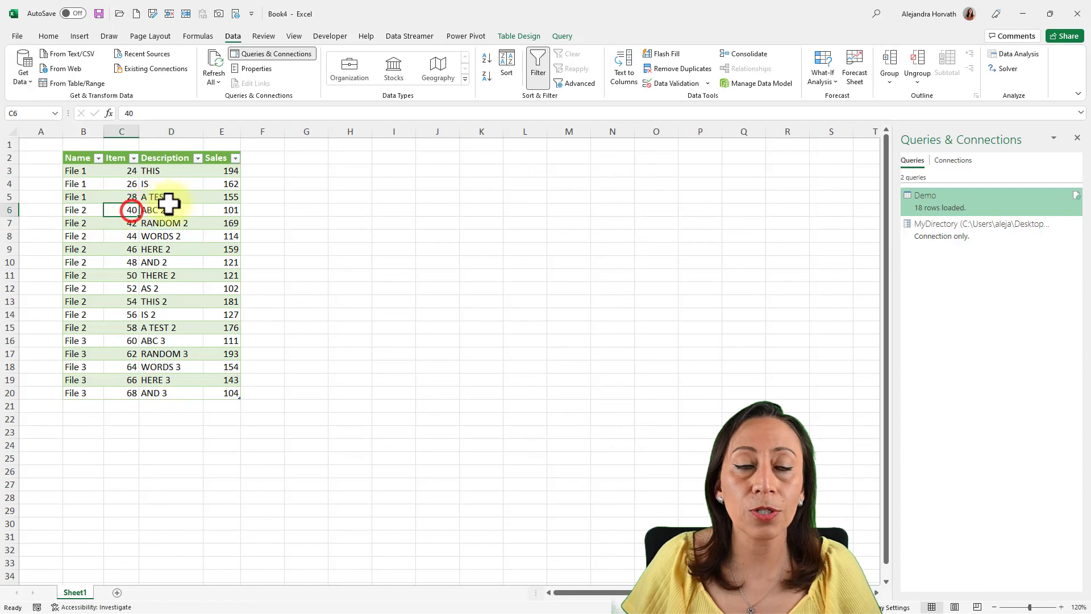
pyautogui.click(183, 194)
pyautogui.click(115, 195)
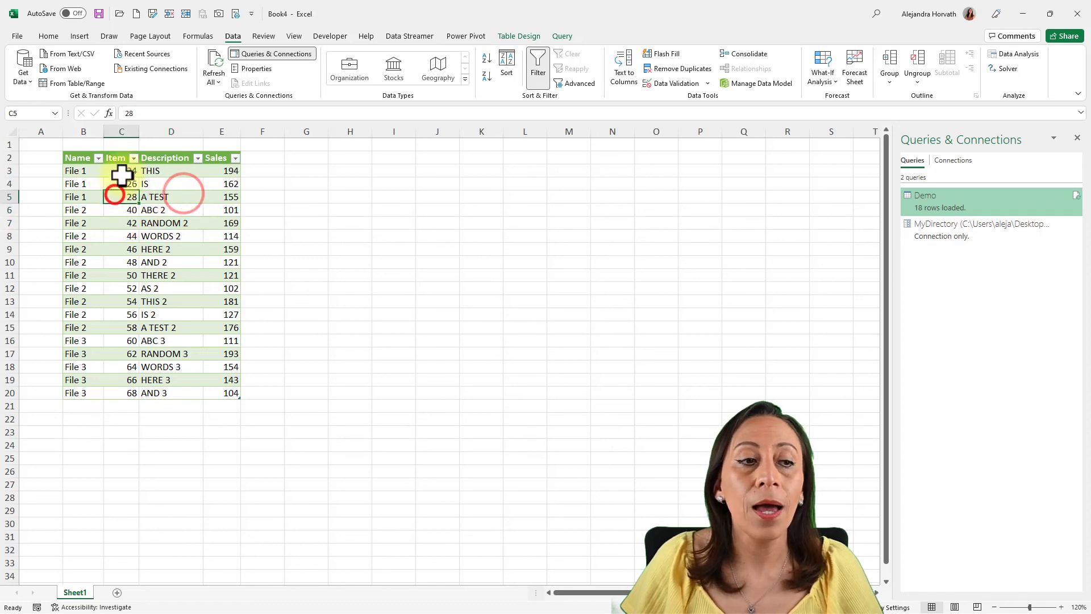
pyautogui.click(120, 175)
pyautogui.click(157, 179)
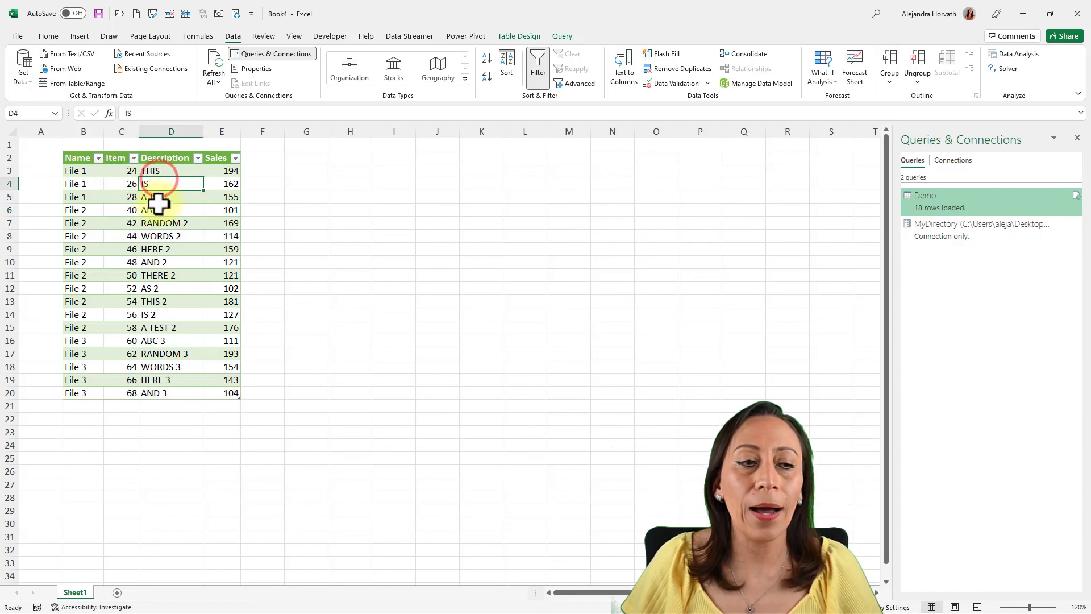
pyautogui.click(158, 199)
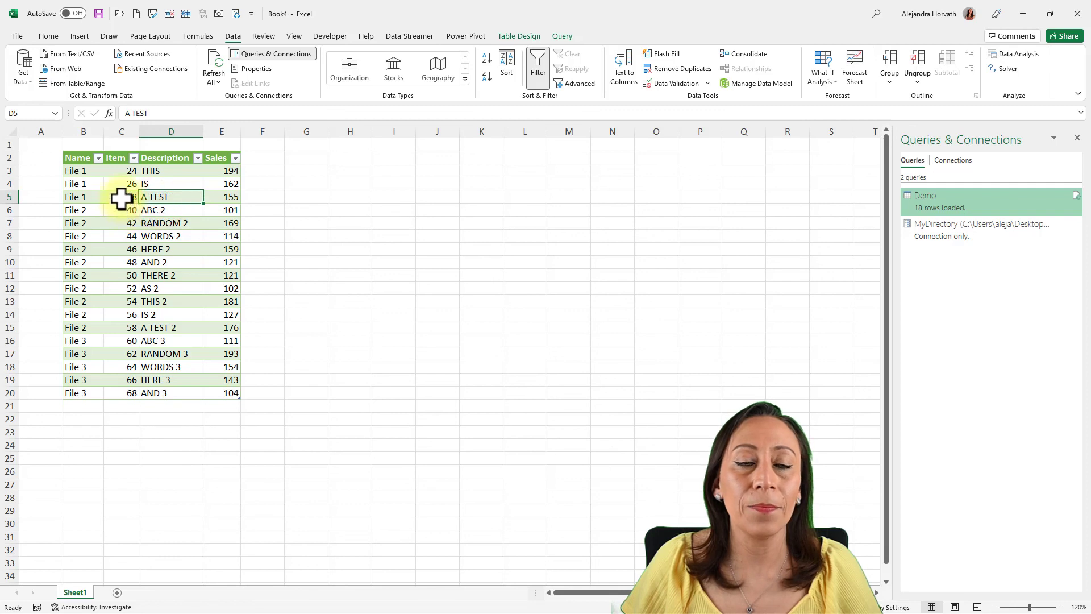
pyautogui.click(121, 197)
pyautogui.click(119, 222)
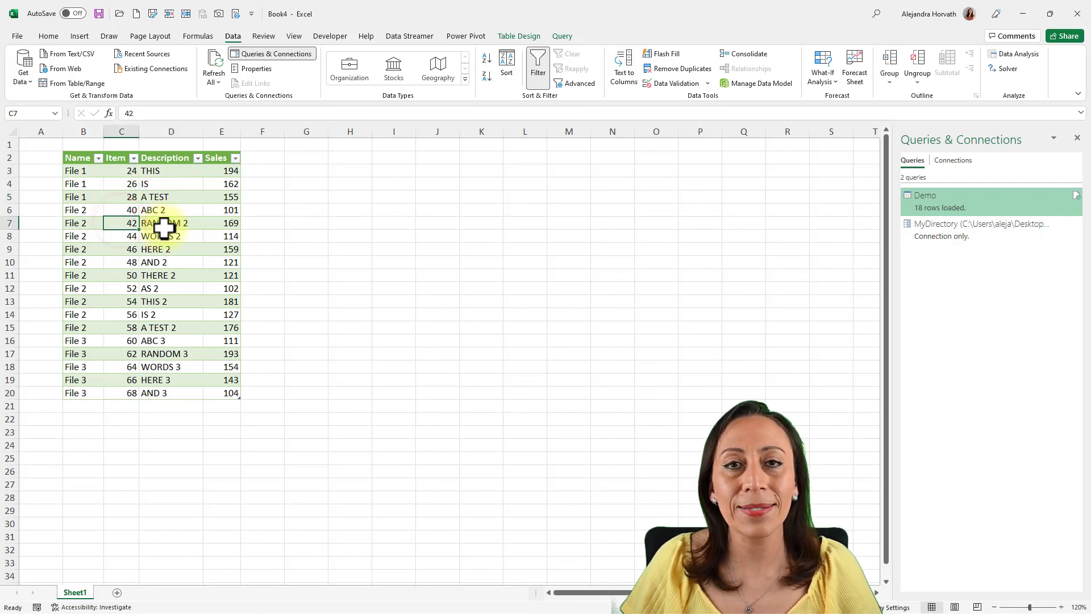